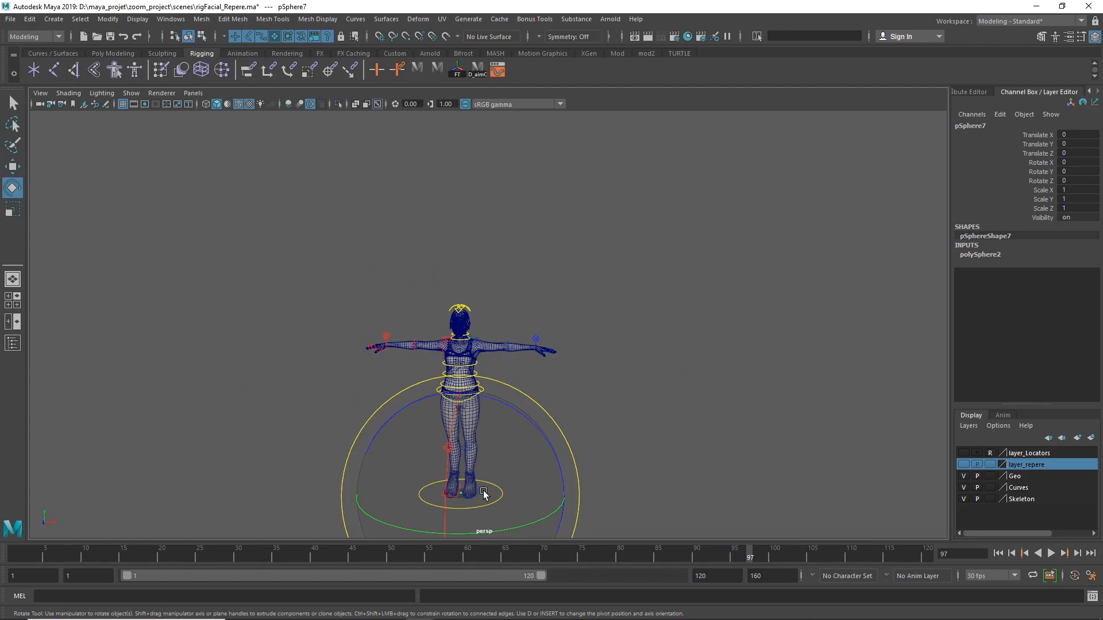
Scale the sphere uniformly to about 11.77 and place it in the open space beside the character's head.
key(r)
drag(461, 495, 503, 314)
key(w)
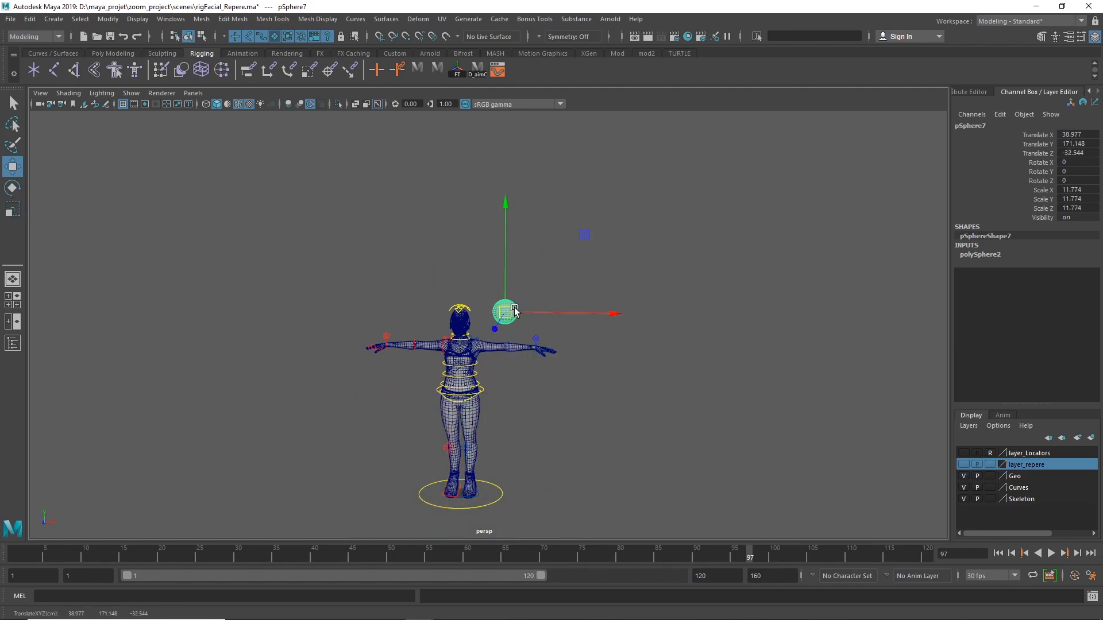
scroll(781, 345, up, 5)
scroll(781, 345, up, 5)
Show the head and sphere in a full-size side view, clear the selection, and switch to the Rigging command set.
key(space)
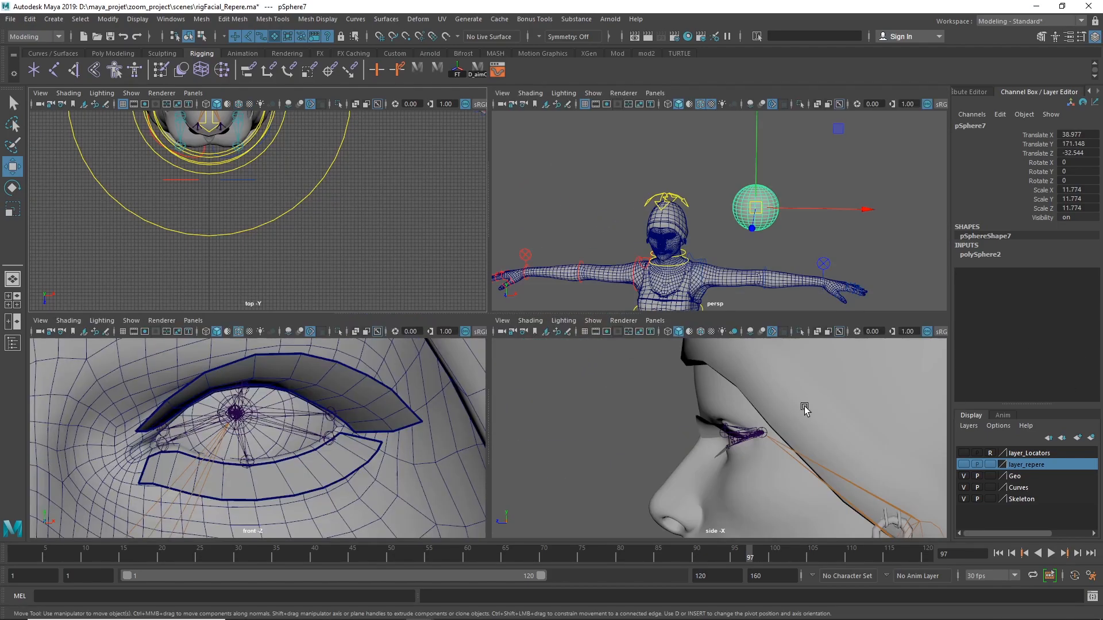
key(space)
scroll(143, 330, down, 8)
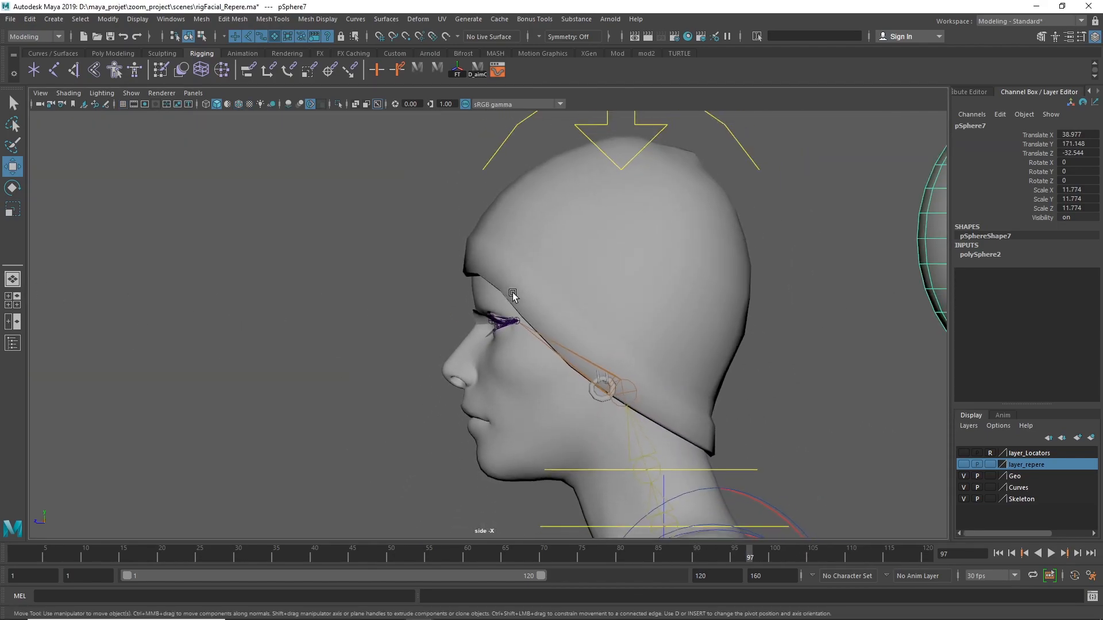
alt+middle_drag(312, 329, 252, 408)
click(195, 214)
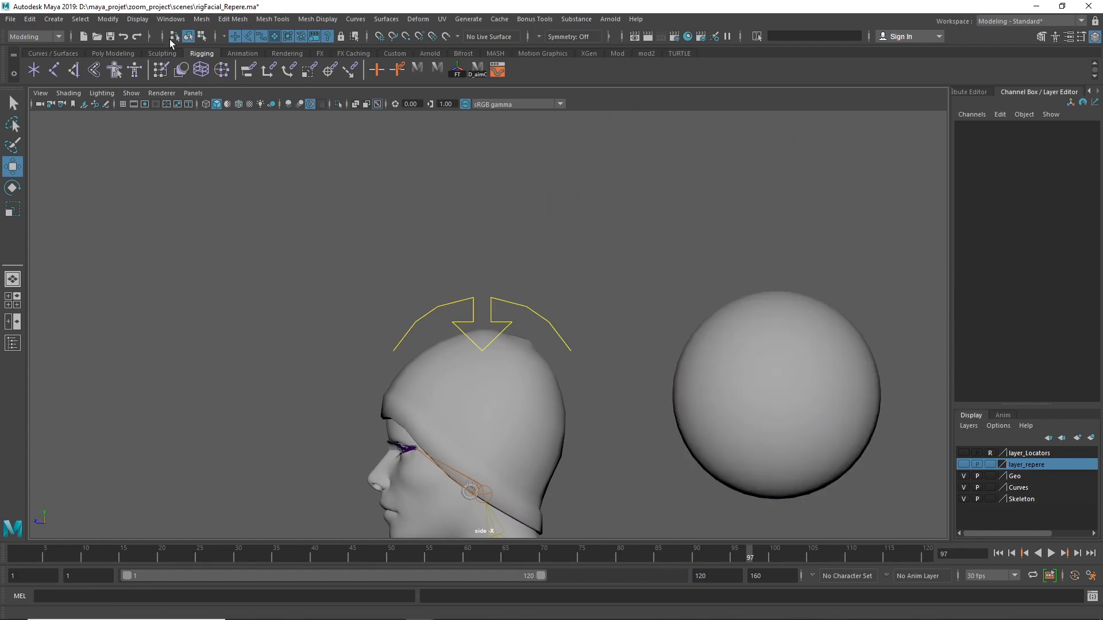
click(32, 37)
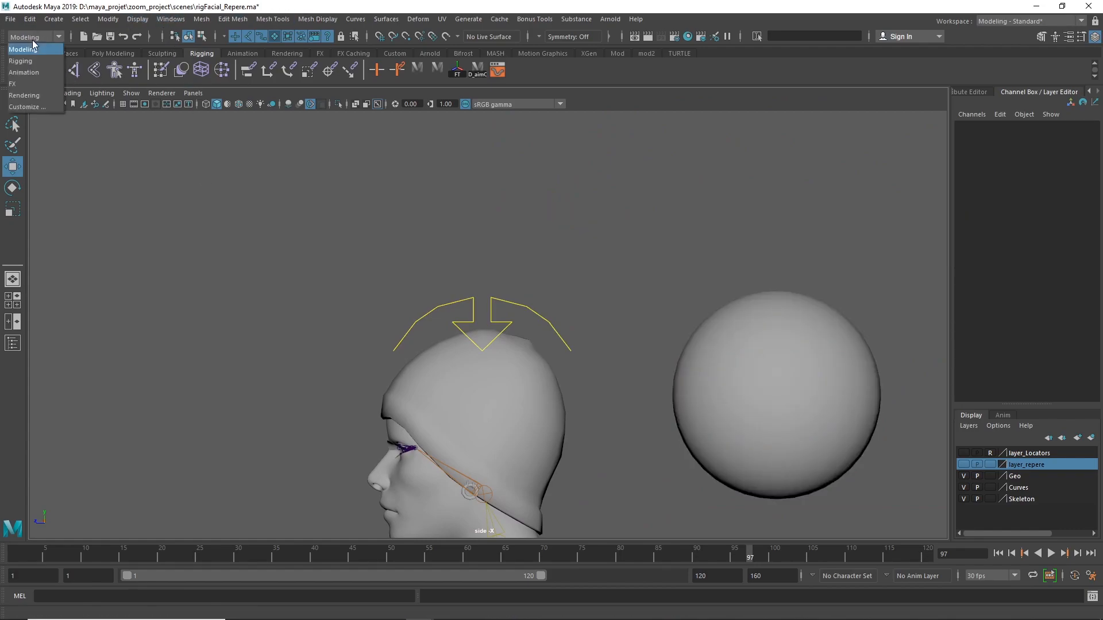
click(30, 61)
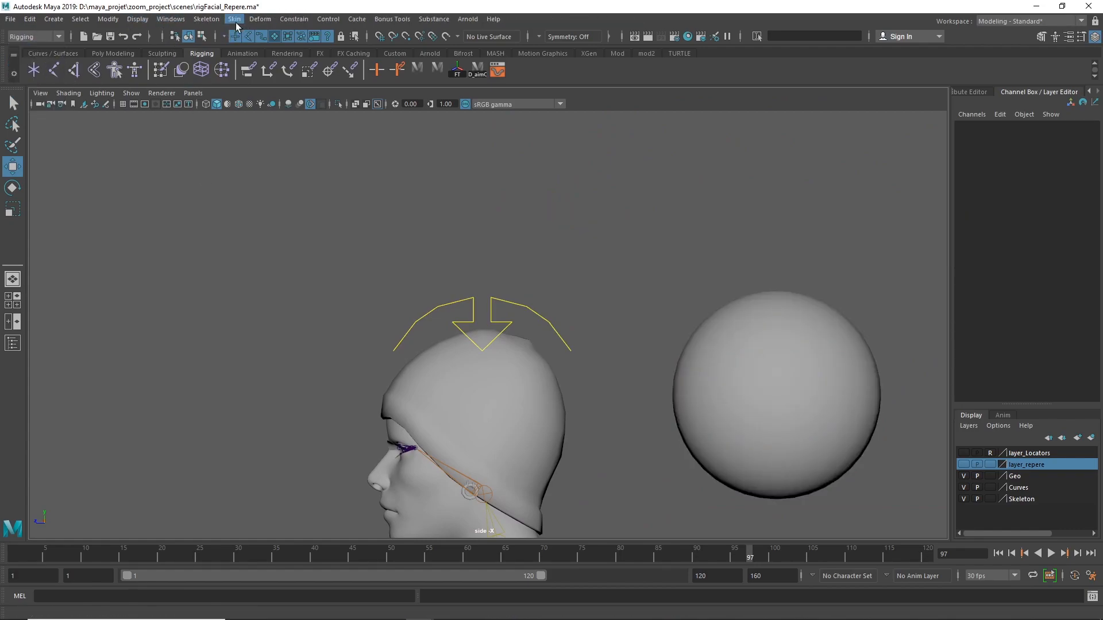
Create a single joint above and behind the head, with a radius of 2.7.
click(208, 19)
click(221, 43)
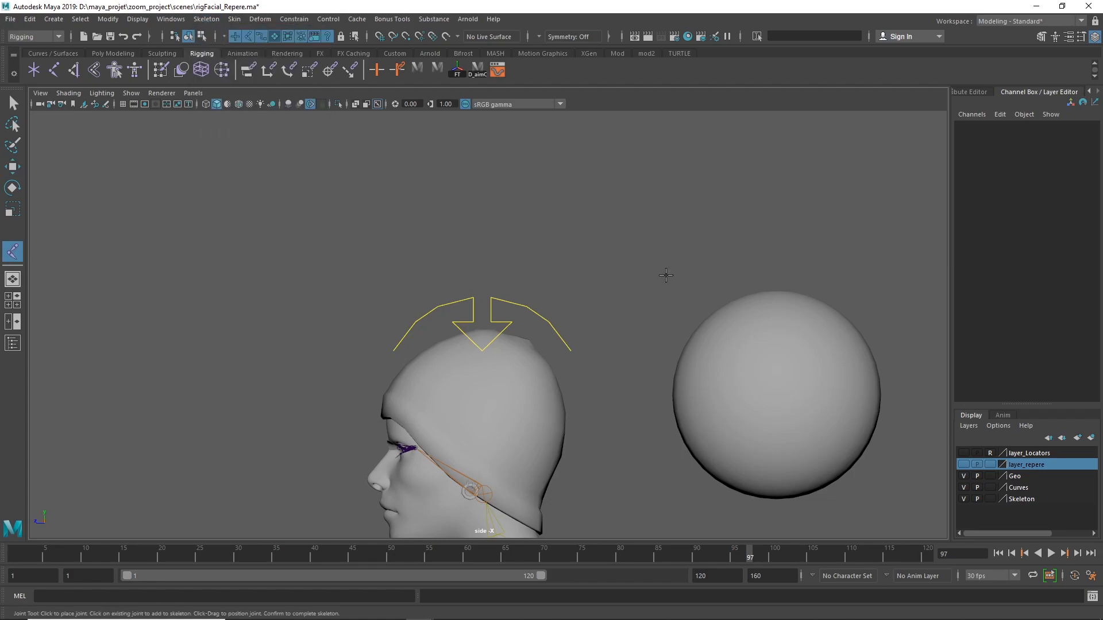
click(612, 231)
key(w)
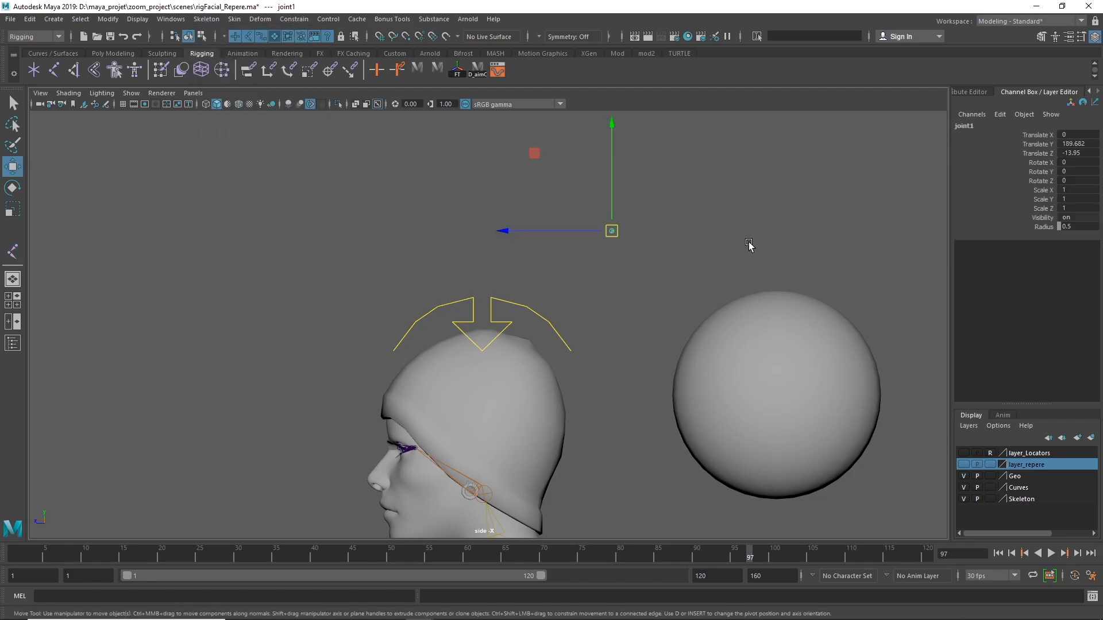
click(1044, 227)
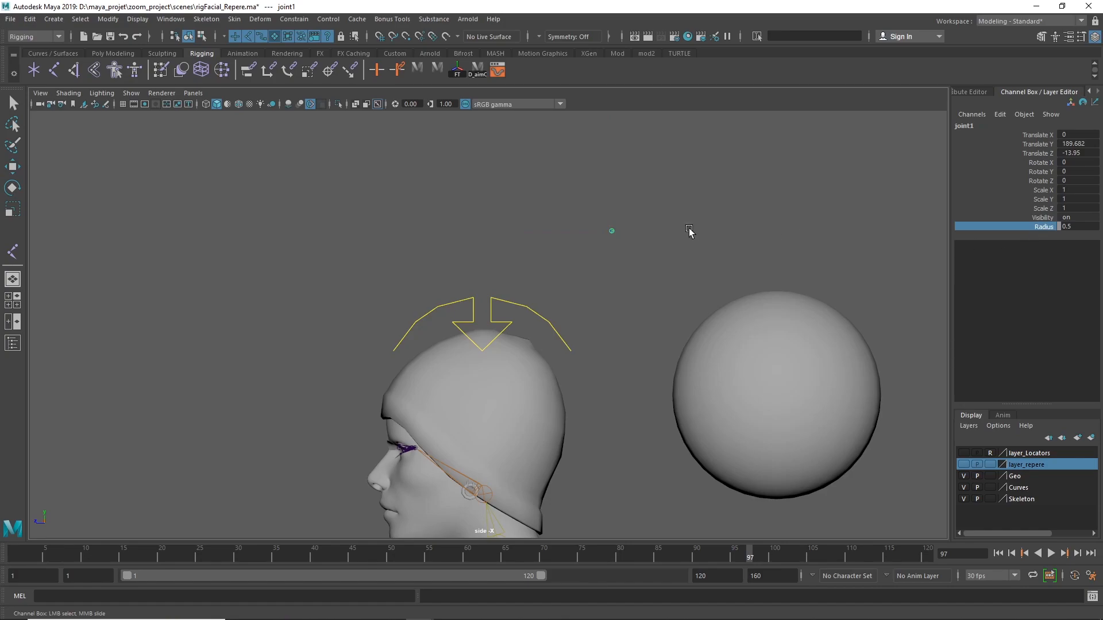
middle_drag(680, 228, 723, 218)
mouse_move(815, 217)
middle_down()
mouse_move(812, 203)
mouse_move(778, 212)
mouse_move(813, 208)
middle_up()
key(w)
click(735, 232)
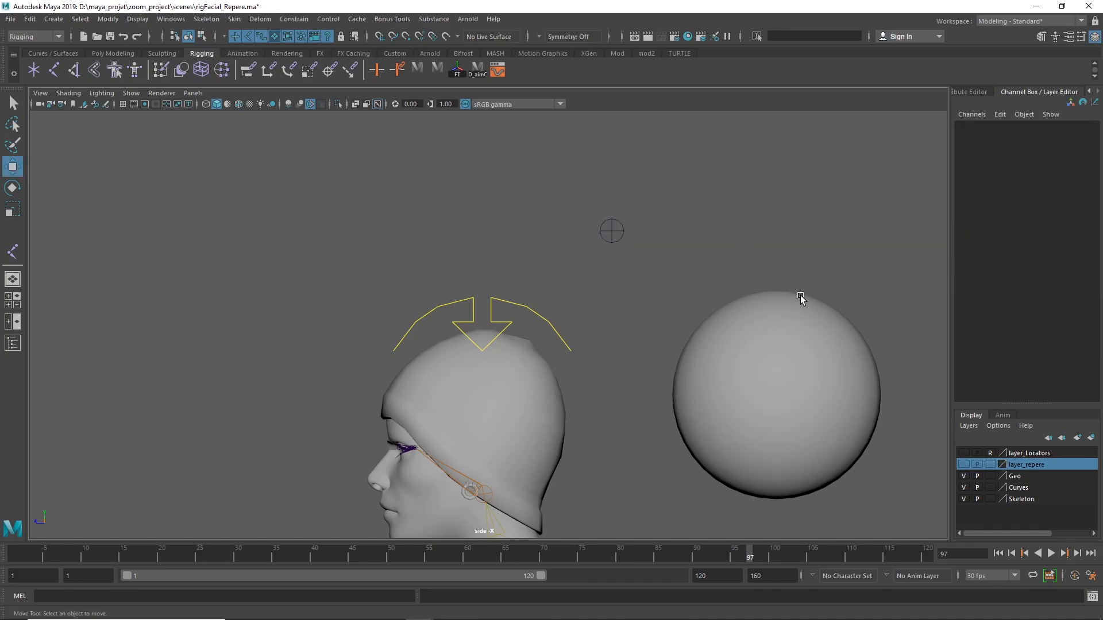
drag(571, 238, 625, 225)
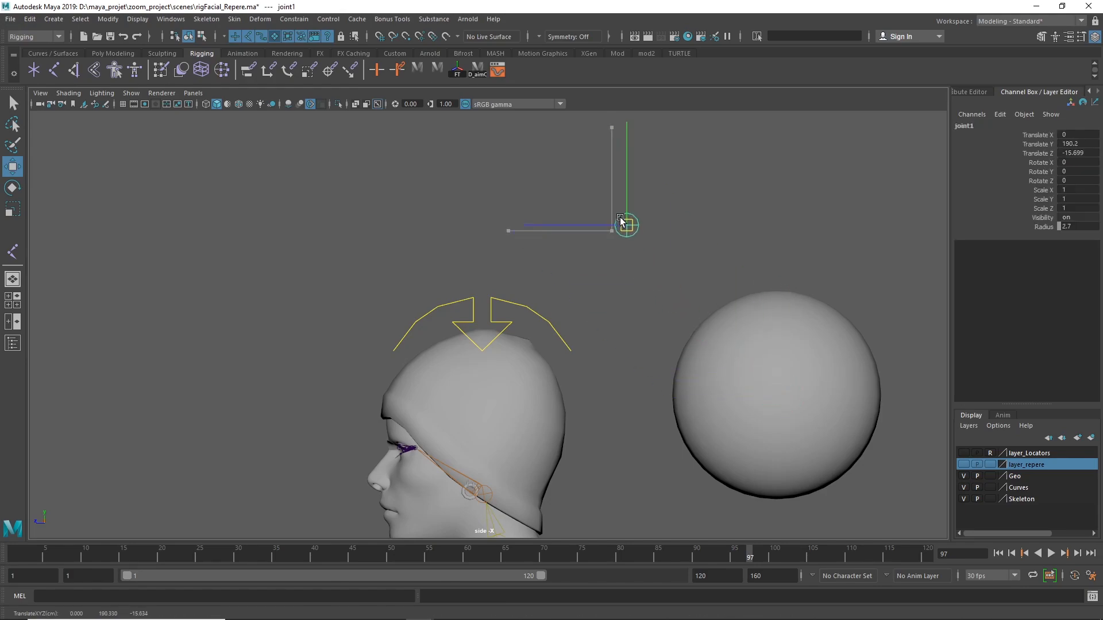
click(746, 195)
Select the large sphere and the joint in that order, and open the Outliner beside them.
drag(764, 209, 790, 362)
drag(709, 192, 591, 258)
click(12, 344)
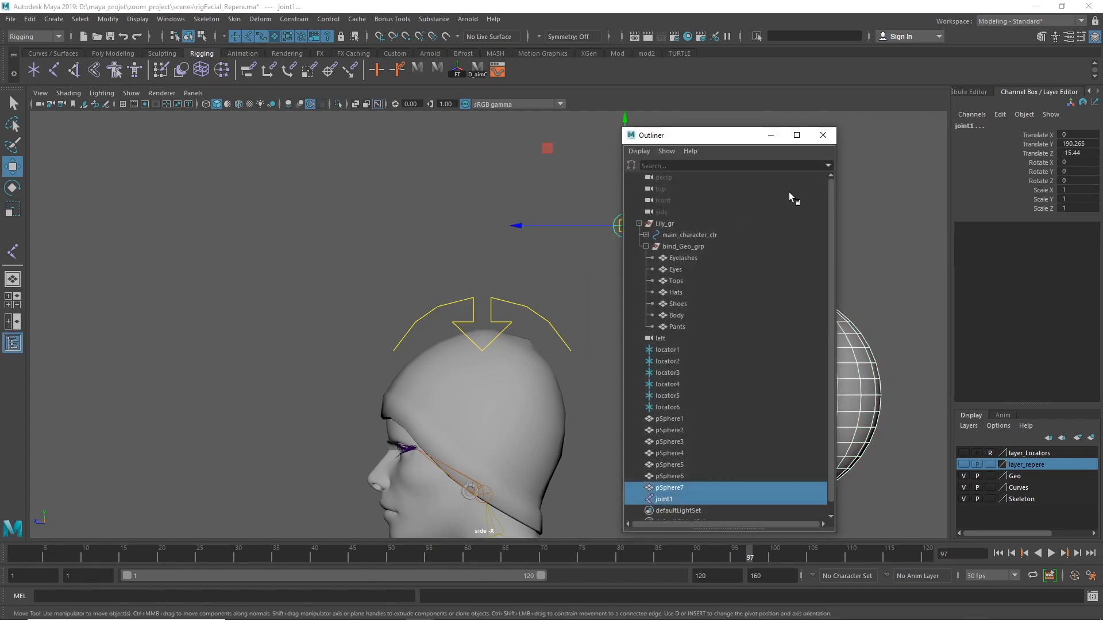
drag(739, 139, 336, 81)
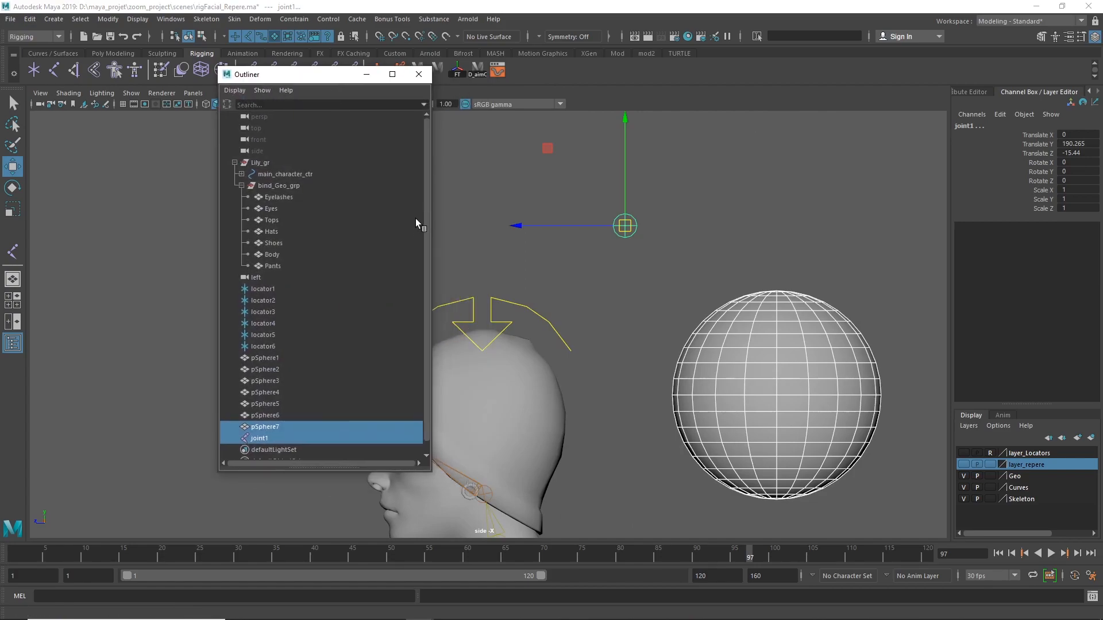
drag(428, 247, 425, 288)
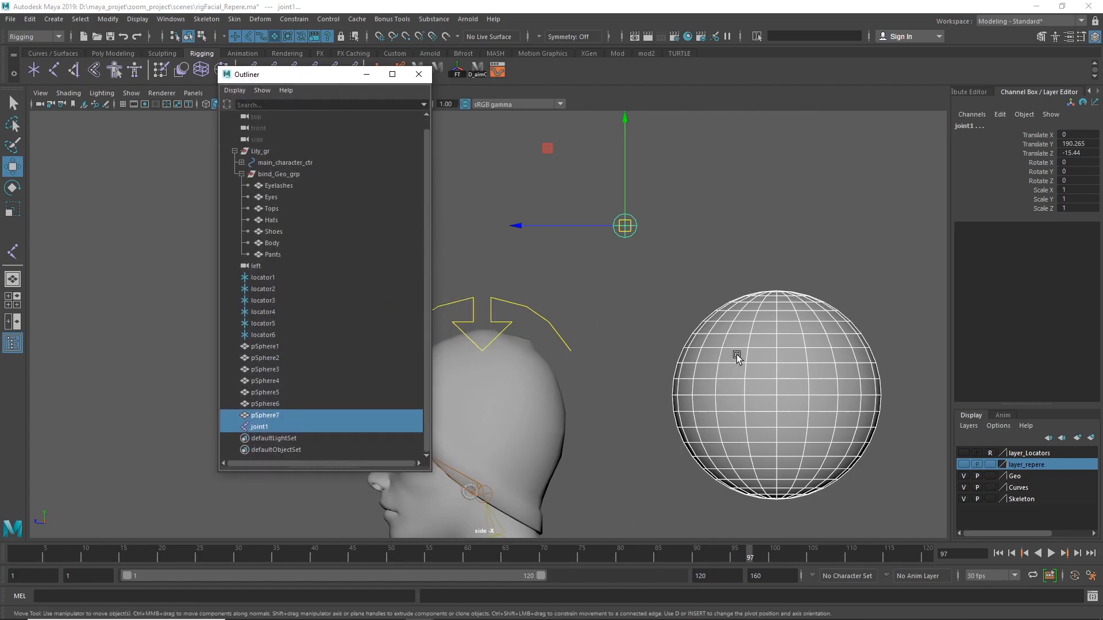
drag(326, 74, 302, 131)
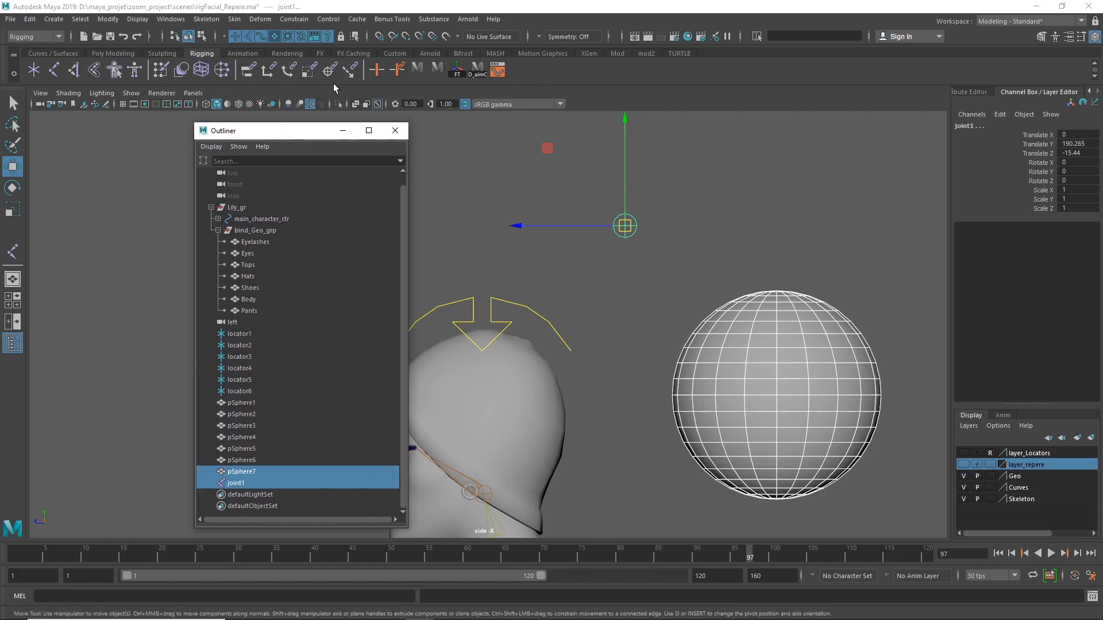
Snap the joint to the sphere's centre with a point constraint, and delete that constraint from under the joint.
click(266, 71)
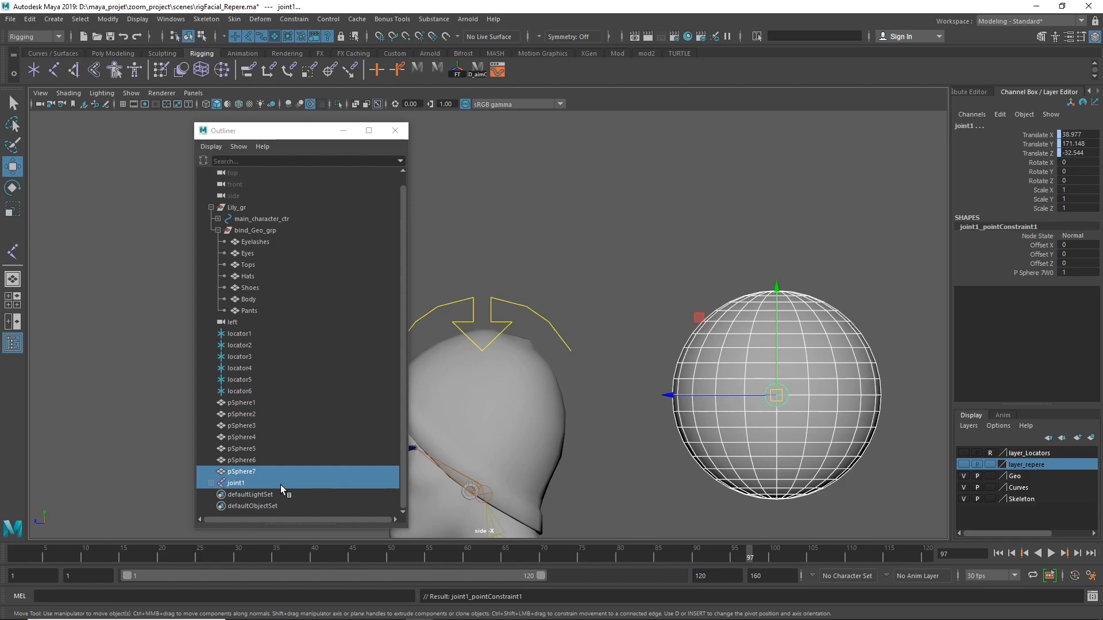
click(264, 483)
click(211, 483)
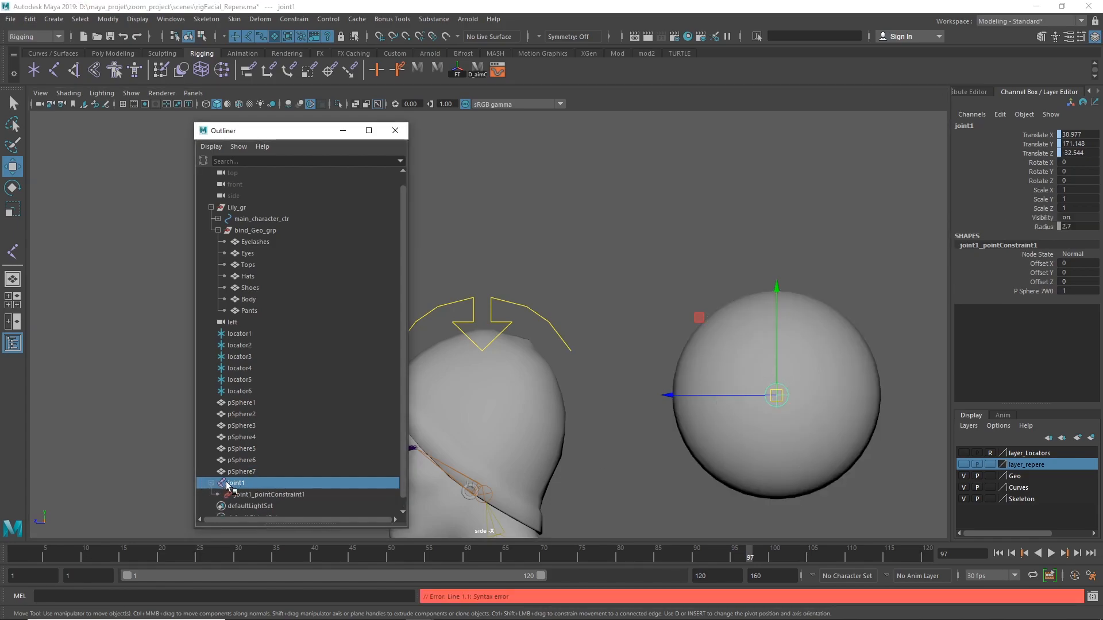
click(271, 495)
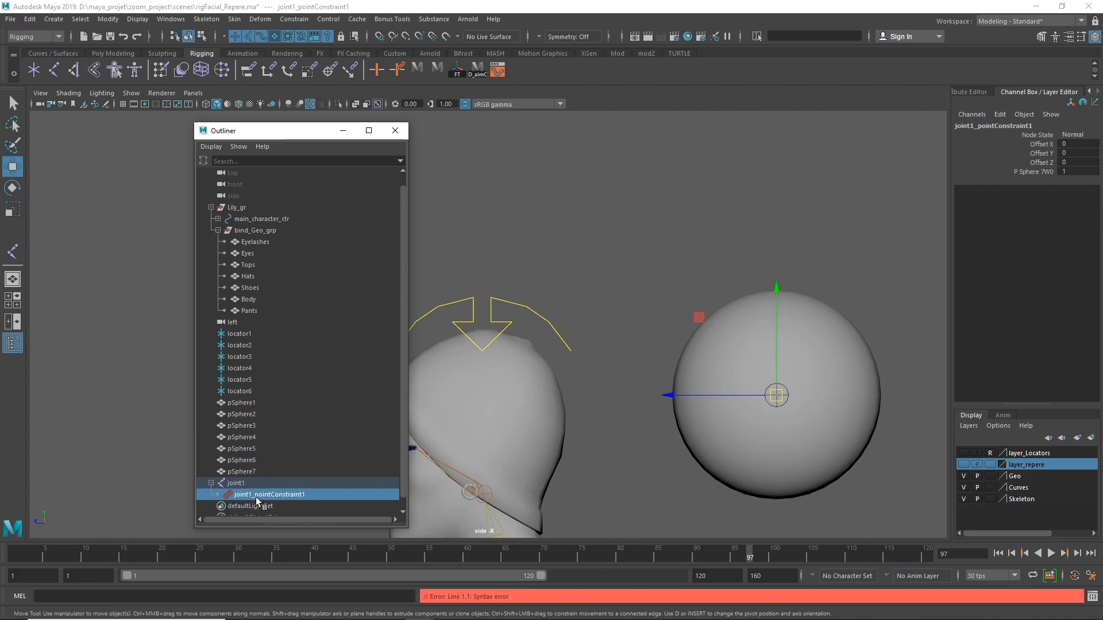
key(Delete)
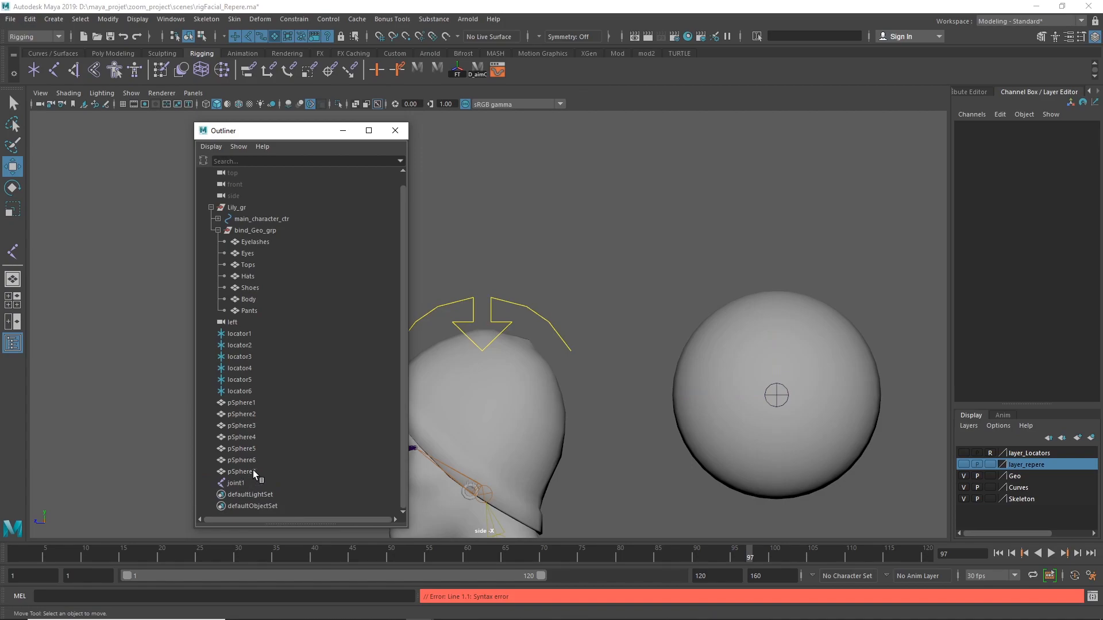
Delete pSphere7 and joint1 from the scene.
drag(253, 470, 250, 480)
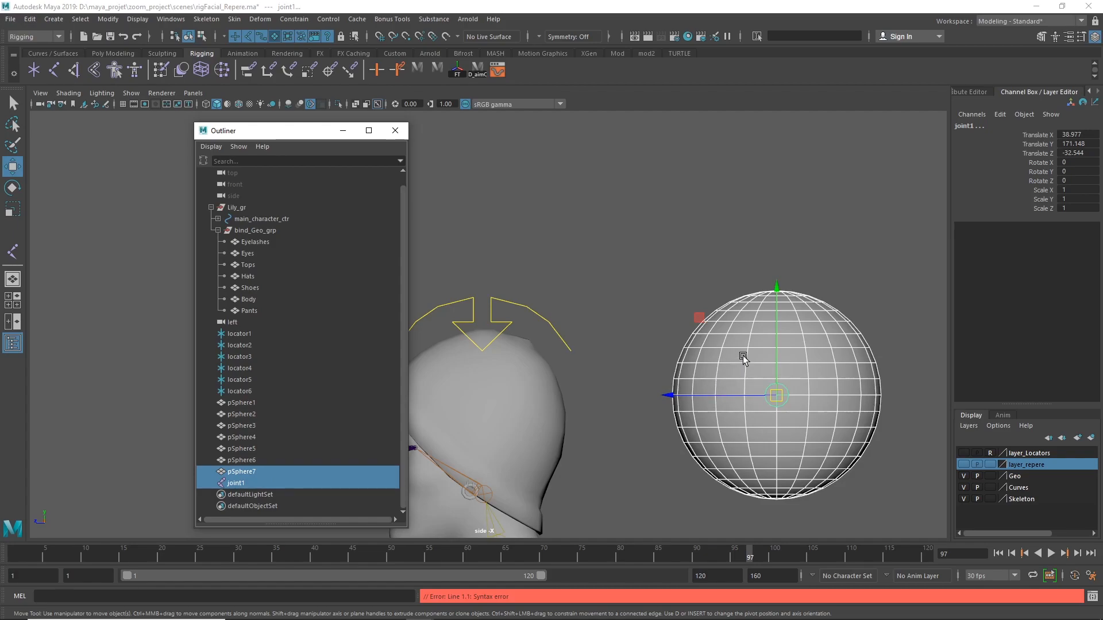
key(Delete)
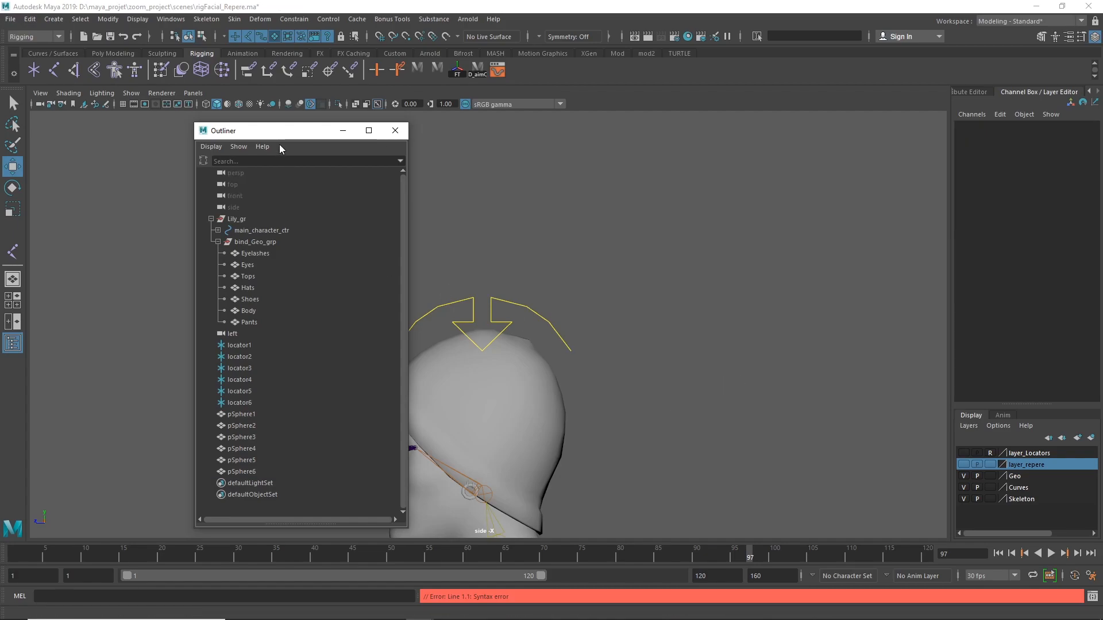
drag(276, 135, 163, 132)
Create a new polygon sphere in the perspective view and move it up beside the character's head.
alt+right_drag(708, 321, 568, 325)
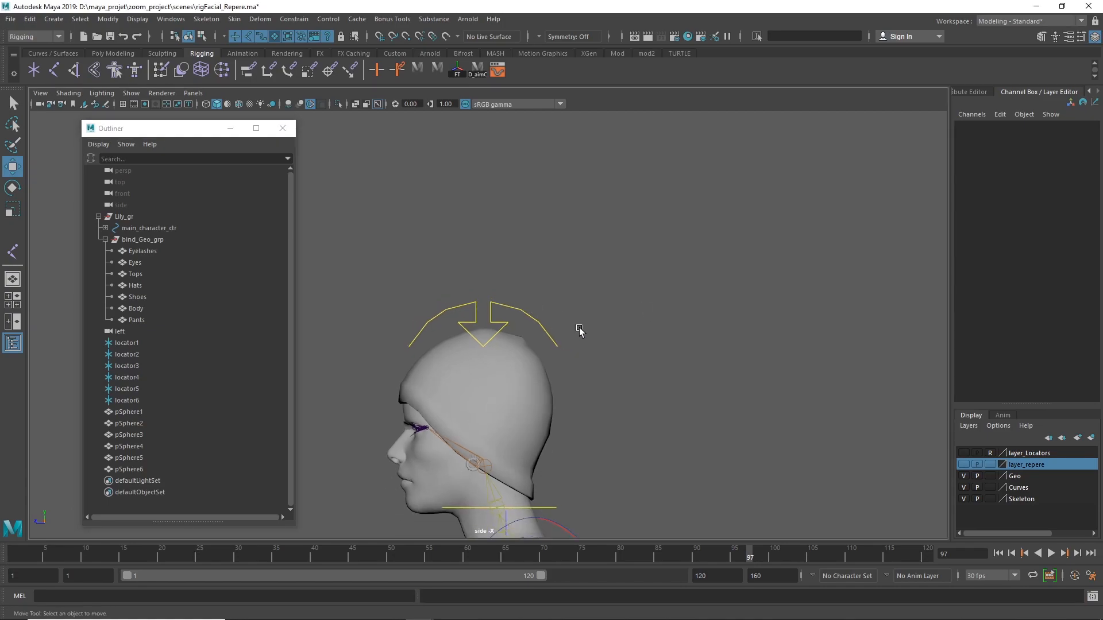
alt+middle_drag(569, 325, 679, 180)
key(space)
key(space)
alt+right_drag(811, 221, 558, 285)
alt+right_drag(599, 336, 751, 340)
alt+middle_drag(695, 506, 762, 308)
shift+right_drag(772, 297, 661, 322)
drag(504, 471, 573, 136)
alt+middle_drag(573, 136, 552, 379)
drag(552, 379, 528, 350)
Hide all the meshes in bind_Geo_grp, from Eyelashes to Pants, and make only Eyes visible again.
click(145, 241)
drag(144, 251, 143, 315)
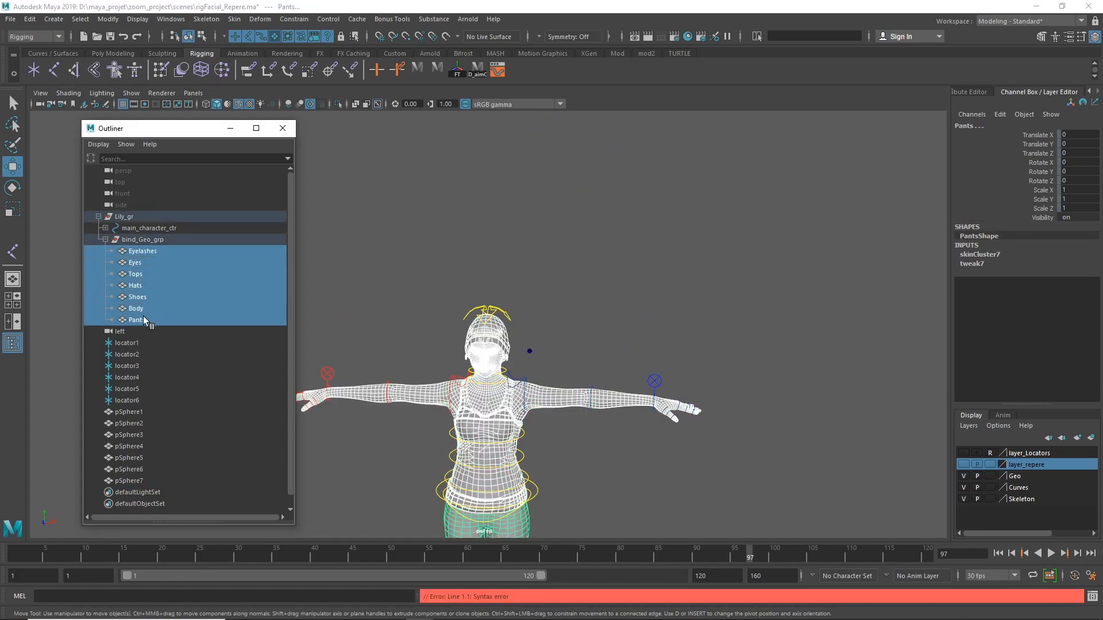
key(h)
click(156, 263)
click(1086, 217)
text(1)
key(Return)
Set the Geo layer's display type to Reference so its meshes cannot be selected.
click(539, 360)
ctrl+alt+drag(468, 377, 562, 332)
alt+middle_drag(413, 344, 714, 382)
alt+right_drag(713, 382, 770, 376)
click(781, 344)
click(991, 476)
click(990, 476)
click(803, 425)
Move the new sphere closer to the character's left eyeball.
click(781, 344)
drag(871, 346, 824, 346)
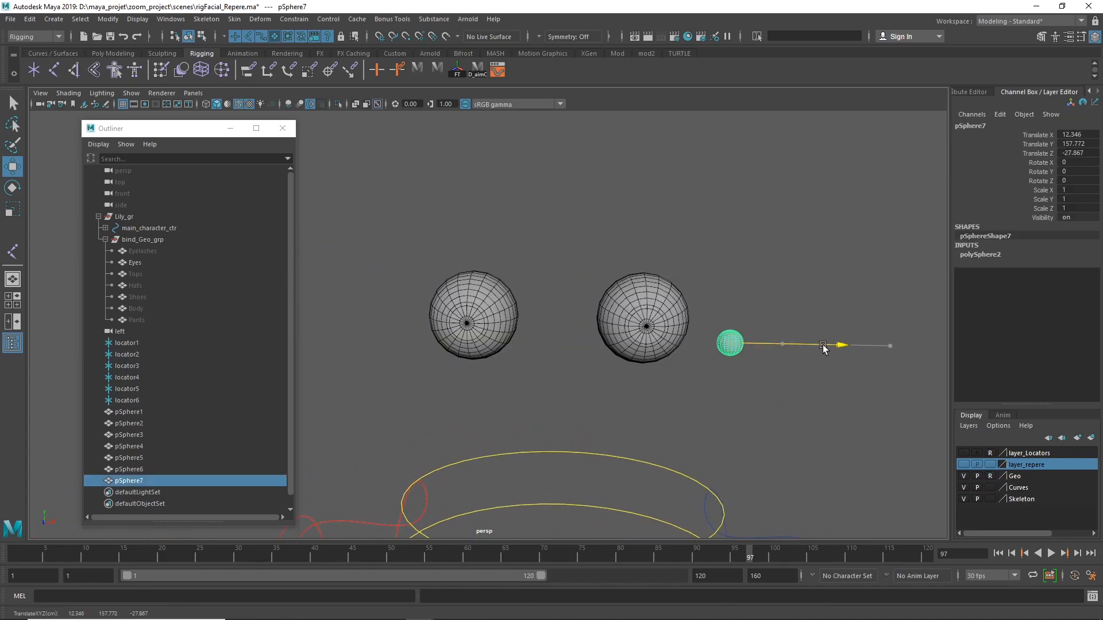
key(space)
key(space)
drag(605, 435, 553, 332)
Hide the Skeleton and Curves layers.
key(space)
key(space)
click(963, 499)
click(963, 487)
Move the sphere over the eyeball in the side view and scale it to roughly the eyeball's size.
drag(850, 332, 462, 301)
key(r)
drag(566, 333, 619, 364)
key(f)
alt+middle_drag(642, 349, 718, 349)
key(4)
alt+right_drag(544, 367, 562, 289)
middle_drag(642, 287, 622, 286)
Fine-tune the sphere to the eyeball's side outline, at about Translate Y 165.202, Z 8.24 and uniform scale 1.702.
key(w)
drag(547, 214, 549, 234)
drag(471, 344, 482, 344)
key(r)
middle_drag(747, 292, 760, 291)
alt+right_drag(673, 314, 937, 311)
alt+middle_drag(937, 311, 897, 277)
alt+right_drag(898, 278, 861, 275)
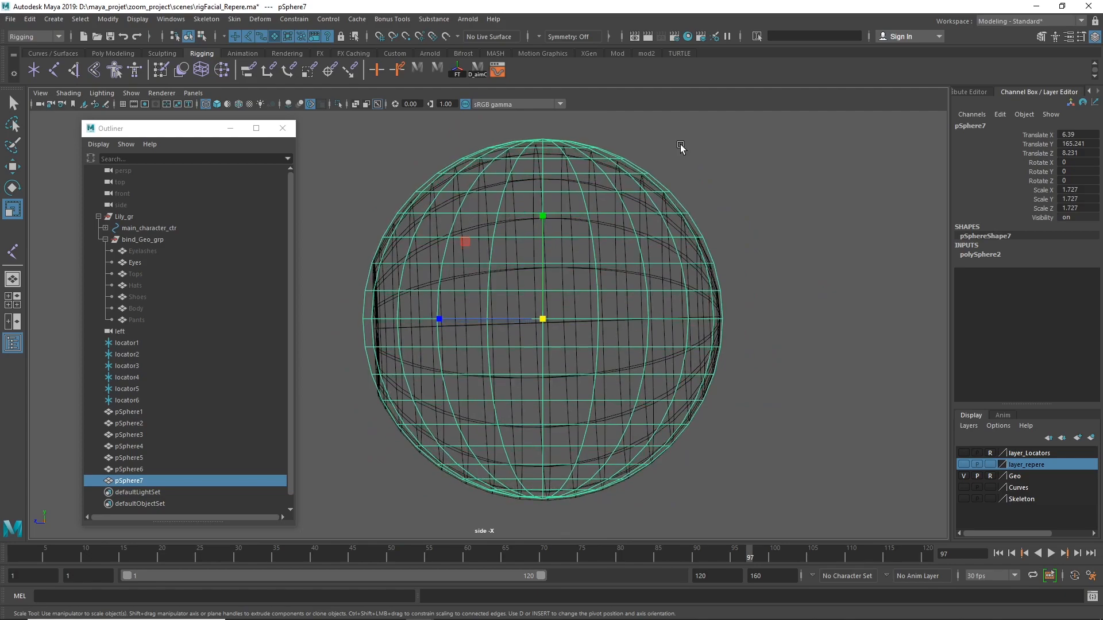
middle_drag(783, 178, 784, 201)
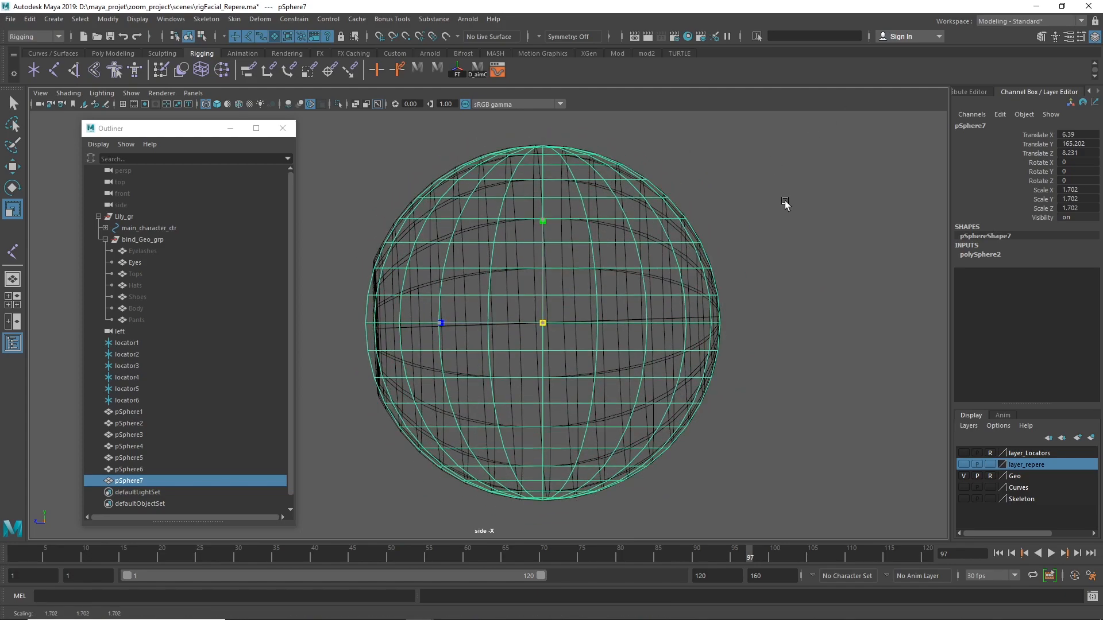
scroll(836, 244, up, 2)
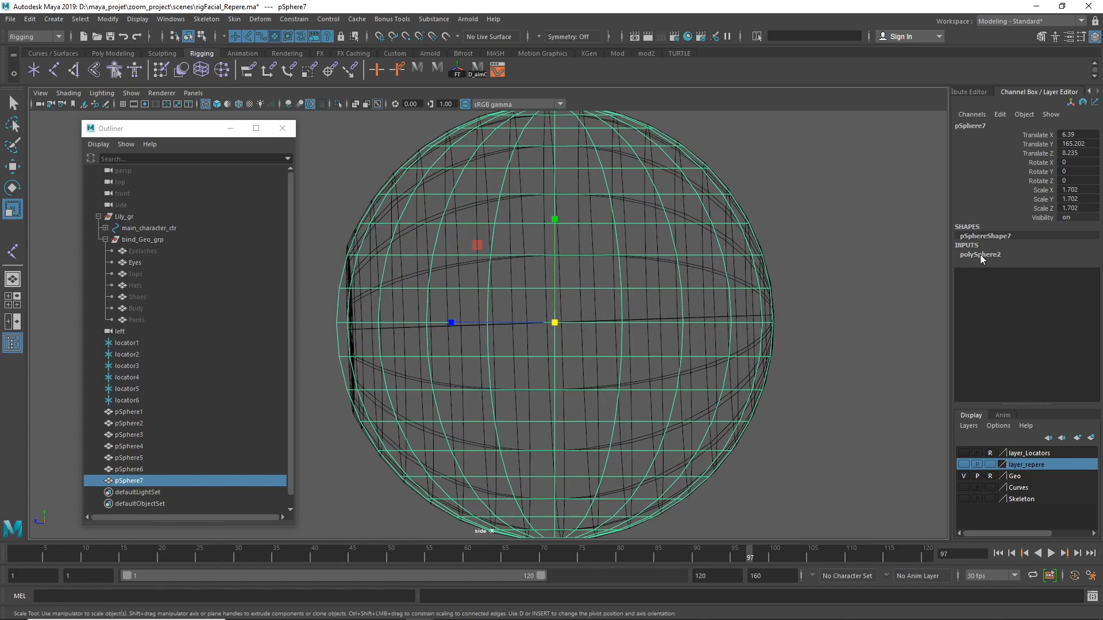
Centre the sphere on the left eyeball in the front wireframe view, at about Translate X 3.202.
key(space)
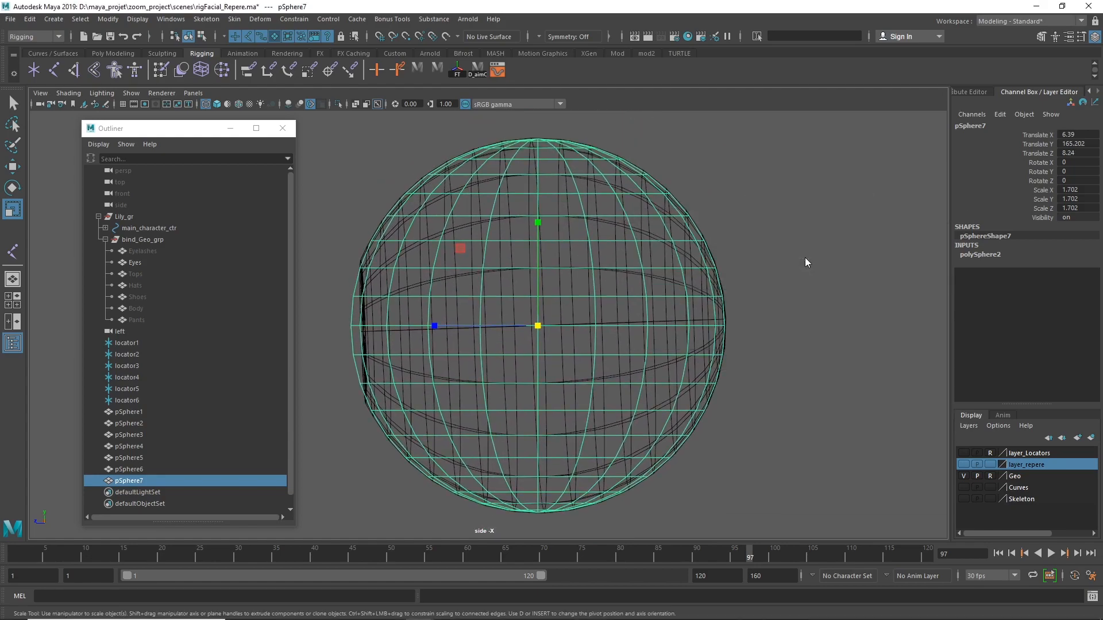
key(space)
key(4)
key(w)
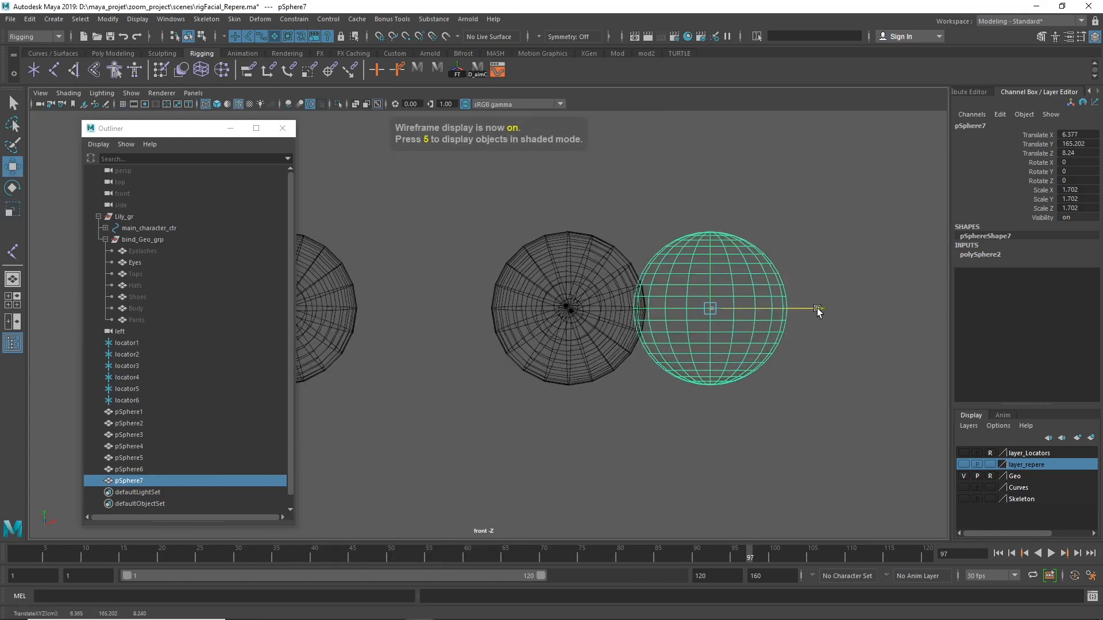
drag(820, 309, 679, 320)
key(f)
alt+middle_drag(845, 325, 934, 319)
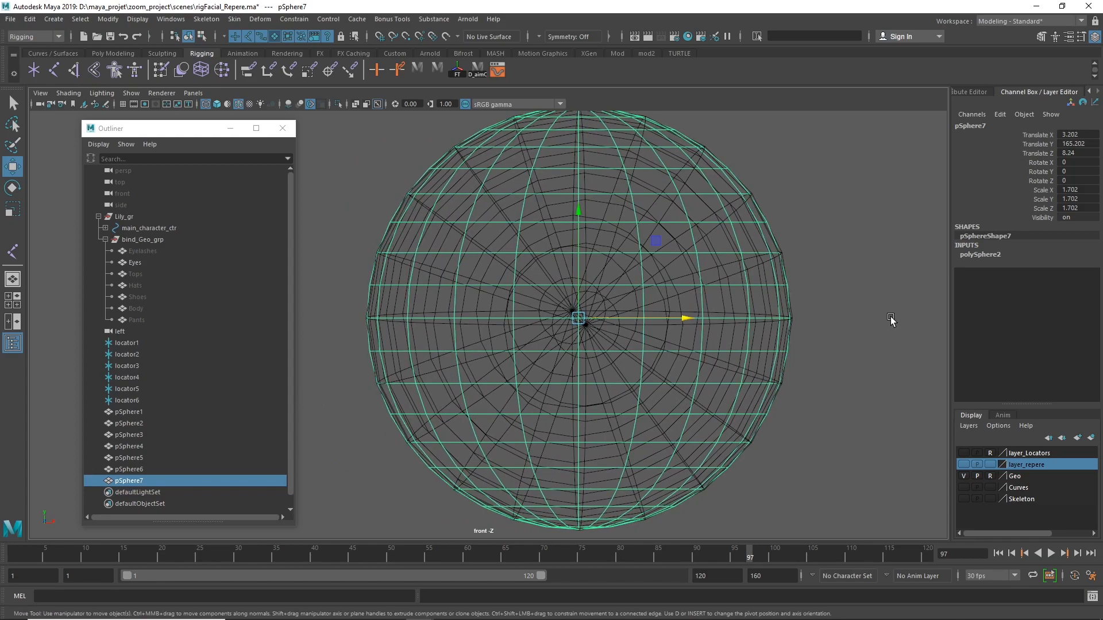
Rotate the sphere freely in the perspective view to test its fit around the eyeball.
alt+right_drag(817, 251, 722, 234)
key(space)
key(space)
alt+drag(726, 352, 685, 313)
key(e)
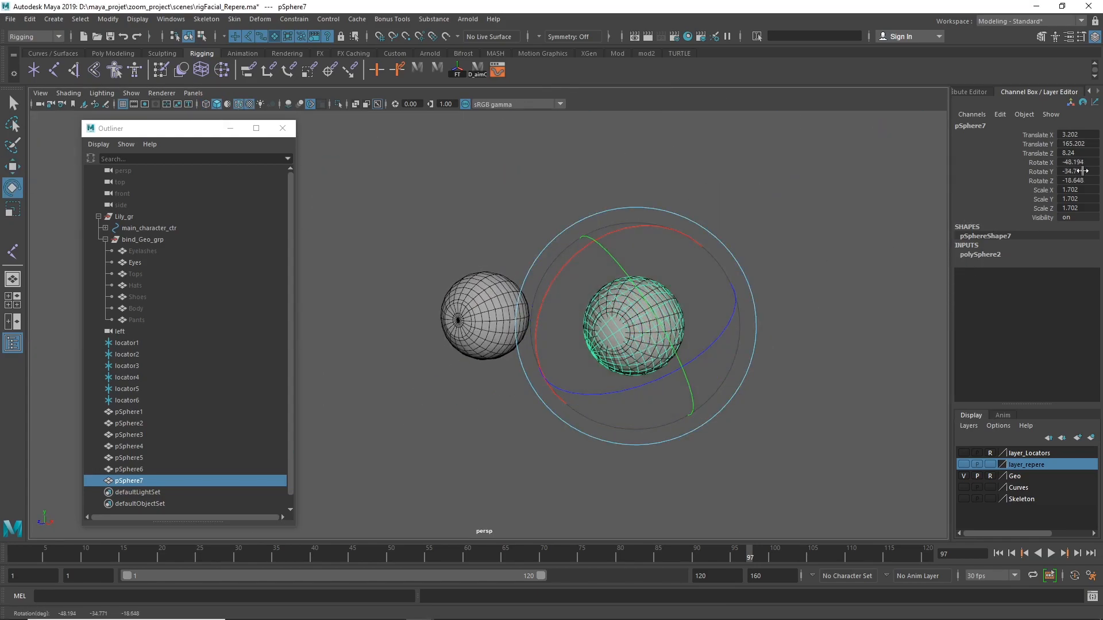
click(729, 213)
click(671, 313)
alt+drag(692, 313, 566, 310)
Reset the sphere's X, Y and Z rotations to 0.
key(f)
drag(1002, 180, 1002, 163)
text(0)
key(Return)
scroll(463, 298, down, 3)
alt+middle_drag(463, 298, 679, 305)
alt+drag(680, 305, 637, 301)
Create a single joint near the eye sphere in the side view and set its radius to 1.4.
click(898, 226)
key(space)
key(space)
scroll(859, 406, down, 8)
click(206, 19)
click(226, 44)
click(598, 325)
key(Return)
click(1044, 227)
middle_drag(774, 252, 781, 247)
alt+right_drag(662, 301, 876, 264)
alt+middle_drag(876, 265, 802, 228)
Snap the joint to the centre of pSphere7 with a point constraint, and delete the constraint.
click(127, 481)
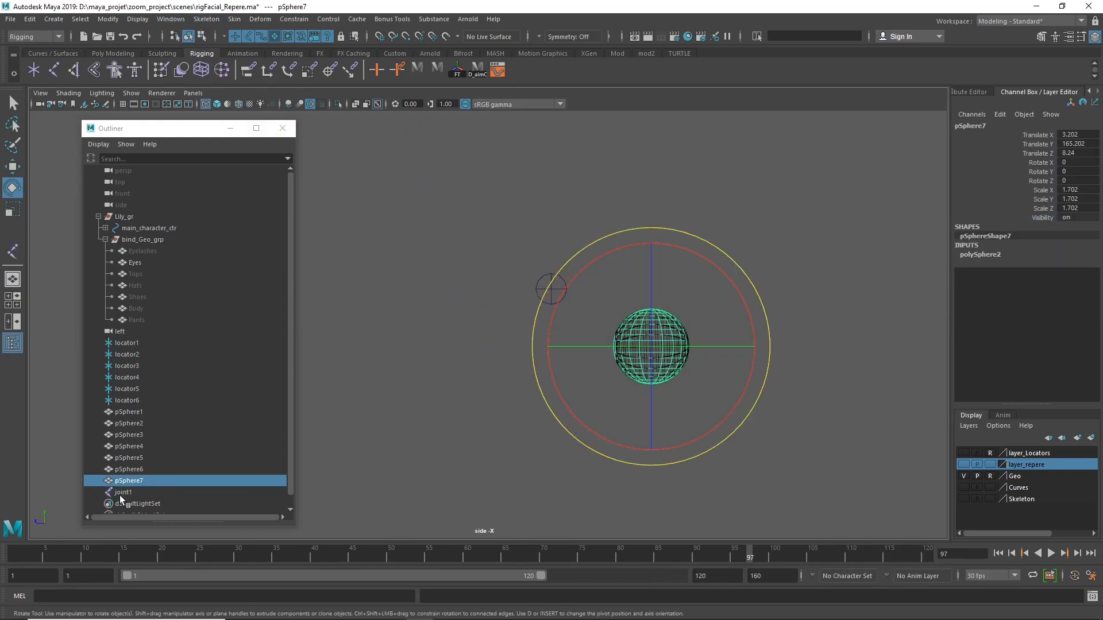
shift+drag(492, 213, 550, 303)
click(268, 71)
click(106, 494)
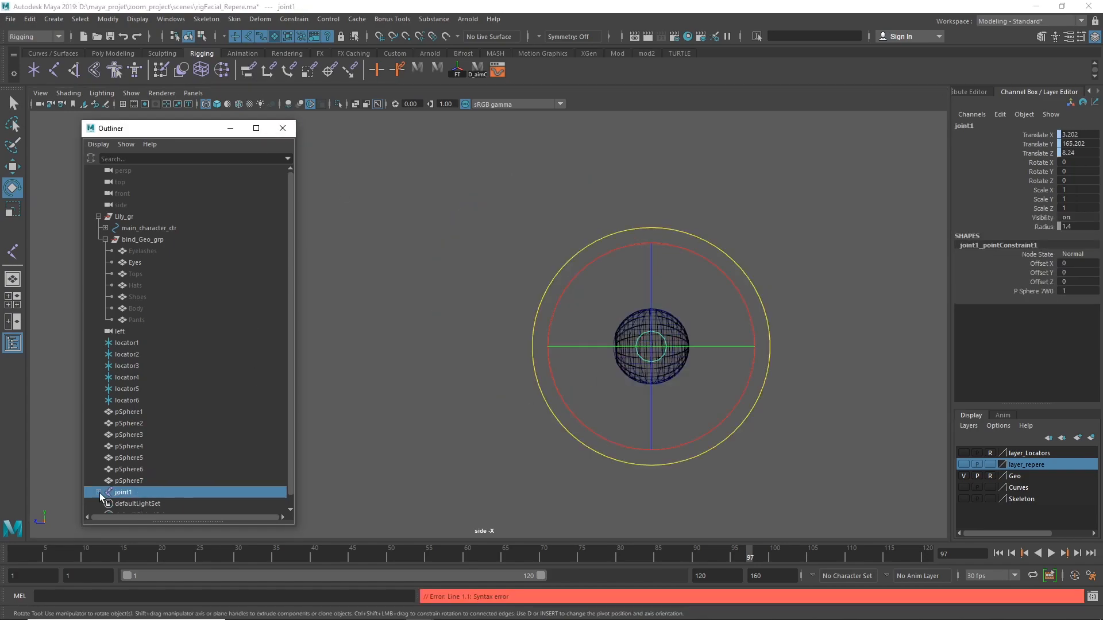
click(98, 493)
click(158, 503)
key(Delete)
Reduce the eye joint's radius to 0.8.
drag(614, 376, 684, 327)
click(1047, 227)
middle_drag(821, 284, 816, 284)
alt+right_drag(836, 252, 954, 304)
alt+middle_drag(954, 305, 728, 264)
alt+right_drag(472, 381, 807, 327)
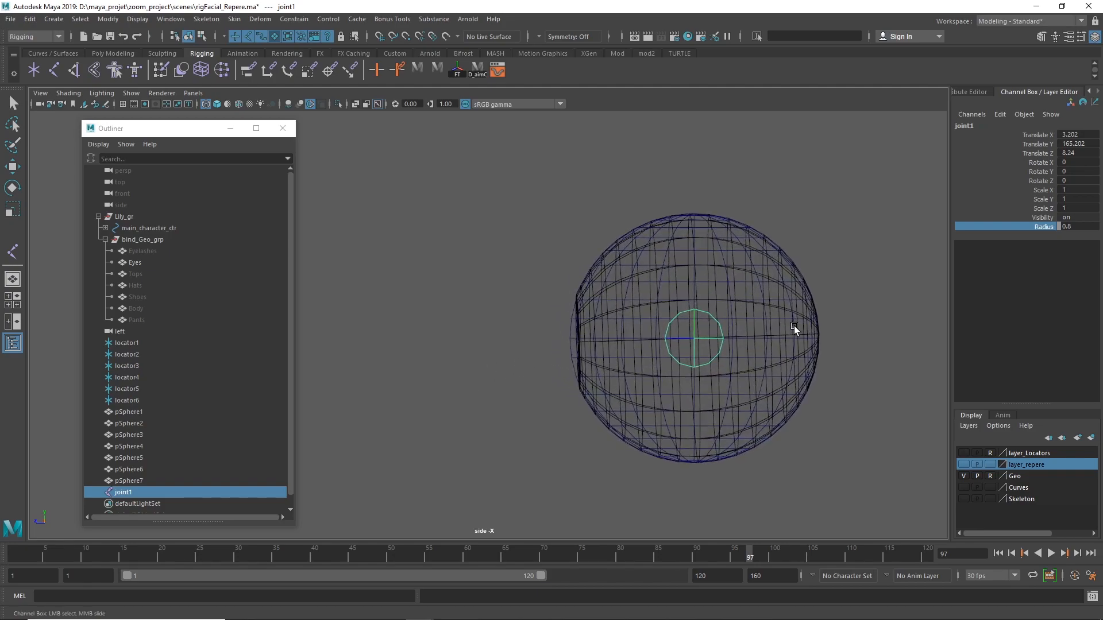
Delete the pSphere7 sphere that surrounds the eye joint.
drag(566, 185, 698, 263)
key(e)
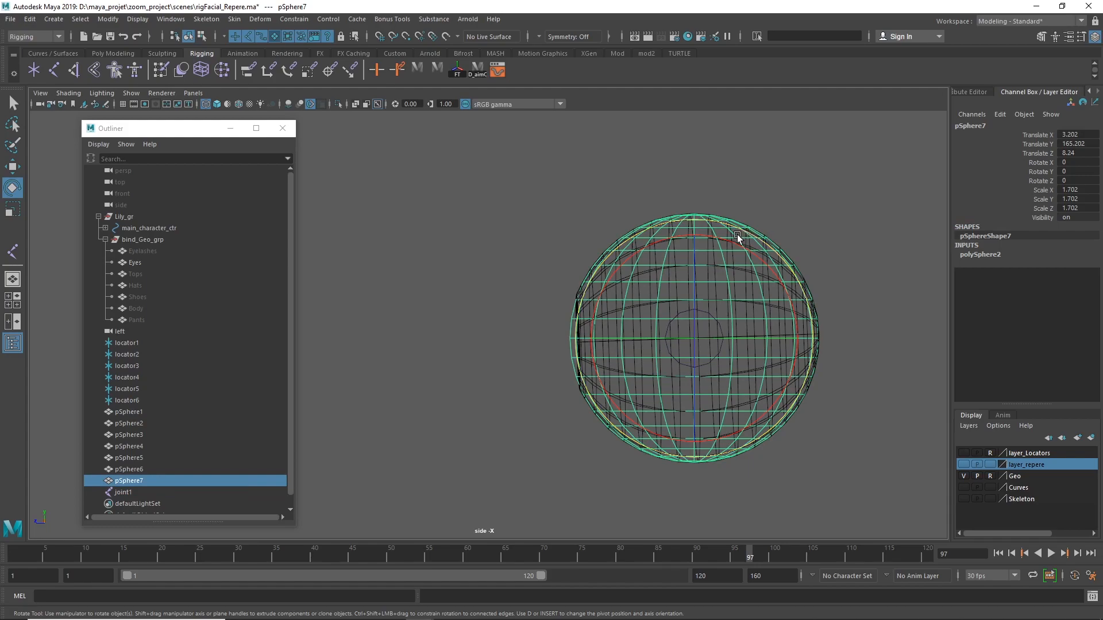
key(Delete)
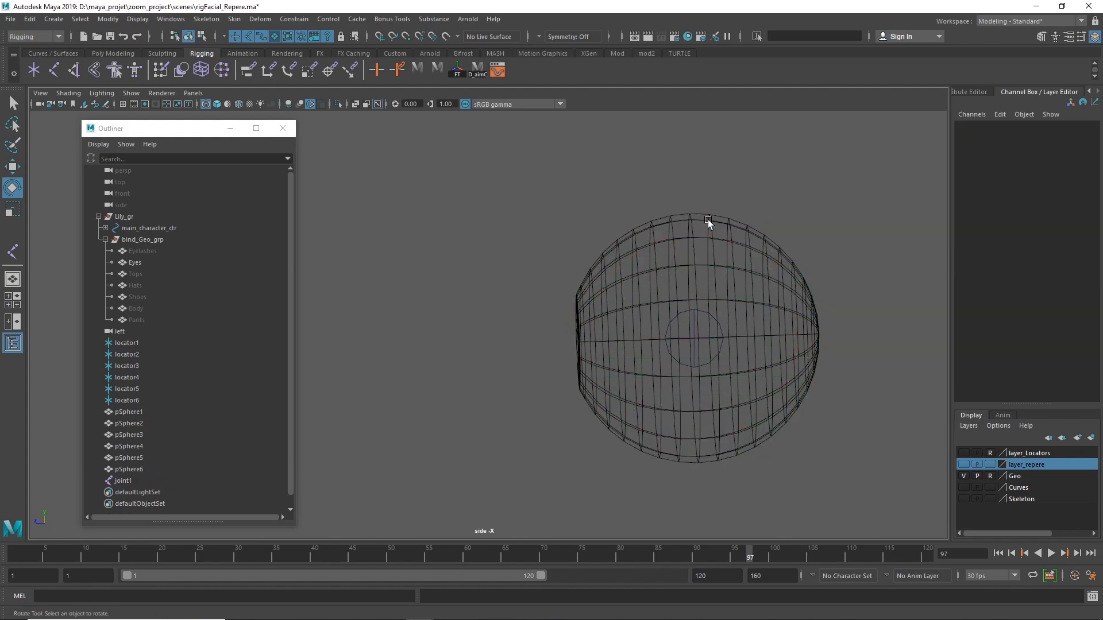
Select the eye joint and display the side view with smooth shading.
drag(615, 296, 701, 362)
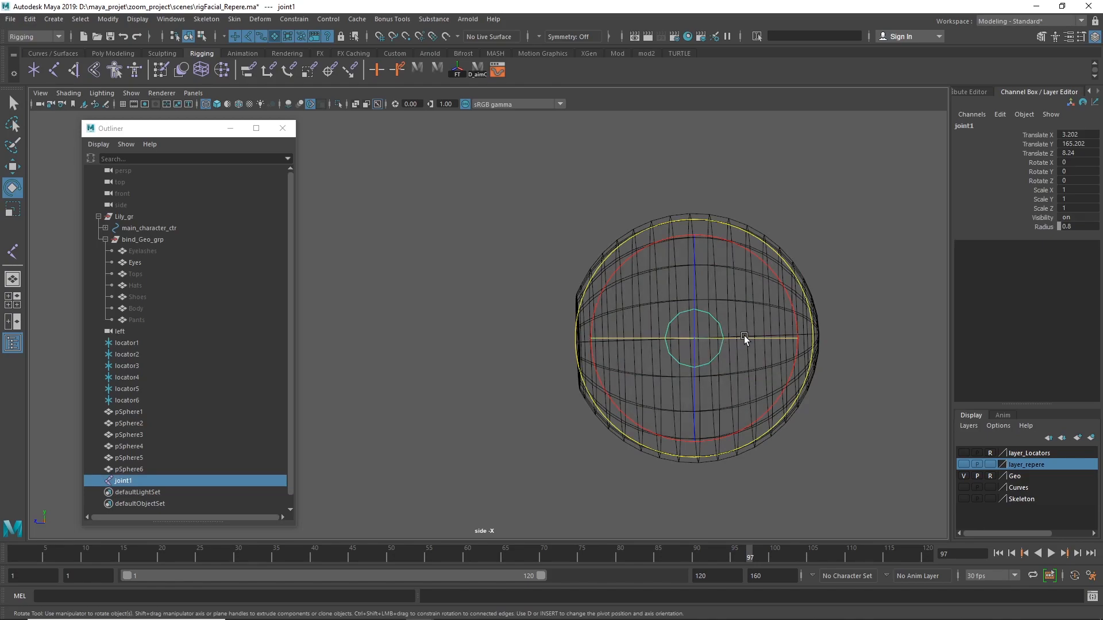
key(5)
key(space)
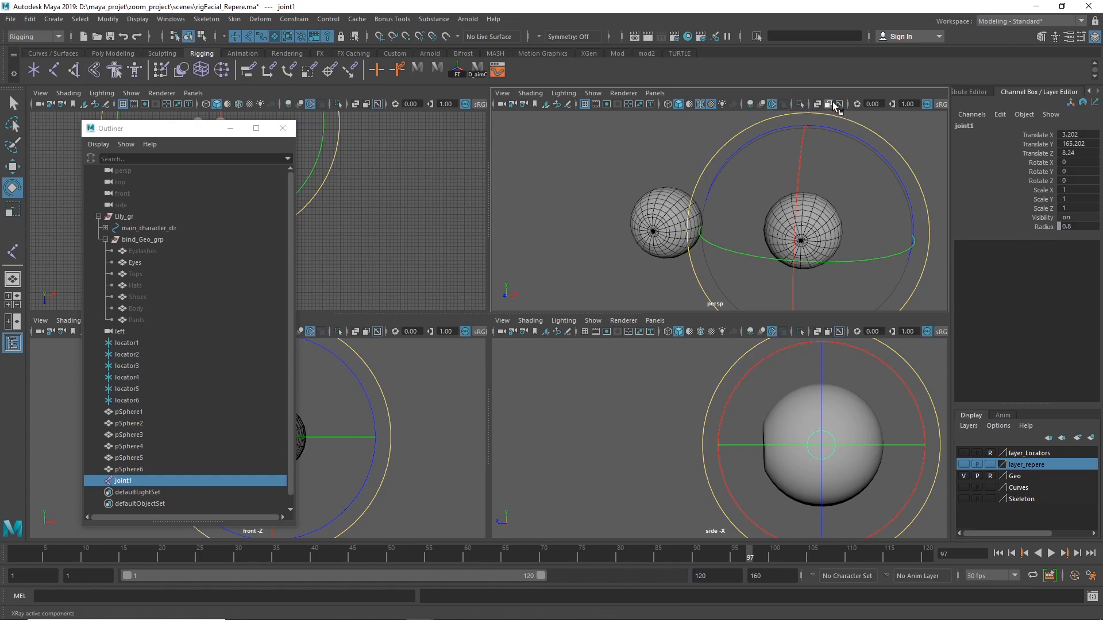
Display the perspective view in wireframe and turn on the visibility of joints there.
key(space)
alt+drag(830, 349, 742, 231)
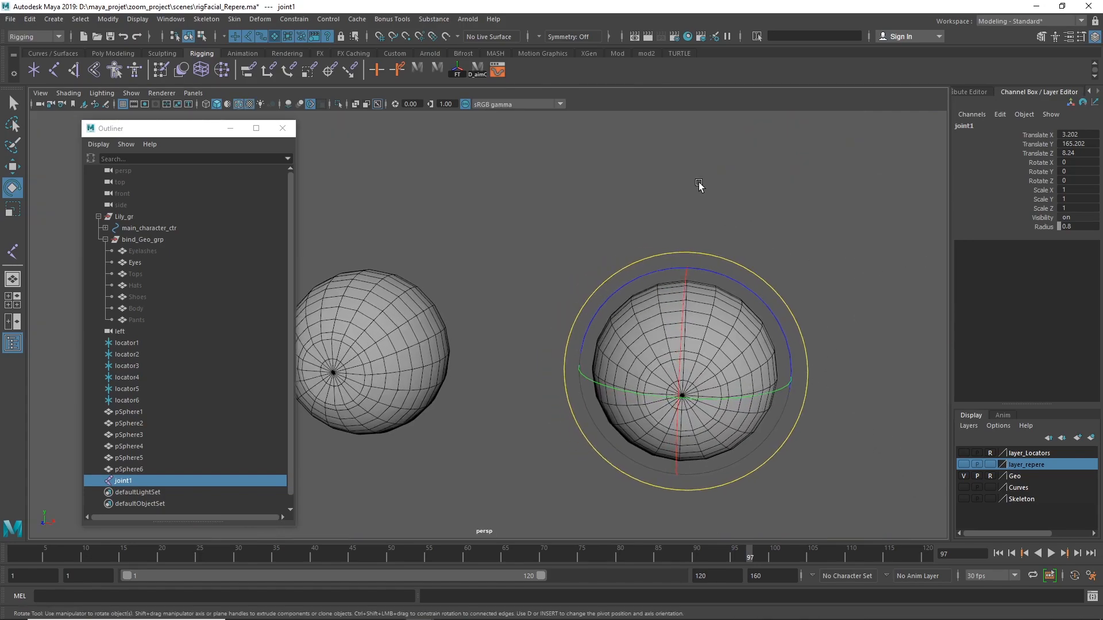
key(4)
click(131, 93)
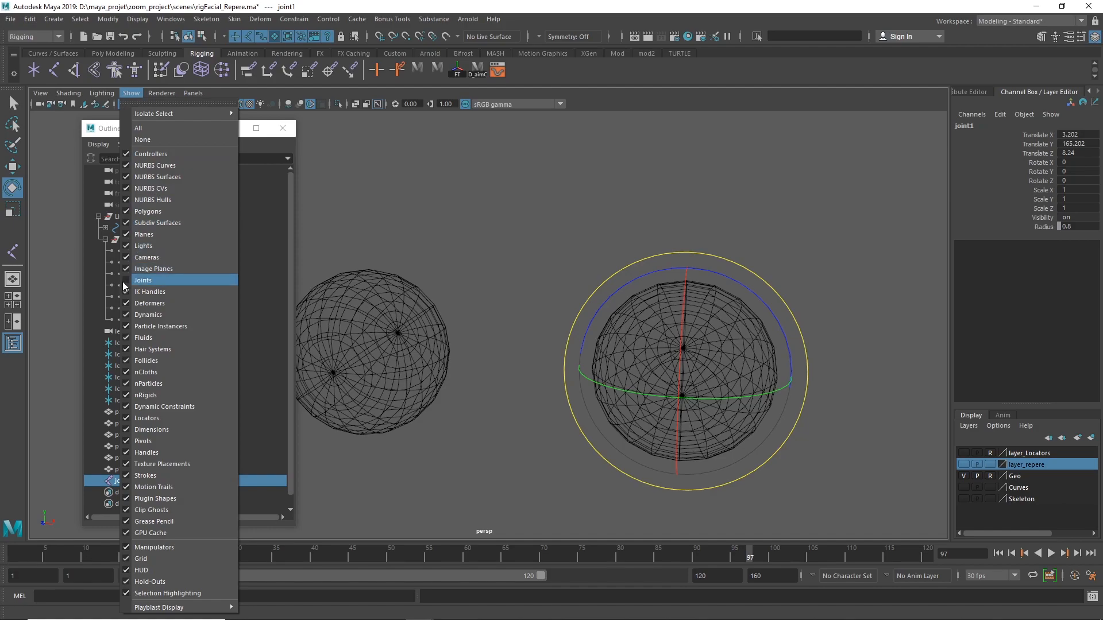
click(145, 280)
click(721, 199)
drag(625, 359, 723, 399)
alt+drag(902, 302, 770, 364)
Duplicate the eye joint in the side view and move the copy forward along Z to about 9.964, just in front of the eyeball.
key(space)
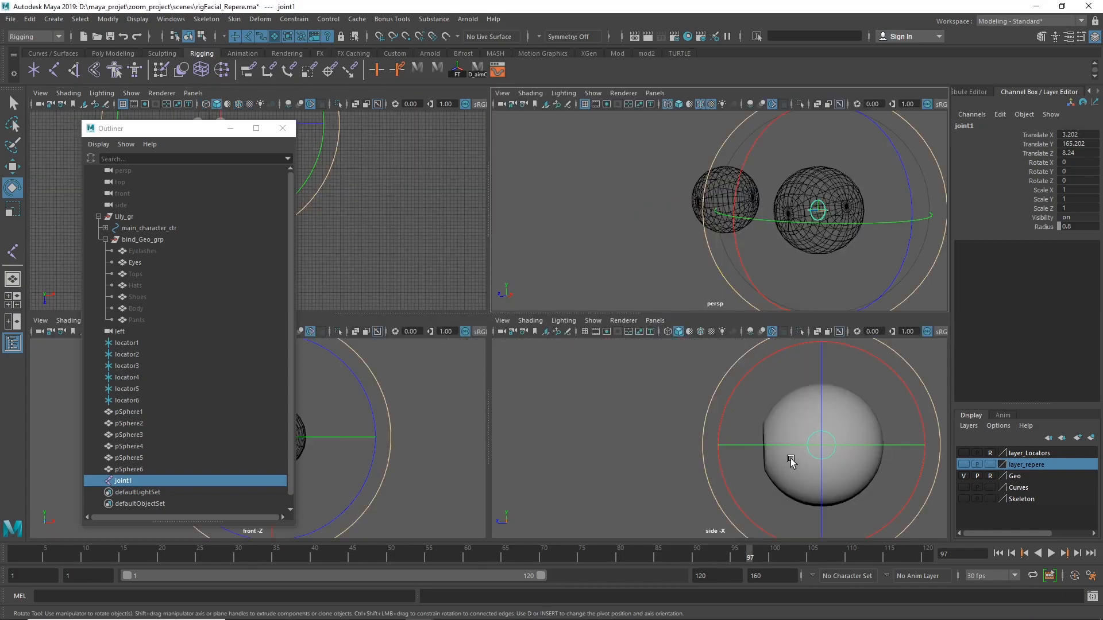
key(space)
key(w)
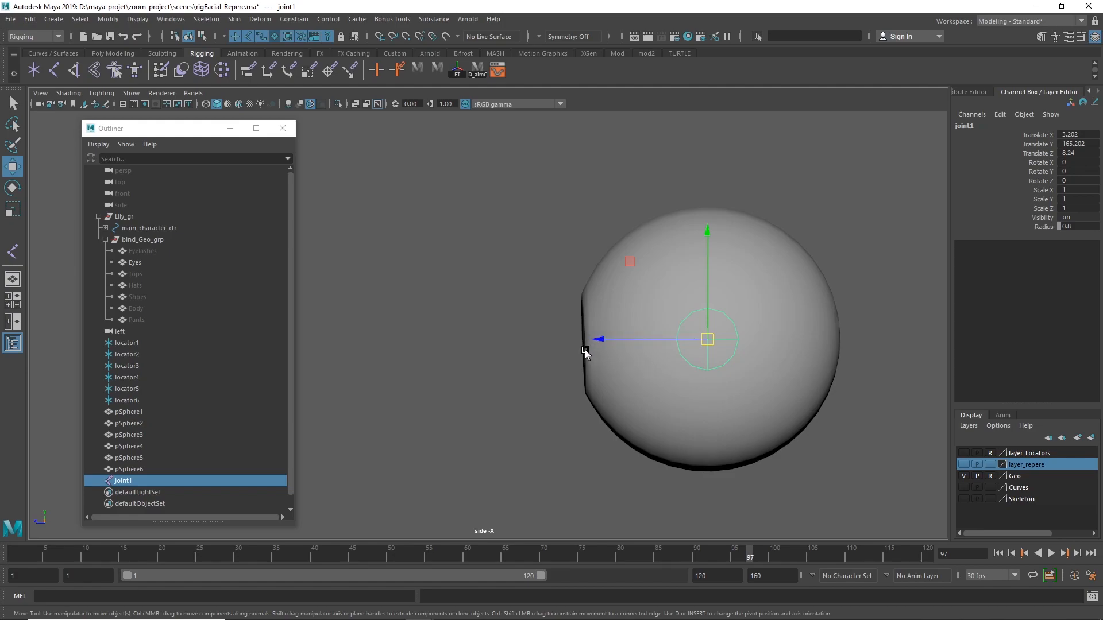
shift+drag(597, 340, 464, 354)
Set the radius of both joint1 and joint2 to 0.4.
drag(435, 229, 757, 366)
click(1044, 226)
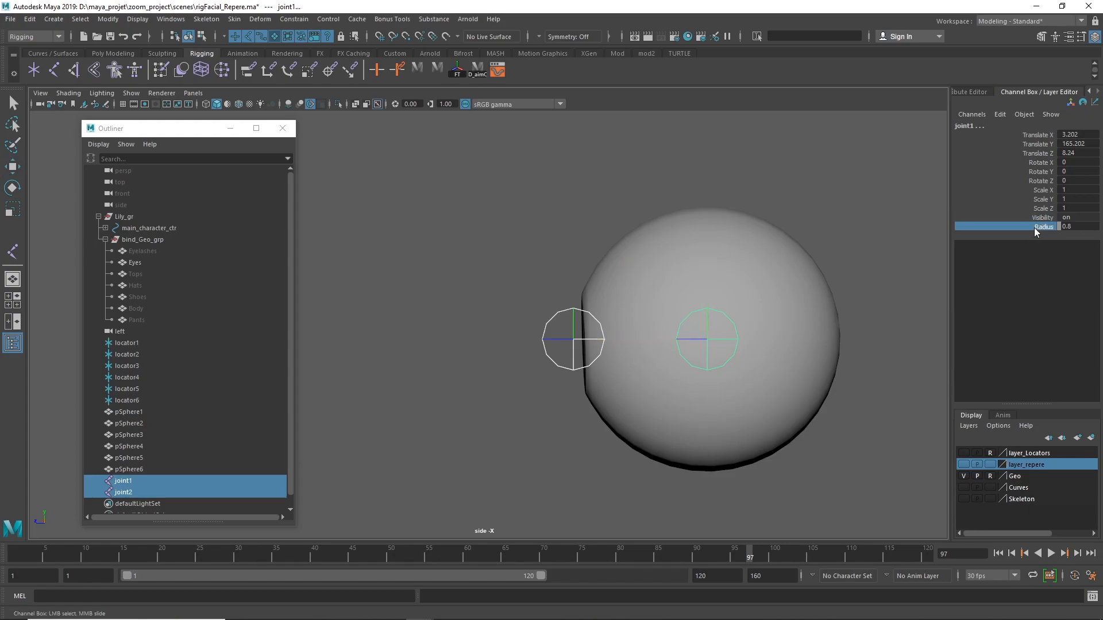
middle_drag(812, 271, 819, 271)
click(499, 248)
drag(516, 274, 495, 322)
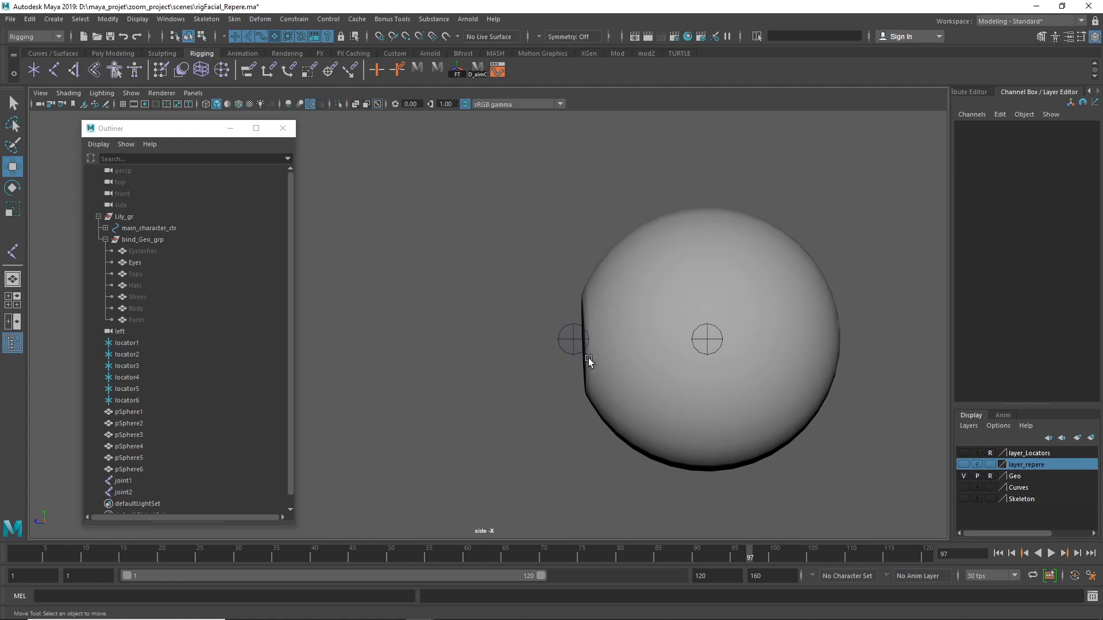
Hide the Geo layer and parent joint2 under joint1.
drag(567, 356, 568, 357)
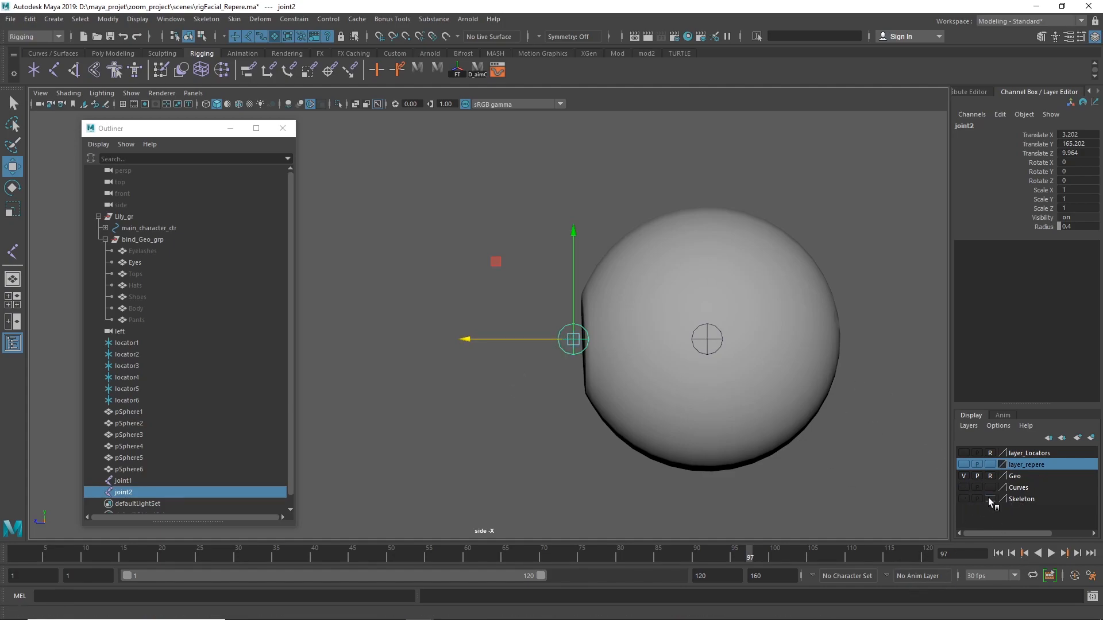
click(963, 475)
click(702, 276)
drag(548, 287, 564, 385)
shift+drag(714, 273, 705, 360)
key(p)
click(677, 442)
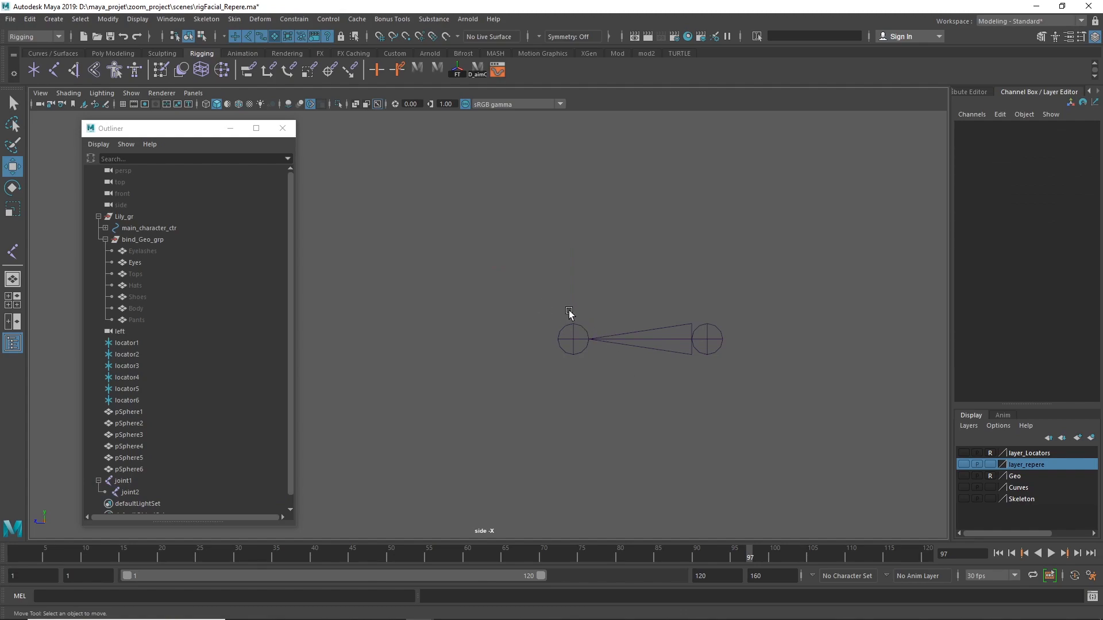
Display the local rotation axes of joint1 and joint2.
drag(567, 311, 568, 368)
shift+drag(731, 296, 713, 351)
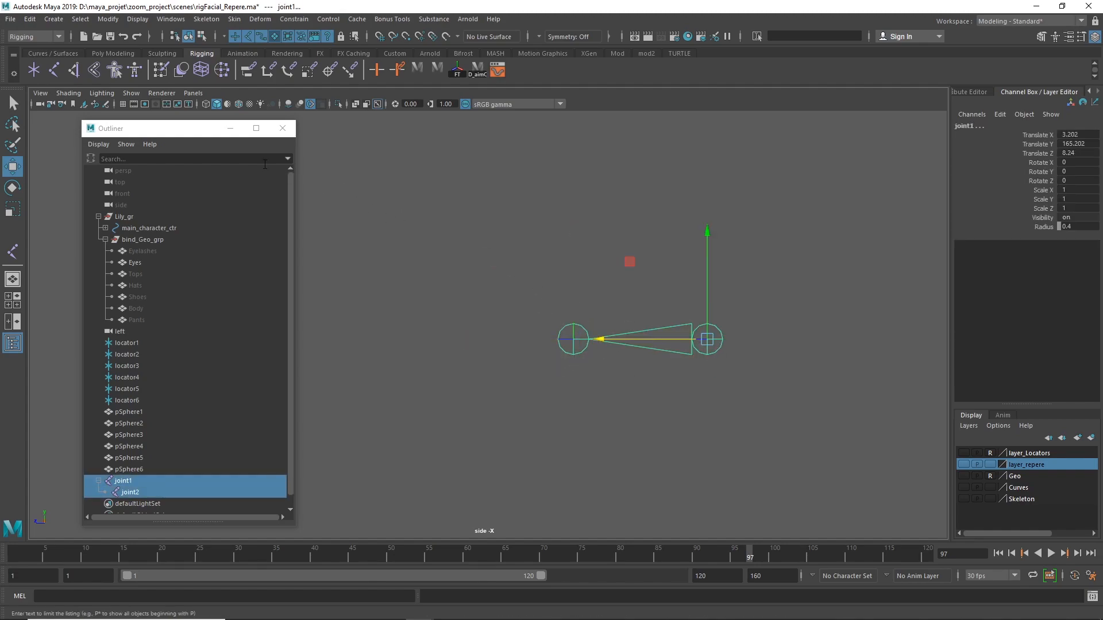
click(140, 21)
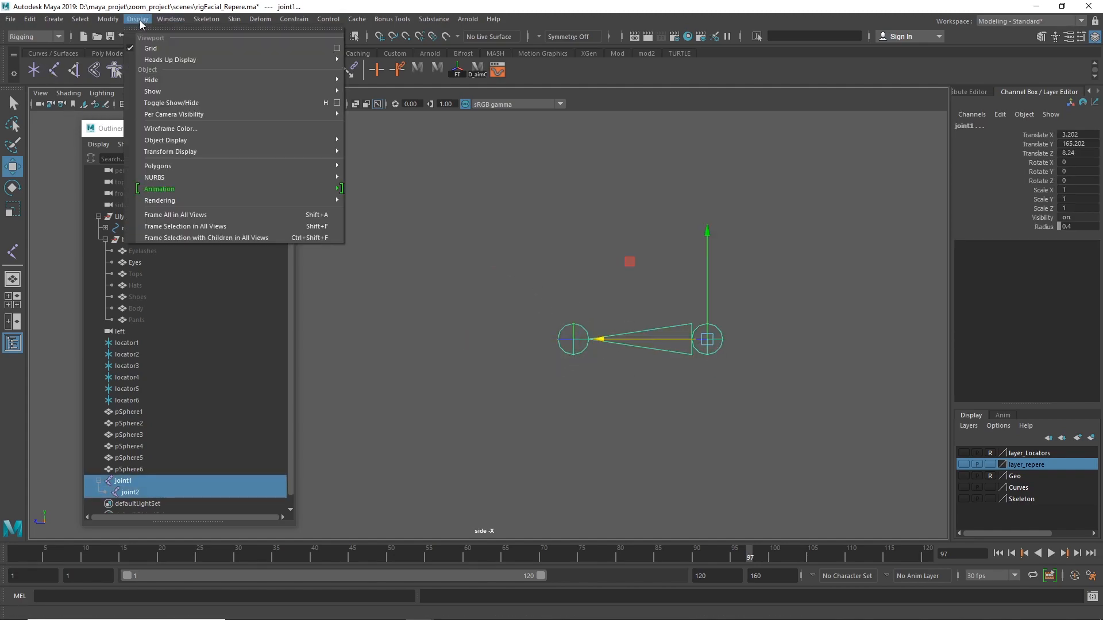
mouse_move(241, 141)
mouse_move(294, 149)
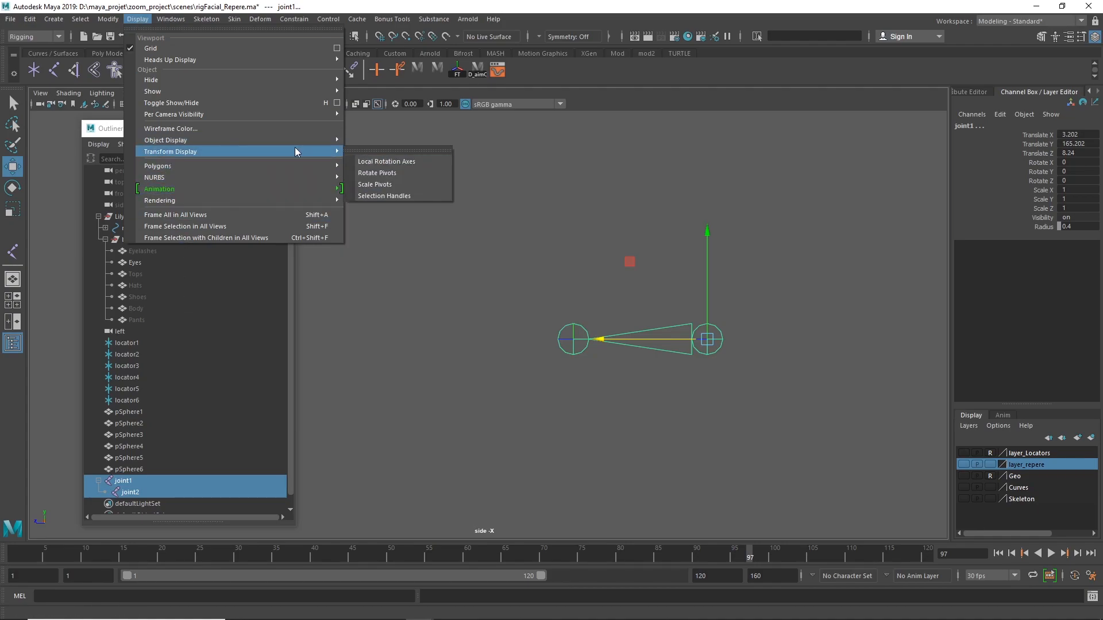
click(402, 164)
click(763, 363)
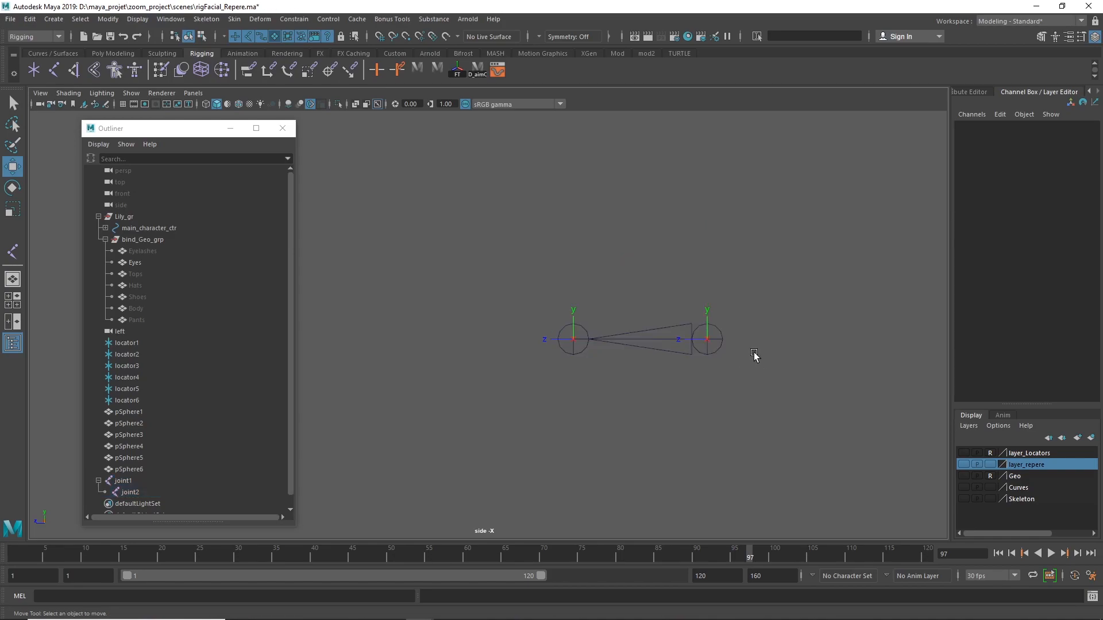
Examine the orientation of the two eye joints' local axes from several angles in the perspective view.
key(space)
key(space)
mouse_move(696, 303)
alt+right_down()
mouse_move(721, 314)
mouse_move(953, 305)
alt+right_up()
alt+middle_drag(863, 339, 660, 337)
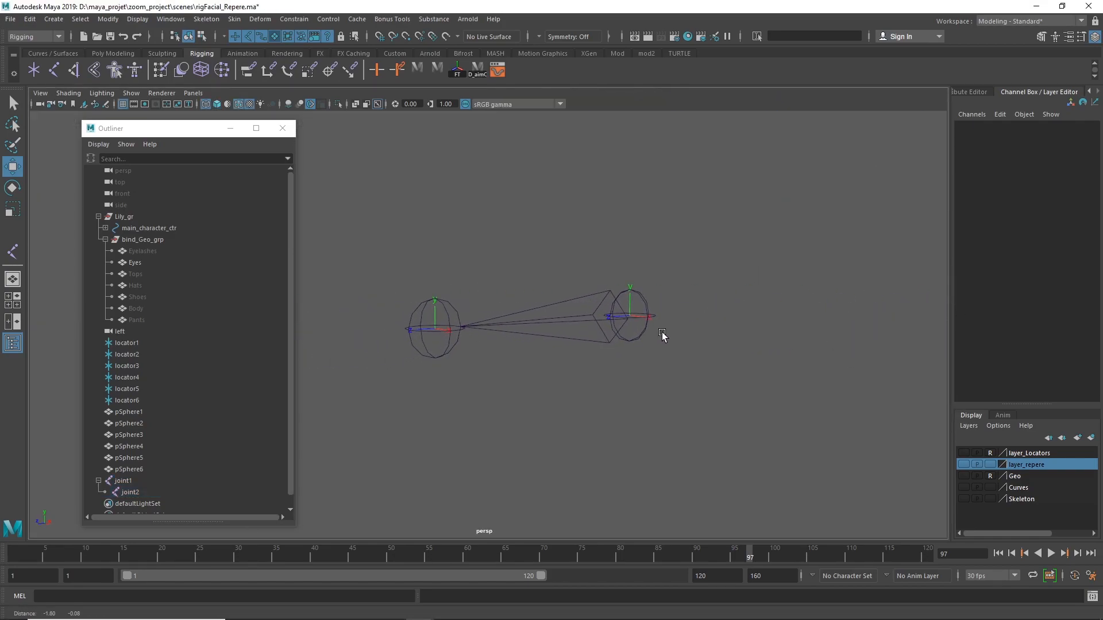
mouse_move(488, 396)
alt+mouse_down()
mouse_move(471, 397)
mouse_move(480, 418)
mouse_move(466, 391)
alt+mouse_up()
click(430, 321)
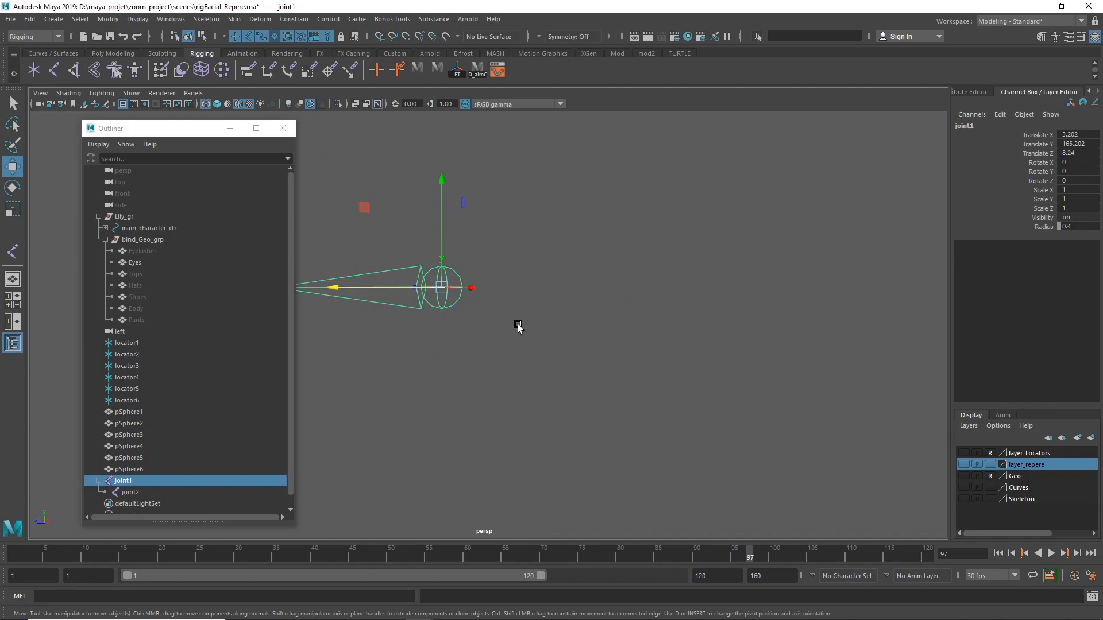
alt+drag(519, 327, 522, 327)
alt+drag(850, 395, 564, 414)
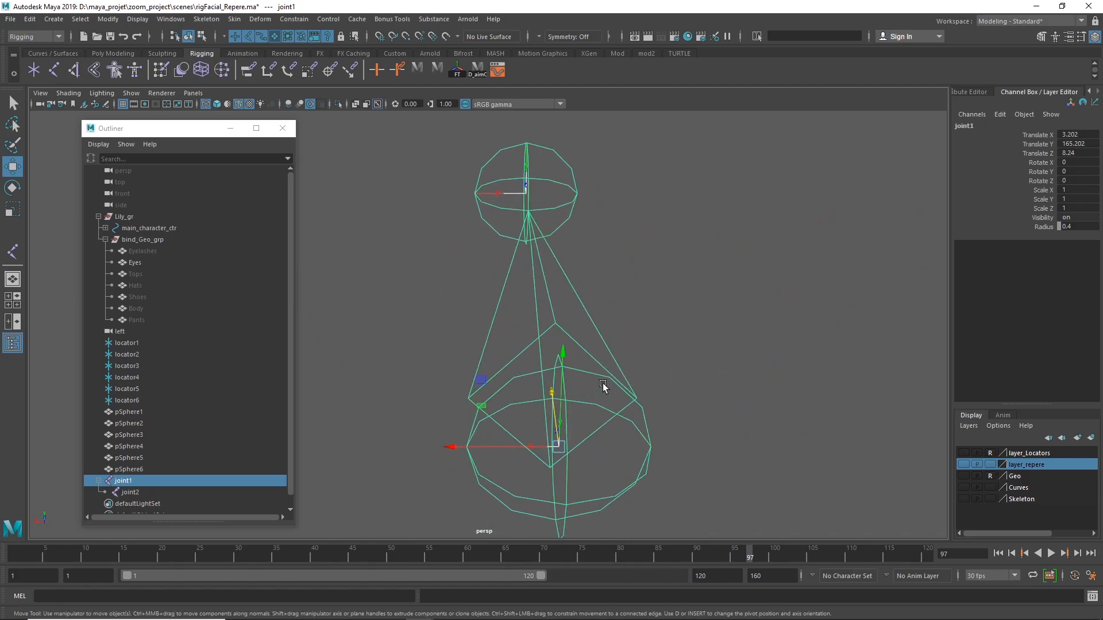
click(688, 306)
alt+drag(586, 339, 704, 325)
alt+right_drag(764, 332, 685, 342)
alt+drag(685, 344, 653, 394)
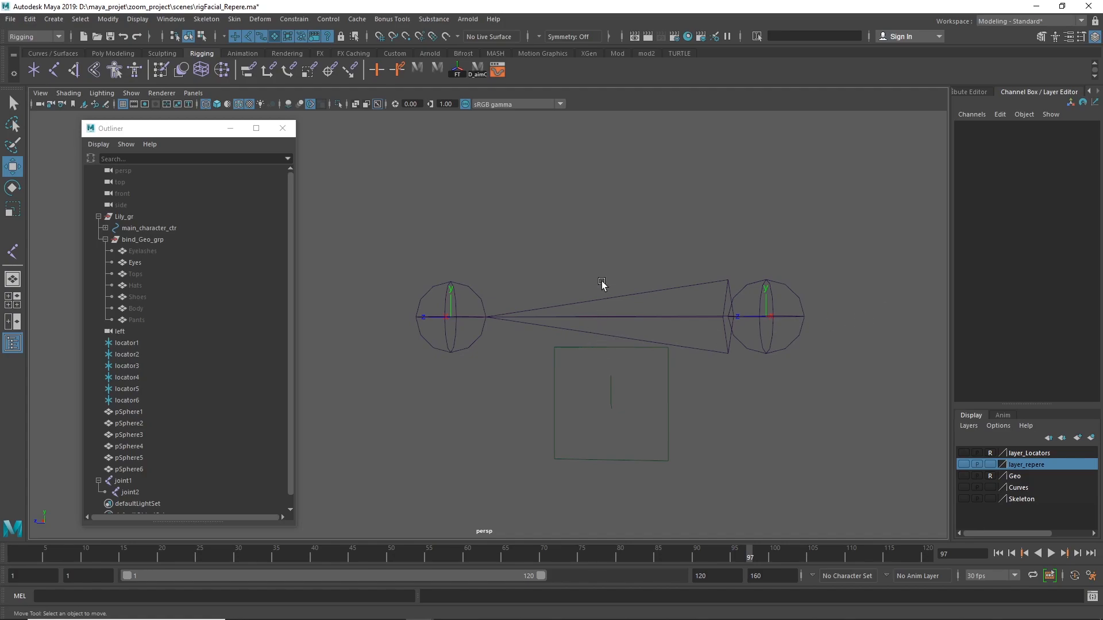
Rename the parent eye joint as aimEye_l_jend and copy that name.
drag(613, 284, 621, 318)
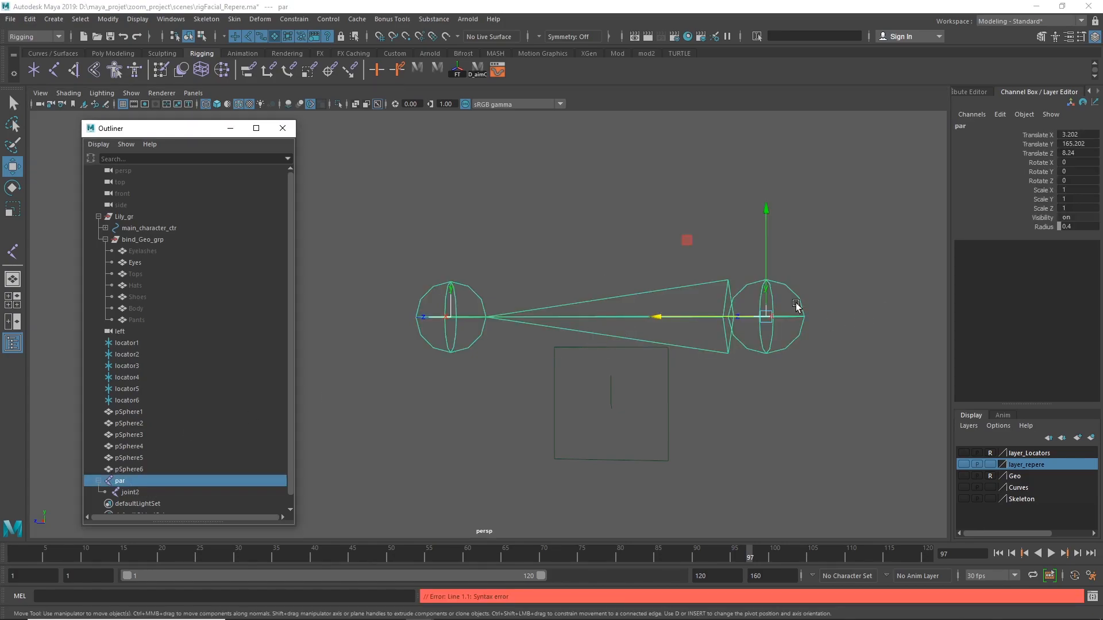
double_click(154, 483)
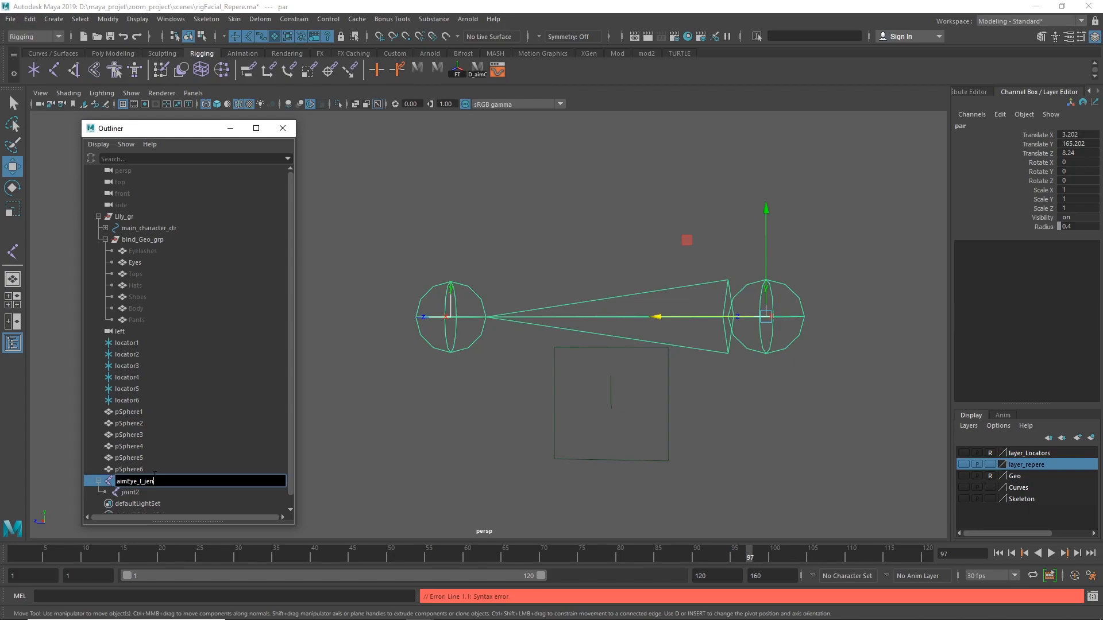
key(Return)
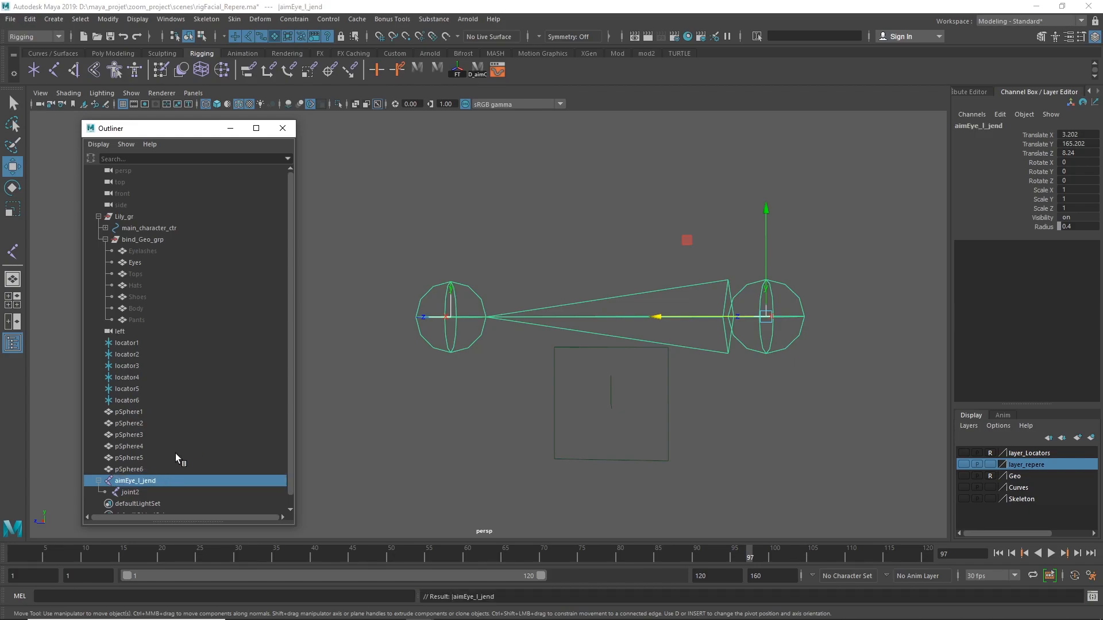
double_click(161, 478)
key(ctrl+c)
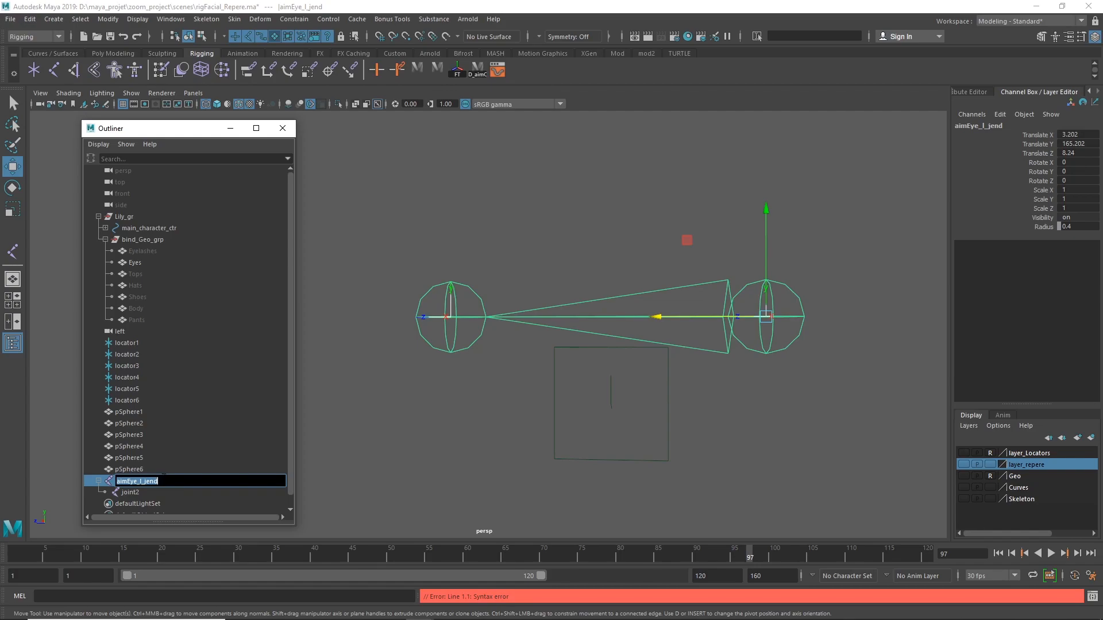
Rename the child joint2 as aimEye_l_jend using the copied name.
double_click(132, 493)
key(ctrl+v)
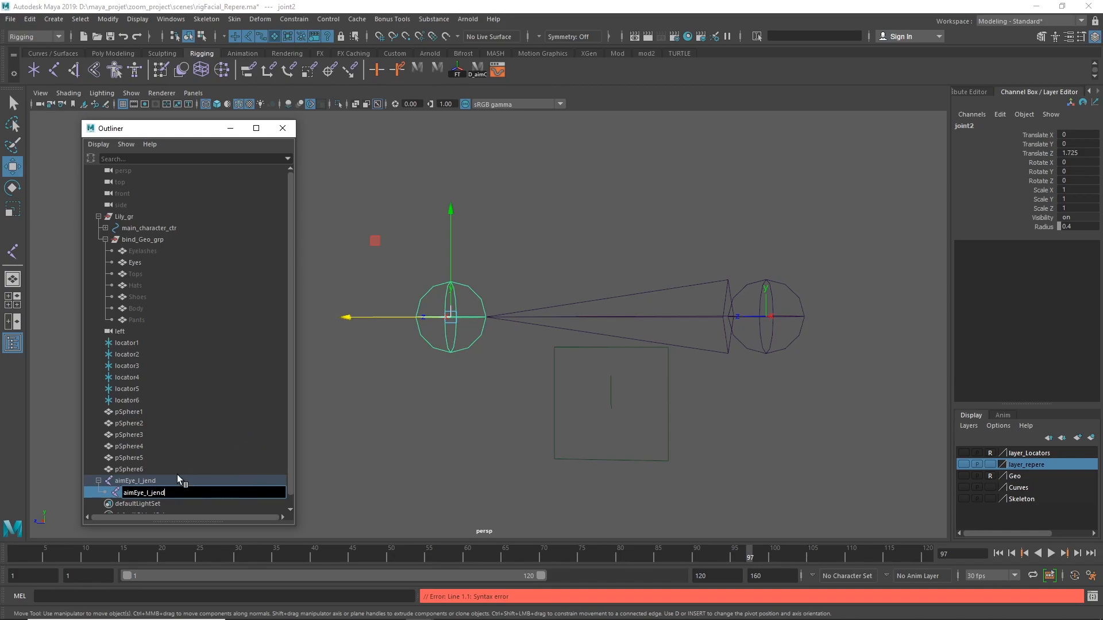
key(Return)
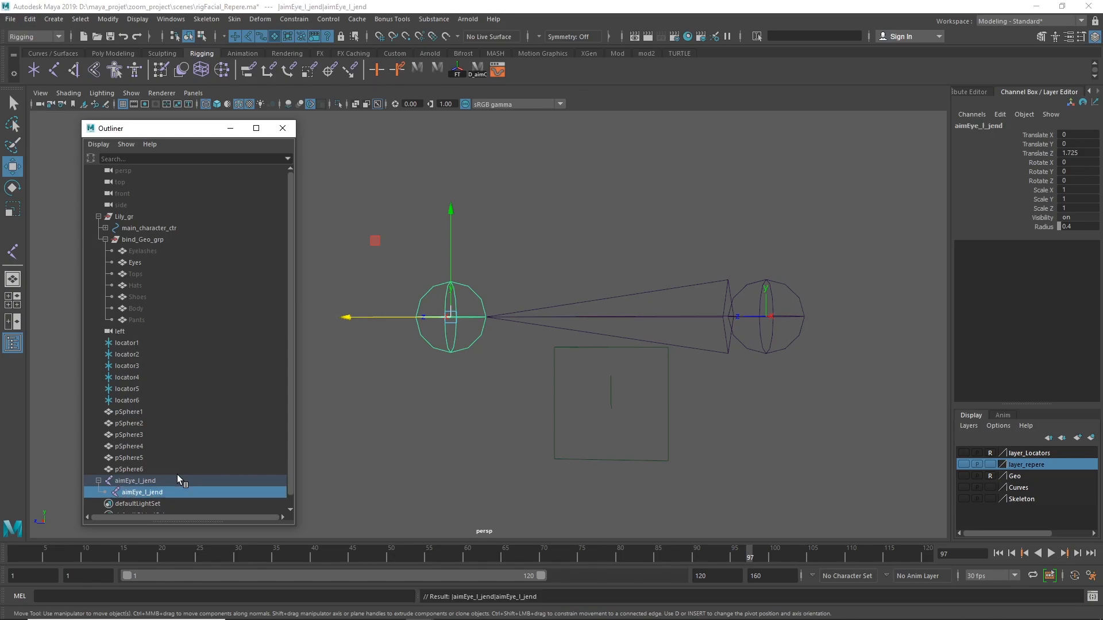
Rename the parent eye joint as aimEye_l_jnt and clear the selection.
double_click(141, 480)
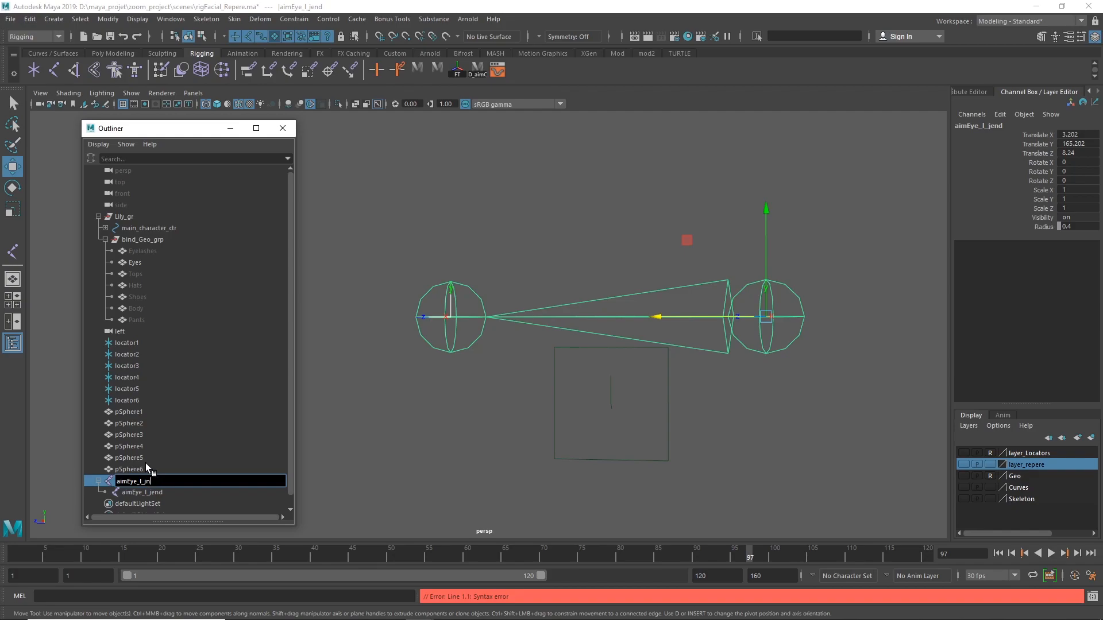
text(t)
key(Return)
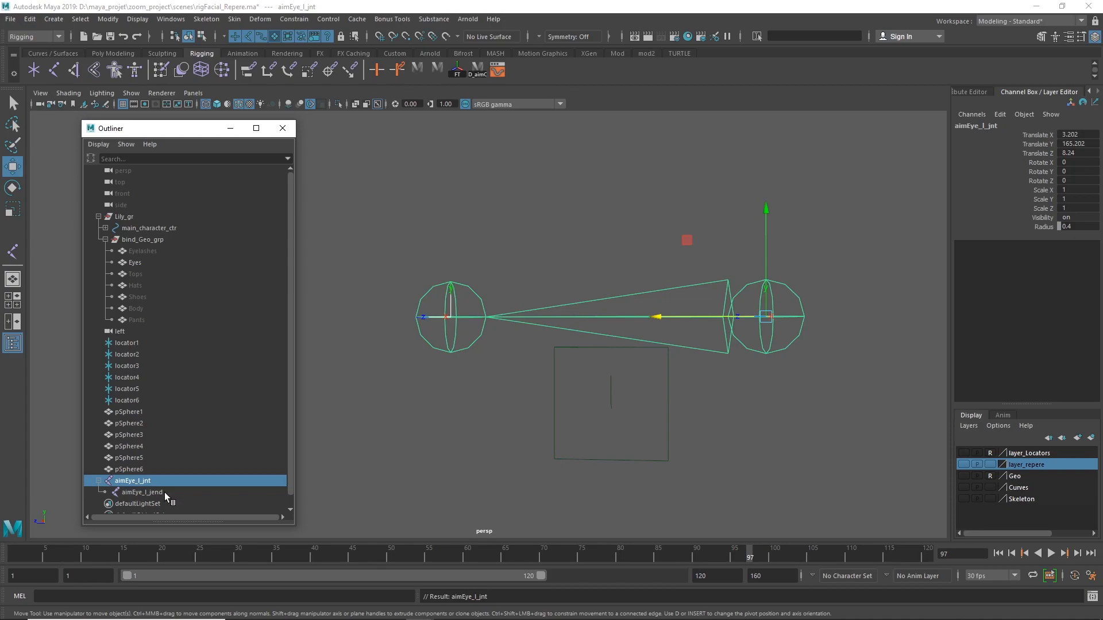
click(765, 406)
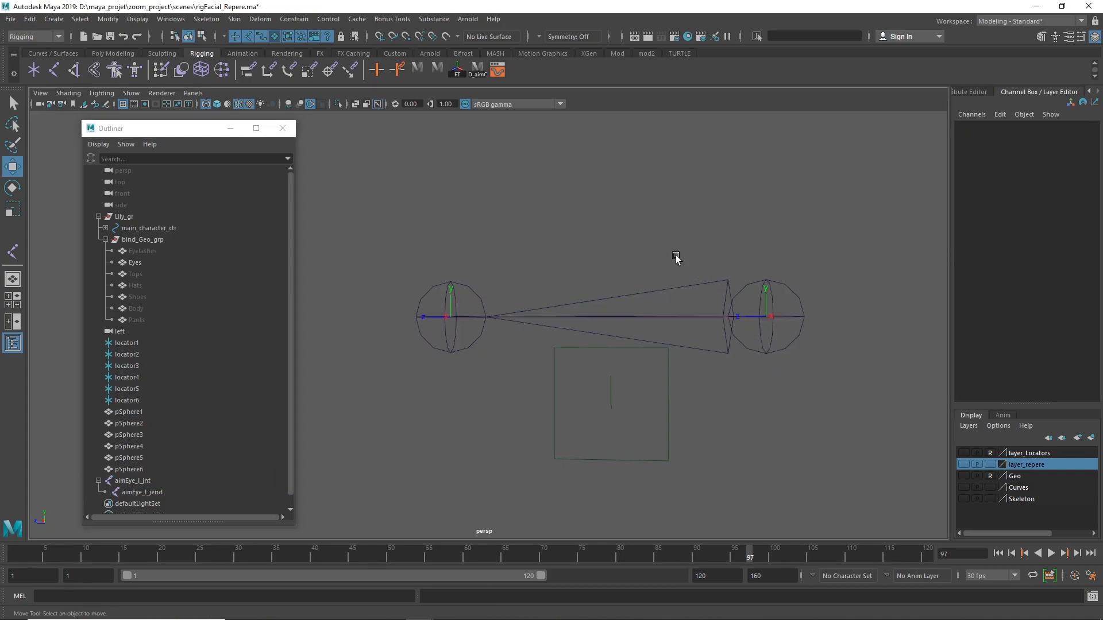
Select aimEye_l_jnt and make the Geo layer visible, showing all four views.
click(676, 341)
alt+drag(793, 397, 508, 332)
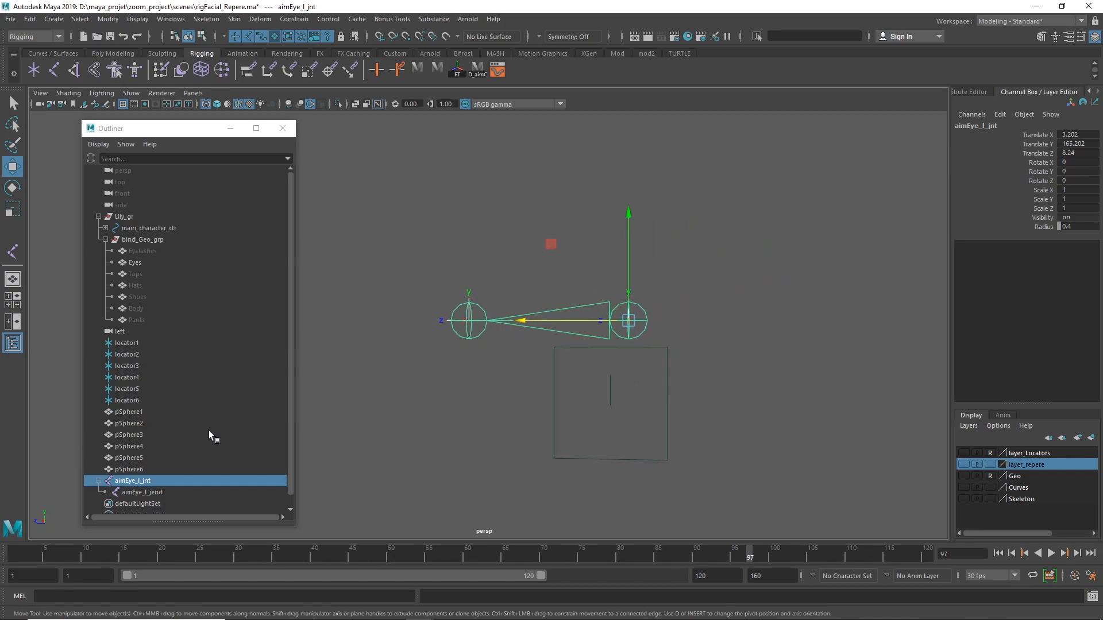
click(964, 476)
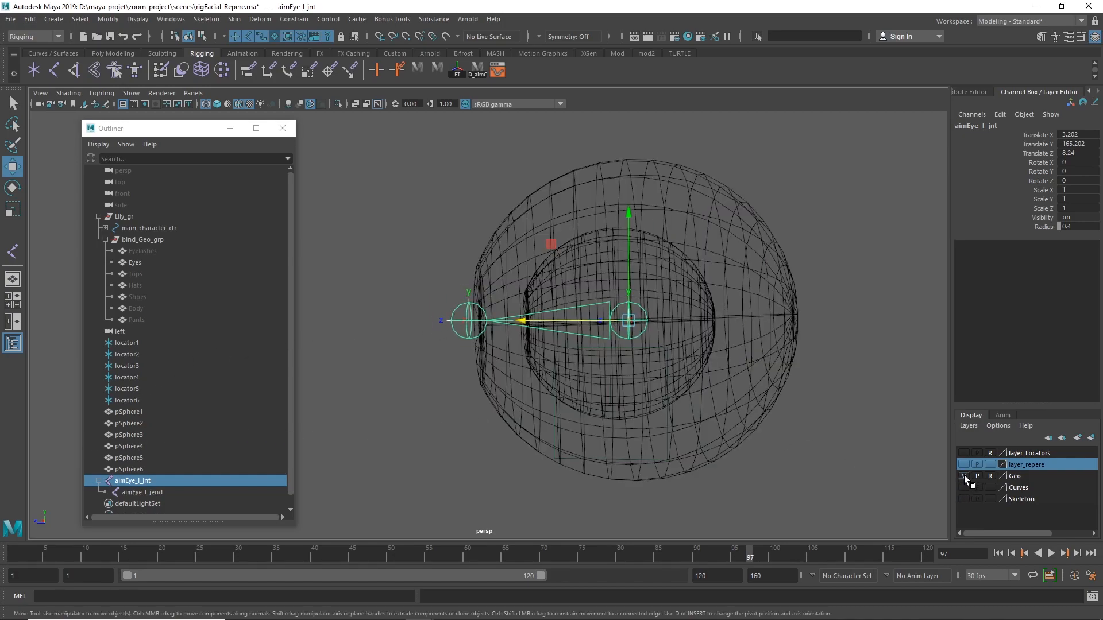
scroll(739, 431, down, 5)
key(space)
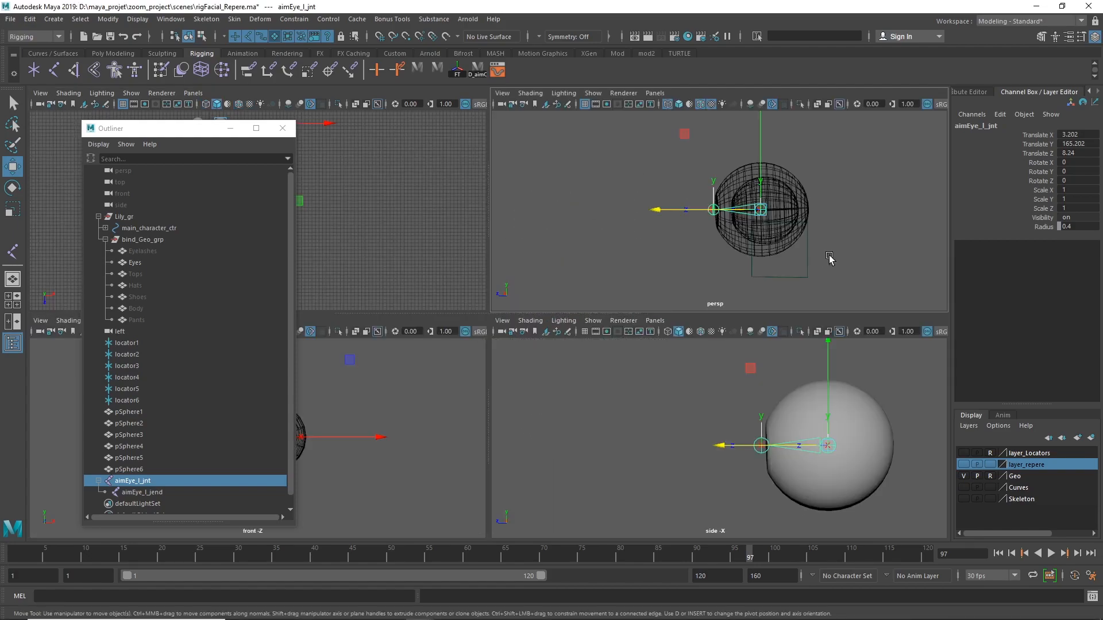
Unhide the Body mesh in bind_Geo_grp.
click(146, 251)
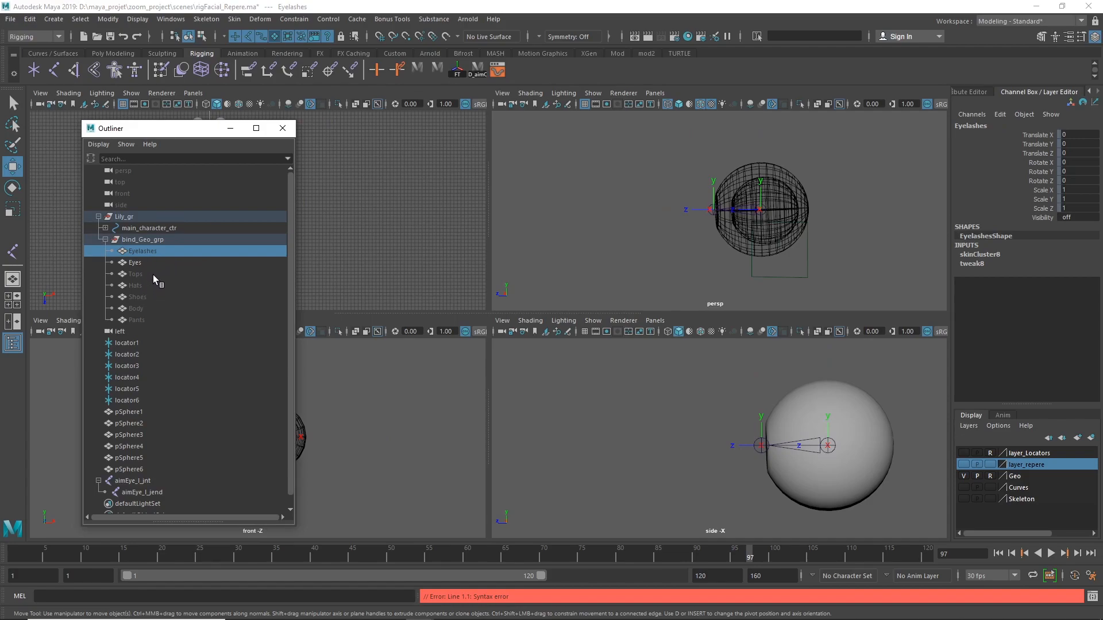
click(147, 308)
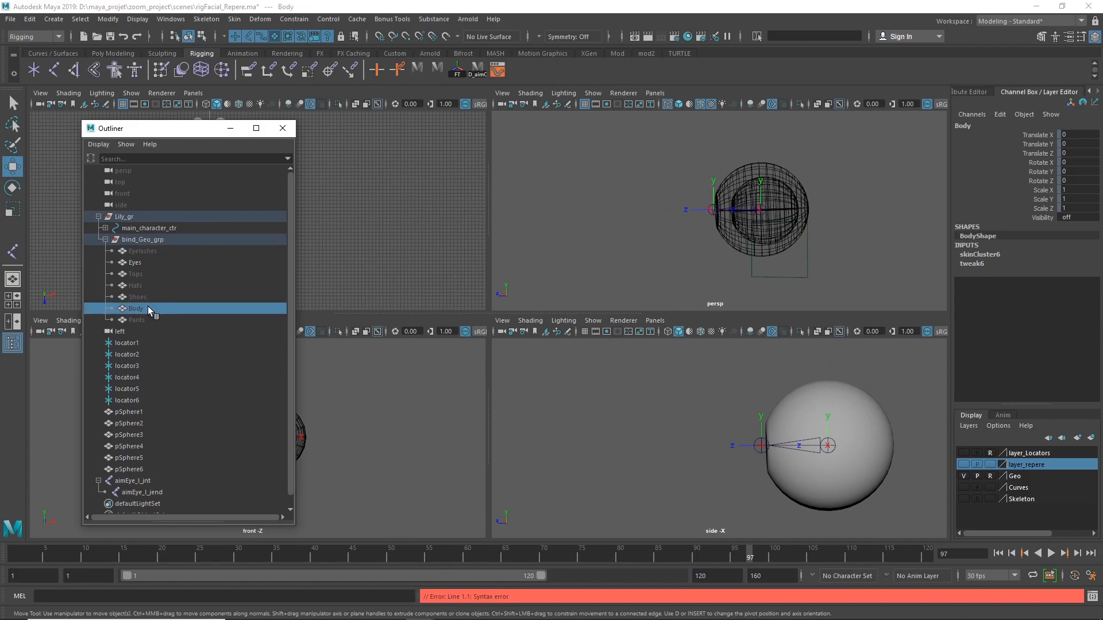
key(h)
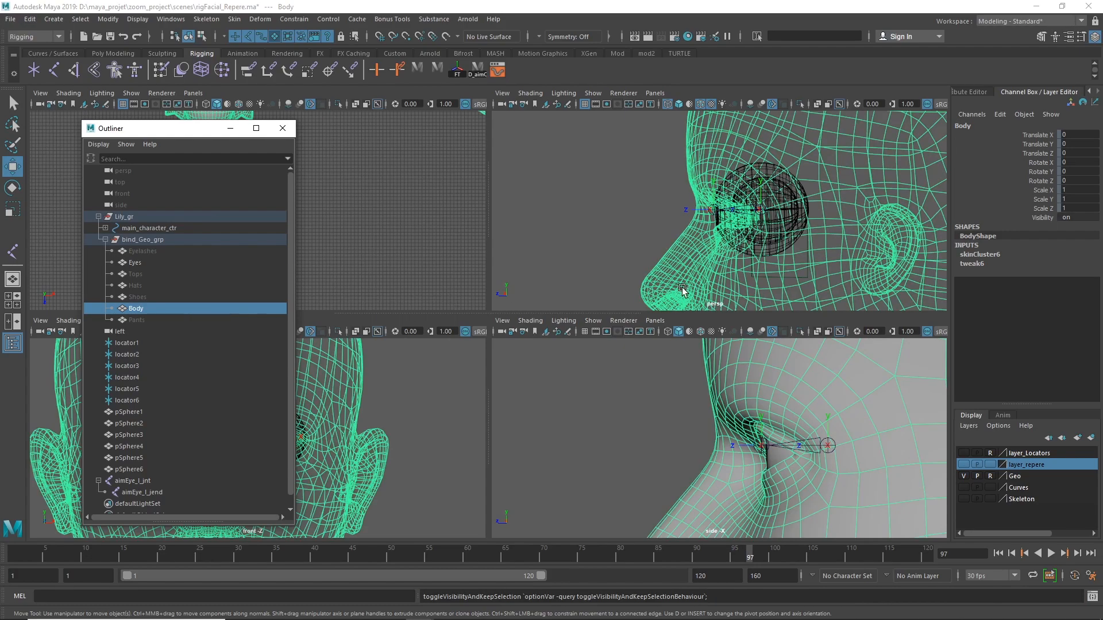
Clear the selection and examine the left eye's joint chain against the eyelids in the side and shaded perspective views.
click(635, 421)
key(space)
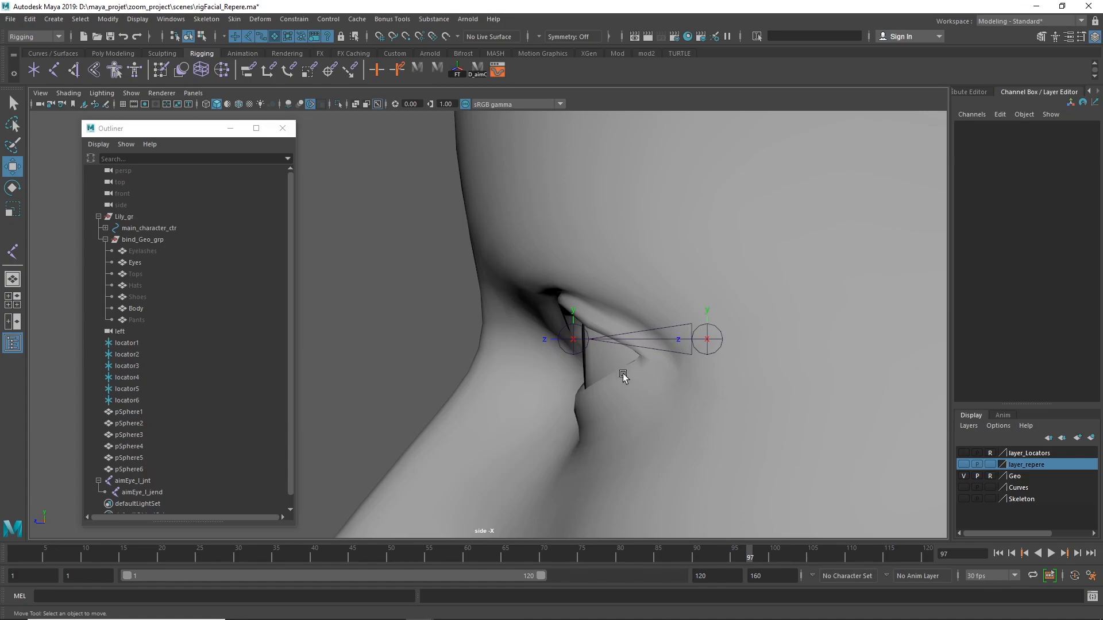
alt+drag(412, 395, 444, 387)
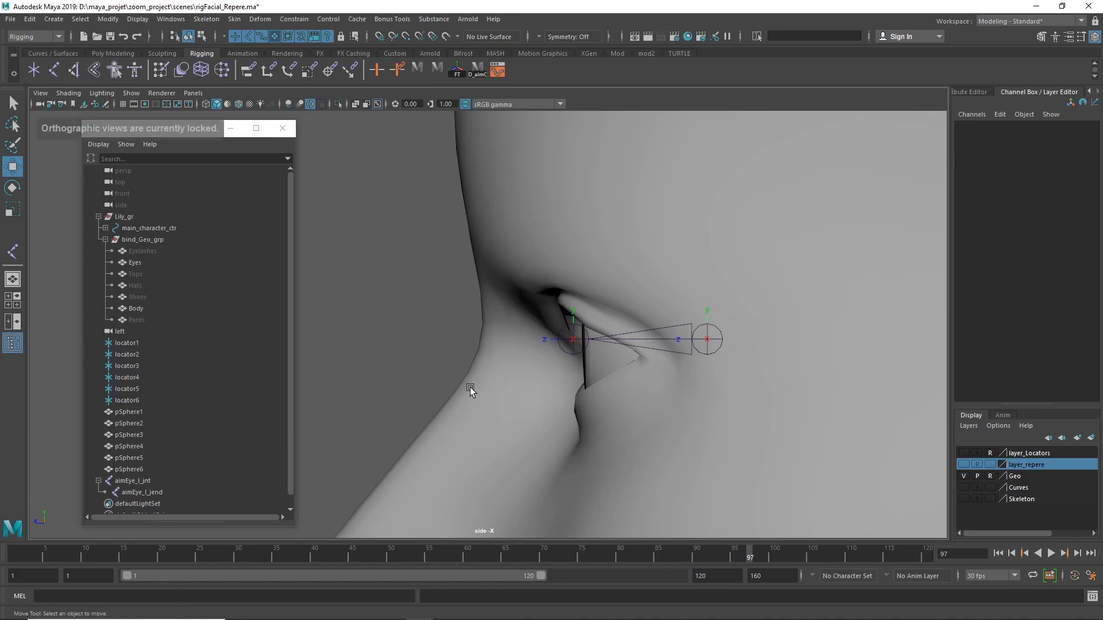
key(space)
key(space)
alt+right_drag(606, 309, 231, 304)
alt+drag(230, 303, 535, 311)
alt+right_drag(517, 310, 913, 339)
alt+drag(804, 313, 661, 309)
alt+right_drag(661, 309, 911, 319)
alt+drag(909, 319, 801, 325)
key(5)
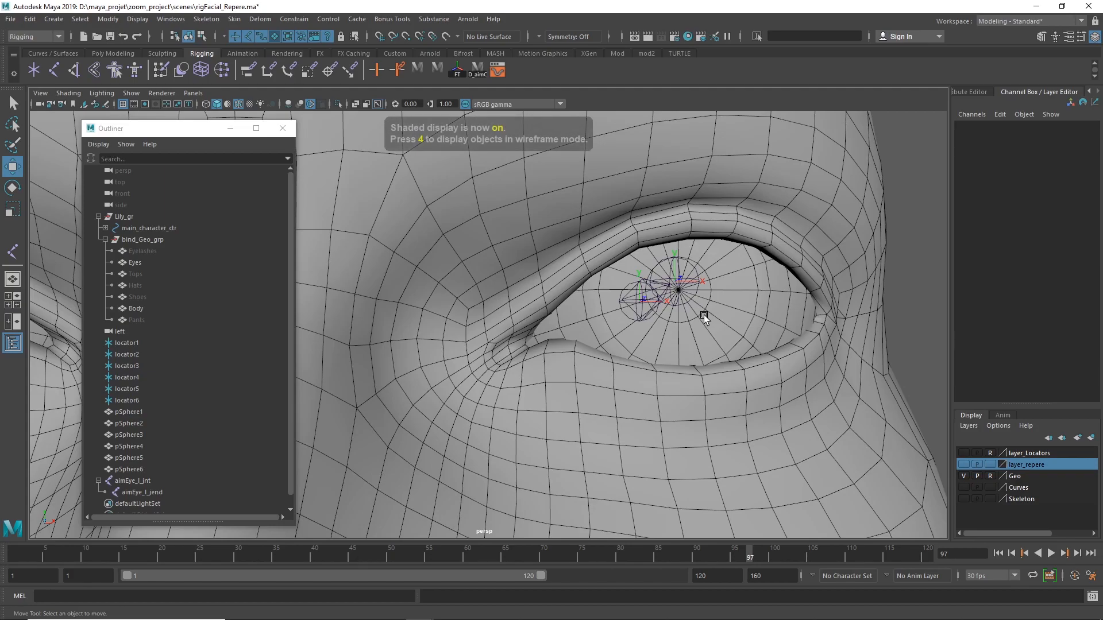
alt+drag(704, 315, 535, 346)
alt+right_drag(536, 346, 656, 340)
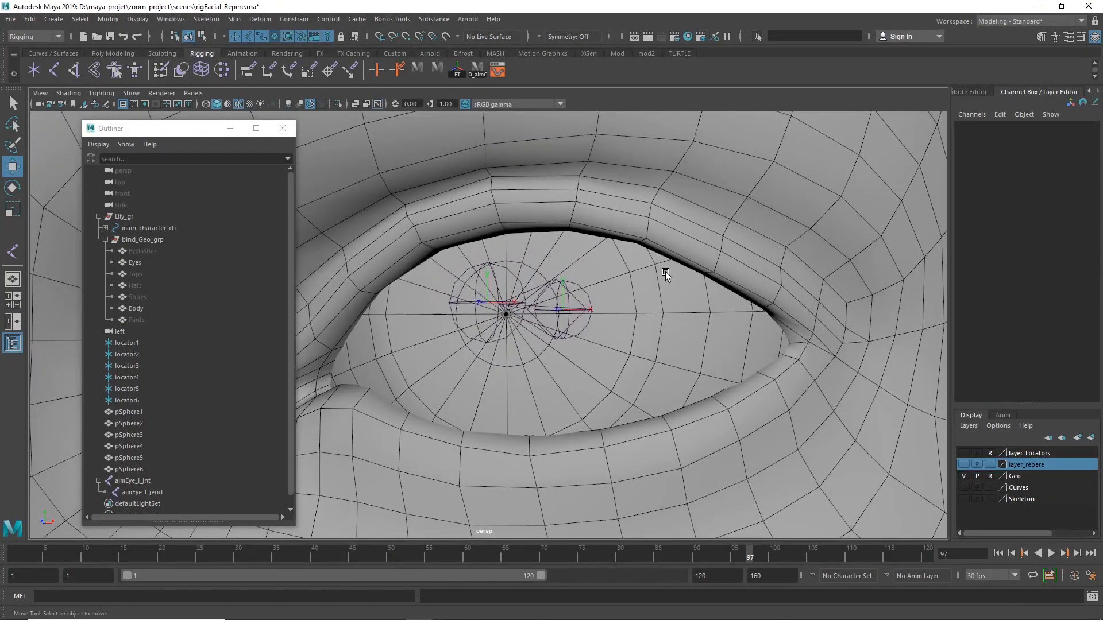
Make layer_repere visible and hide the Eyes mesh, framing the marker spheres around the left eyelids.
click(963, 464)
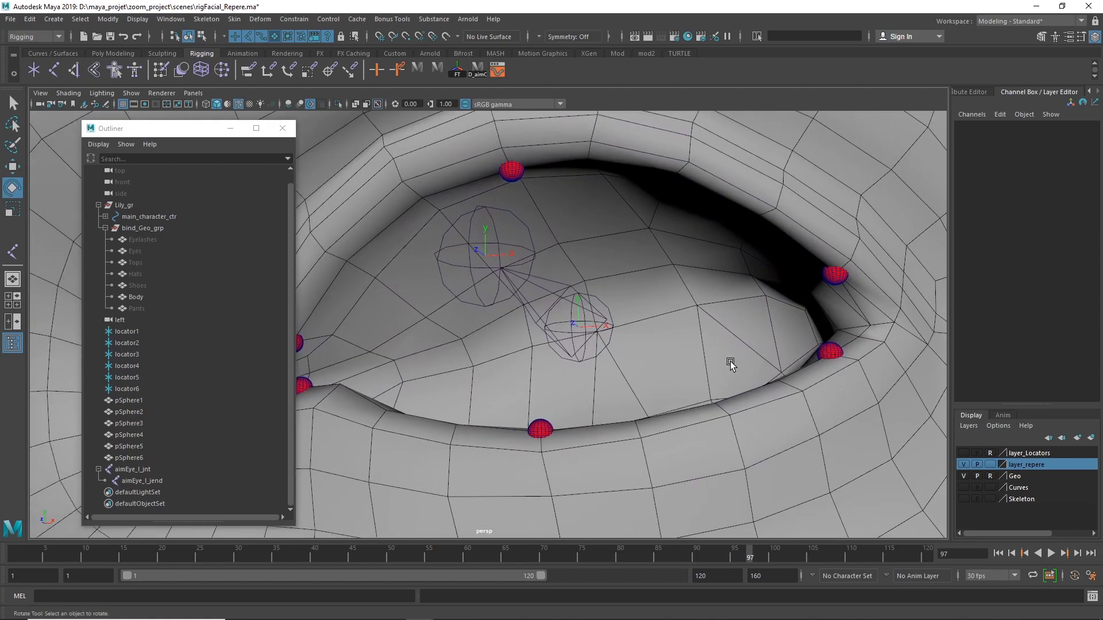
alt+middle_drag(730, 361, 582, 377)
alt+right_drag(583, 377, 783, 329)
alt+drag(784, 328, 828, 353)
alt+right_drag(812, 363, 777, 373)
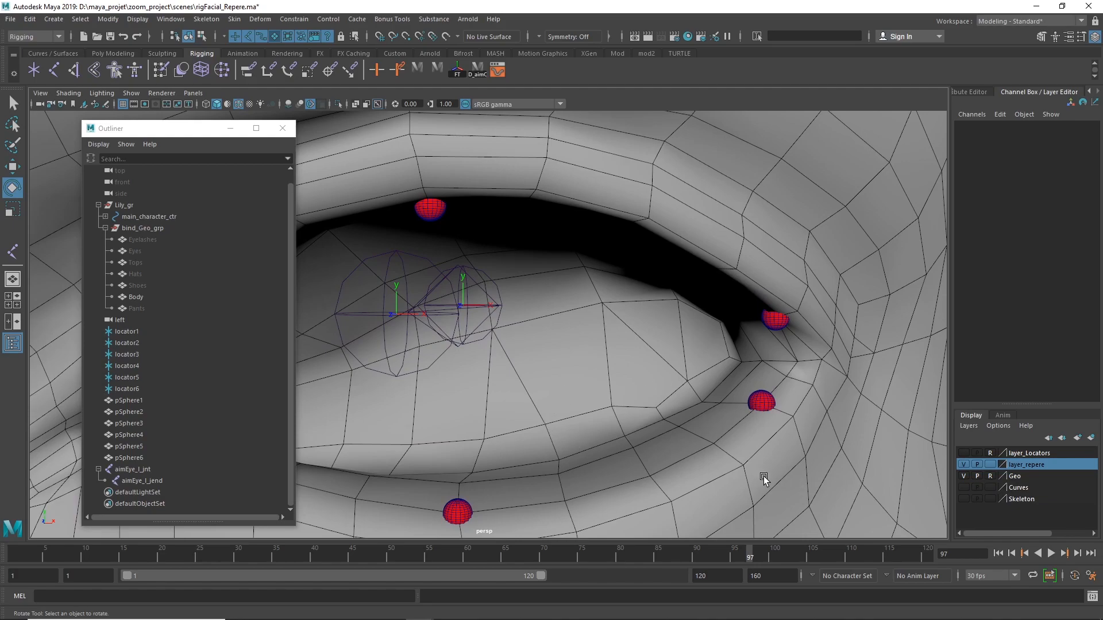
Make the Geo layer selectable and select the lower eyelid's edge loop on the Body mesh.
click(989, 476)
click(742, 459)
right_click(742, 457)
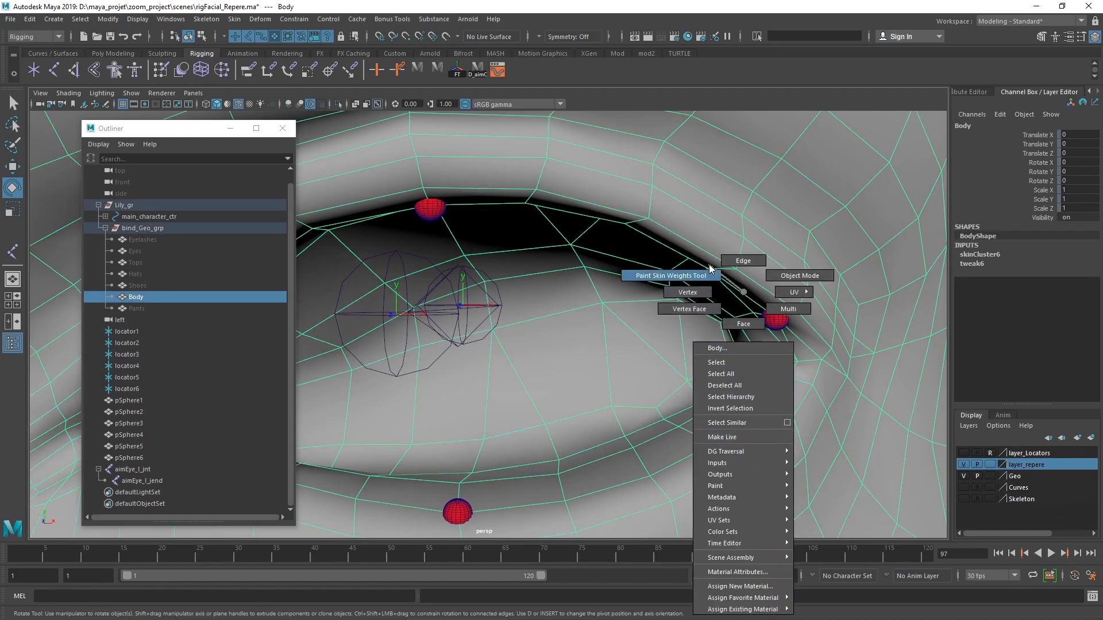
click(743, 260)
click(730, 432)
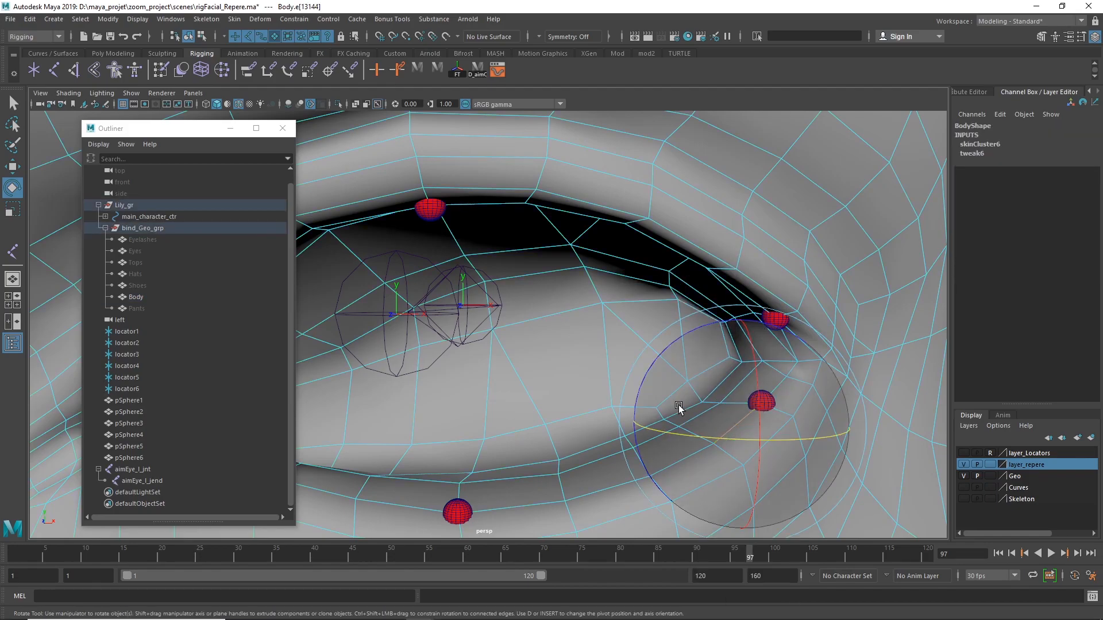
double_click(679, 407)
scroll(677, 407, down, 5)
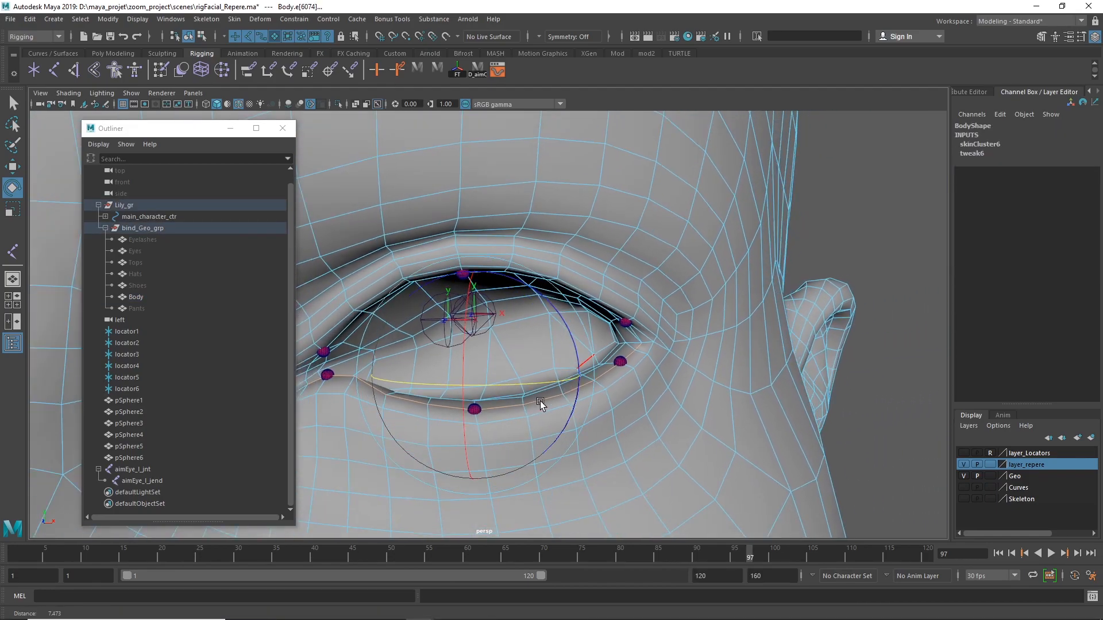
Examine the selected lower eyelid edge loop and its marker spheres in the shaded front view, including the outer eye corner.
key(space)
key(space)
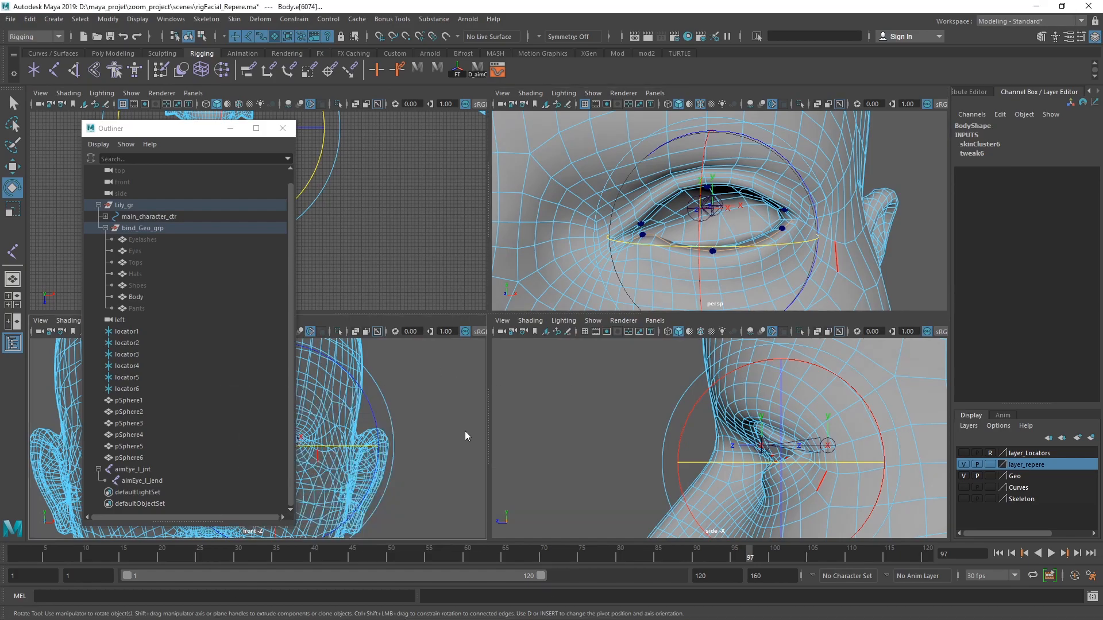
key(5)
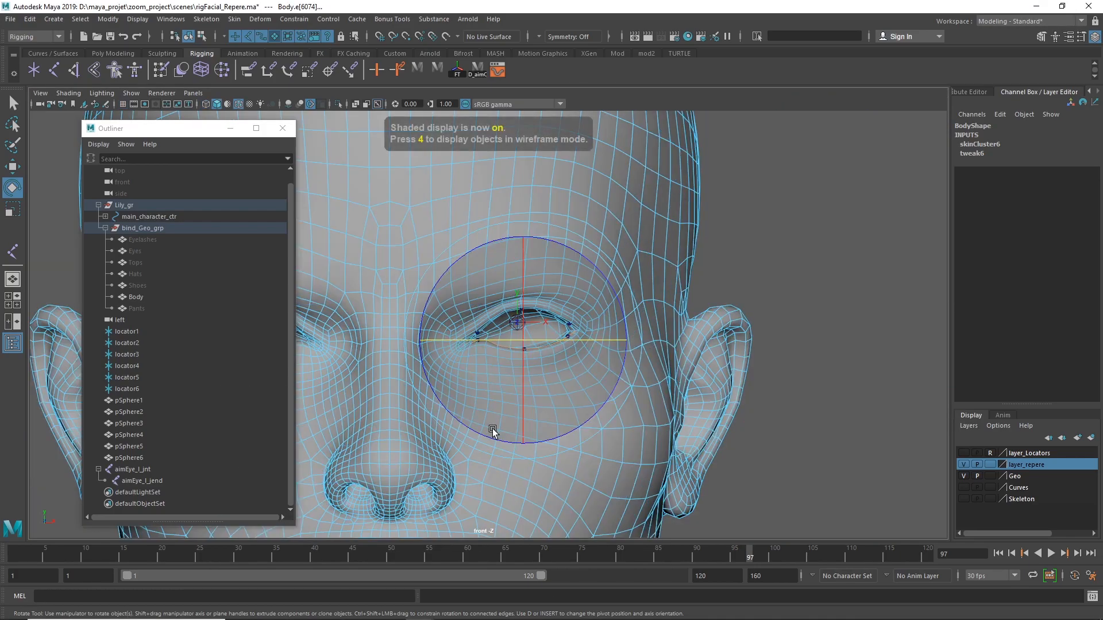
alt+right_drag(652, 300, 954, 287)
key(w)
alt+right_drag(552, 344, 765, 330)
alt+middle_drag(765, 331, 730, 301)
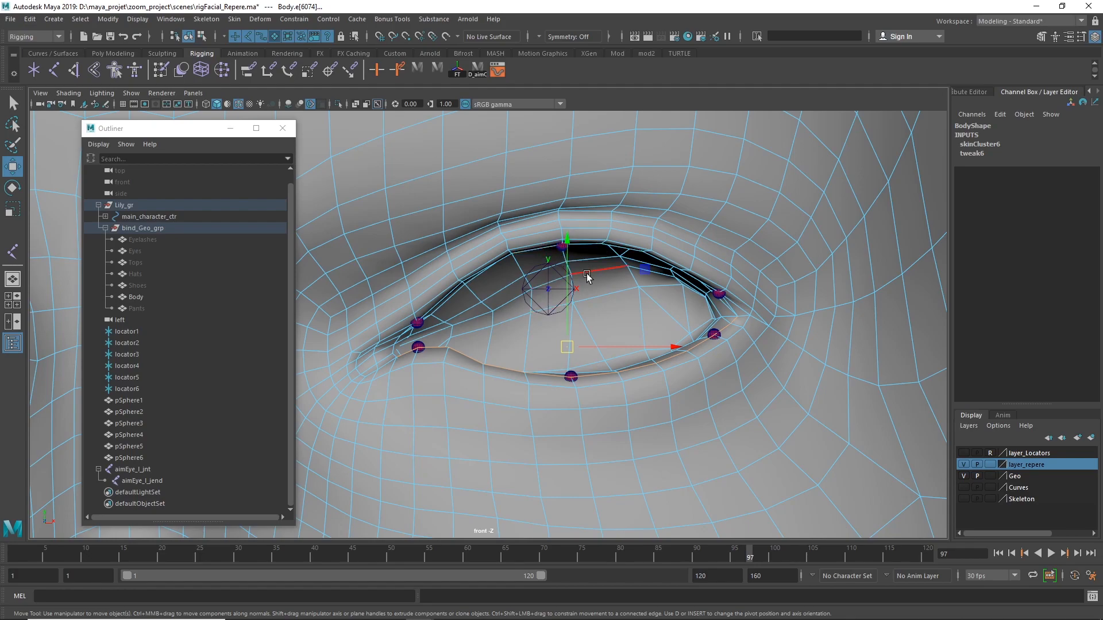
alt+right_drag(725, 347, 870, 336)
alt+middle_drag(869, 336, 533, 378)
scroll(746, 376, up, 3)
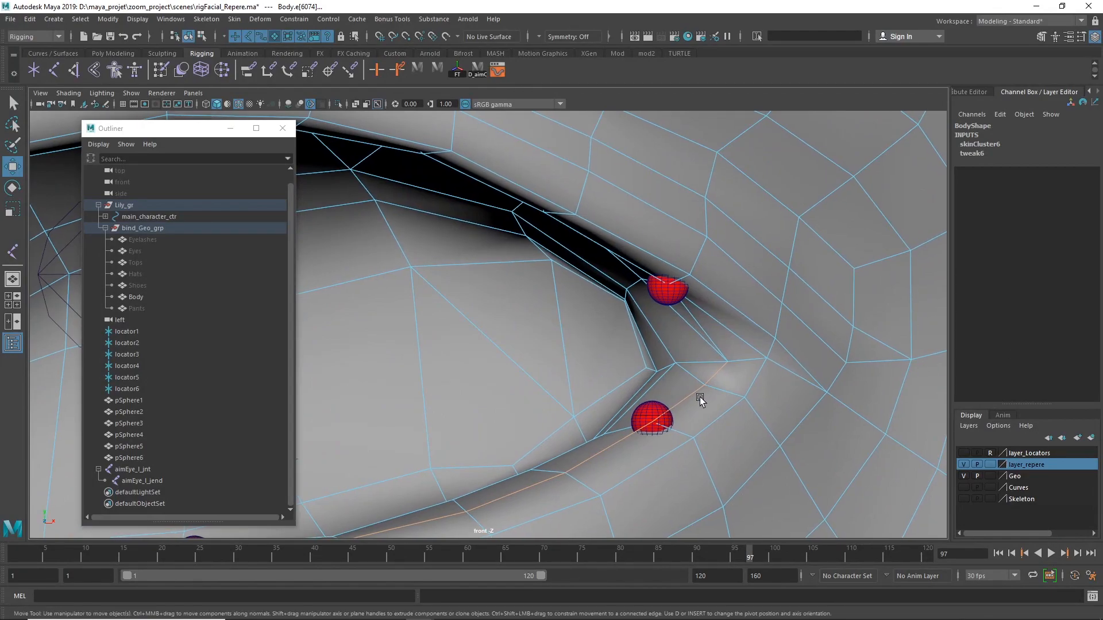
click(664, 362)
scroll(581, 374, down, 5)
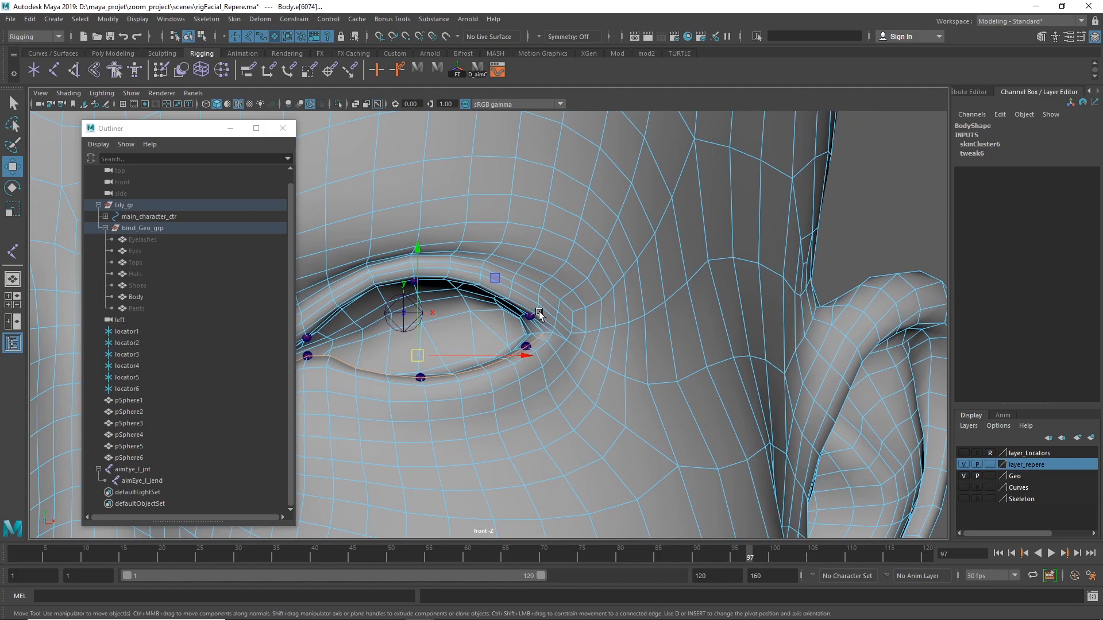
Select the upper eyelid's edge loop on the Body mesh in the front view.
alt+middle_drag(611, 351, 897, 315)
alt+right_drag(589, 387, 1035, 340)
alt+middle_drag(785, 255, 556, 426)
alt+drag(555, 426, 586, 315)
click(745, 295)
key(ctrl+z)
alt+right_drag(544, 288, 551, 493)
scroll(649, 436, down, 1)
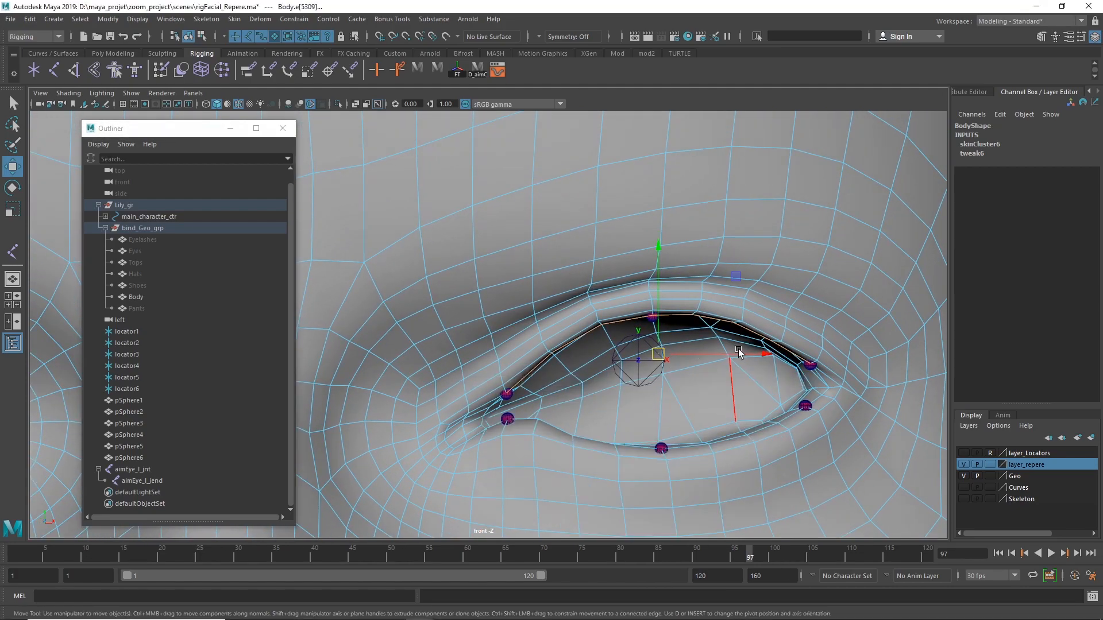
Examine the upper eyelid edge loop, its marker spheres and the eye joints from several angles in the perspective view.
key(space)
key(space)
alt+drag(725, 288, 669, 261)
alt+right_drag(670, 260, 704, 271)
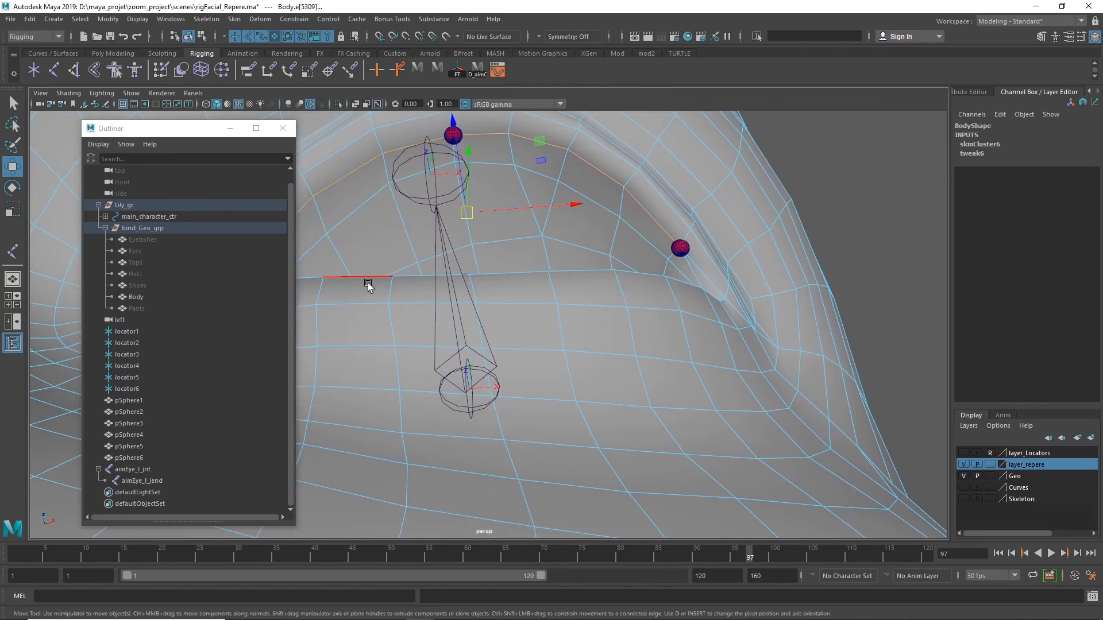
scroll(650, 315, down, 7)
alt+drag(649, 315, 421, 387)
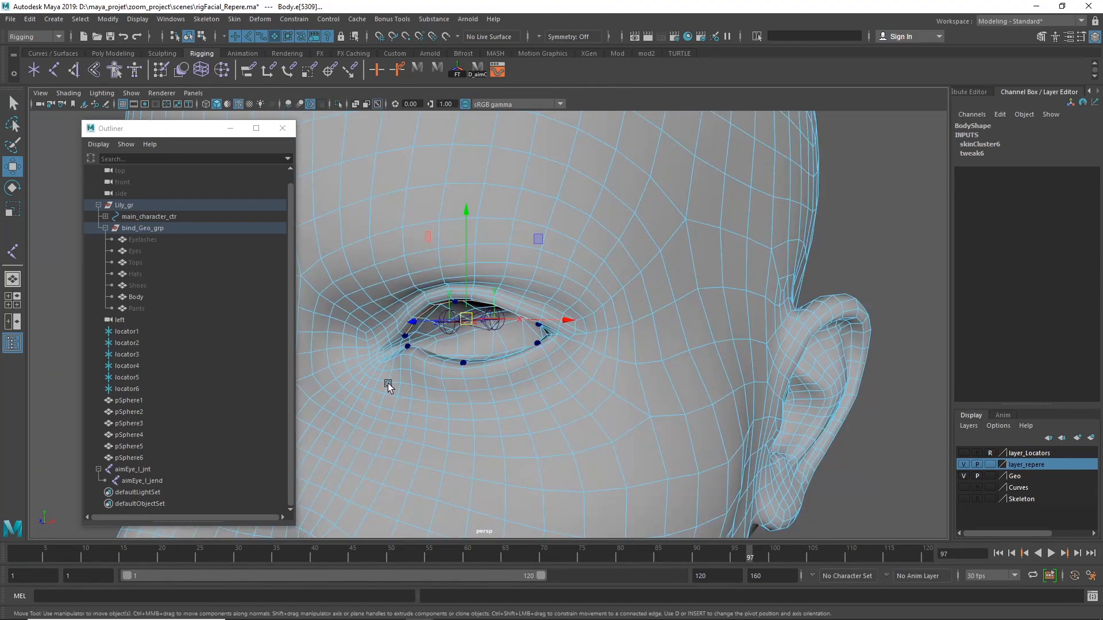
alt+right_drag(421, 387, 795, 373)
alt+drag(621, 415, 728, 391)
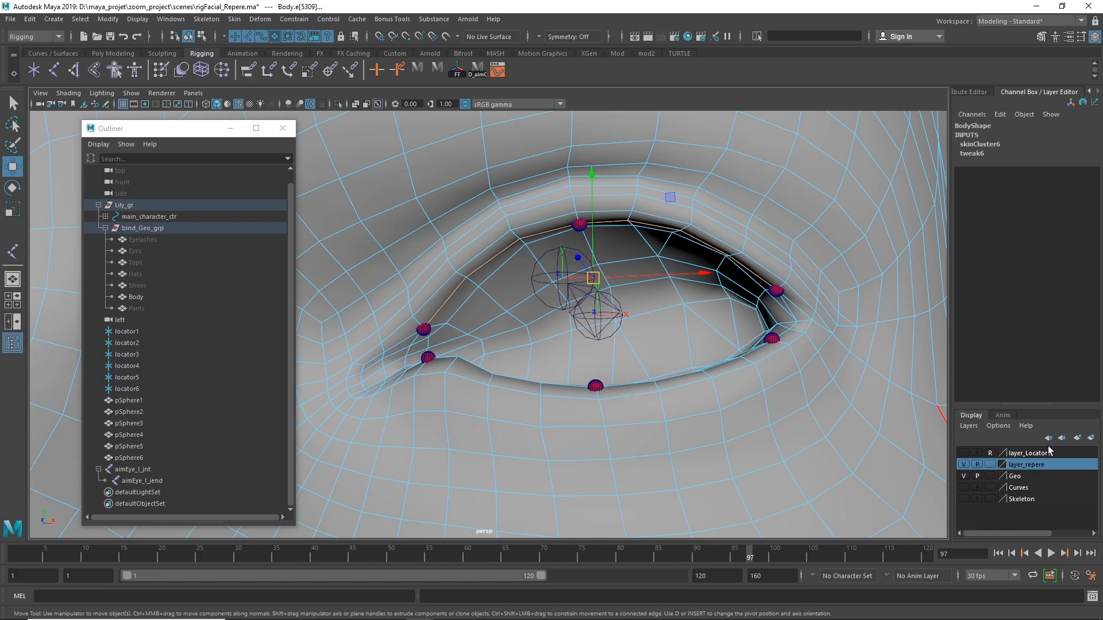
Hide layer_repere and make layer_Locators visible around the left eye.
click(962, 465)
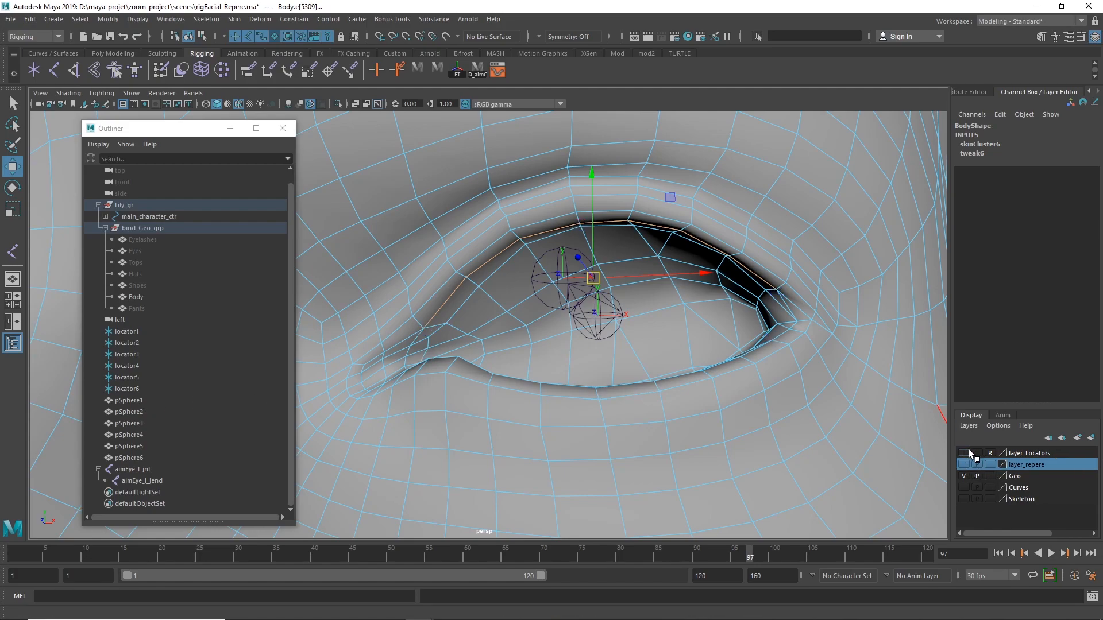
click(969, 449)
alt+right_drag(574, 436, 103, 395)
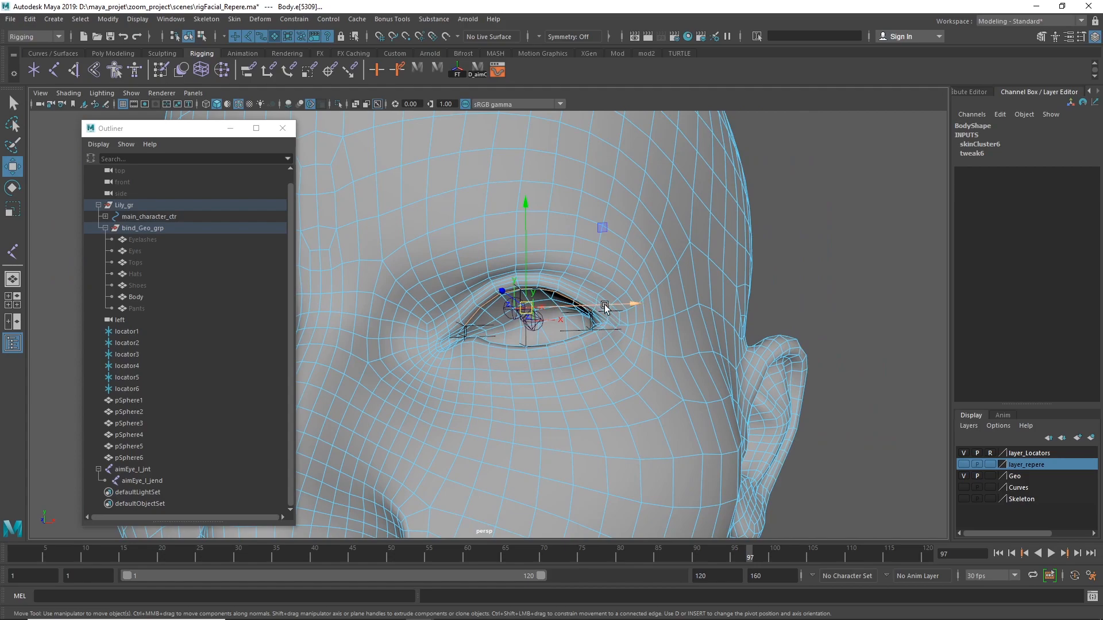
Duplicate aimEye_l_jnt, rotate the copy to about 38.5 degrees in Y, and clear the selection.
click(139, 469)
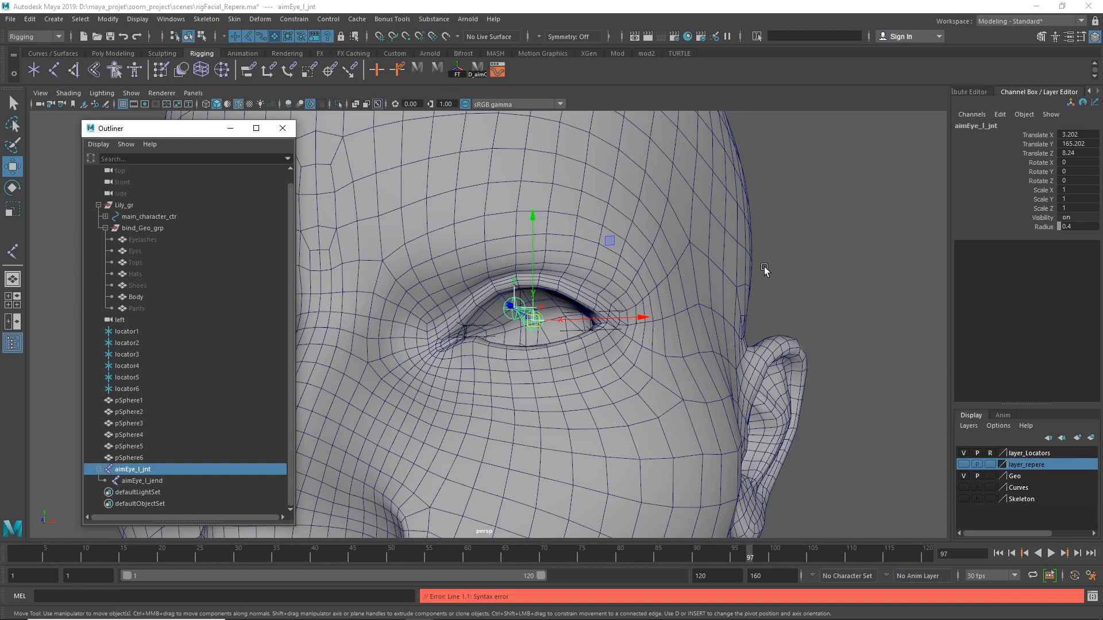
key(ctrl+d)
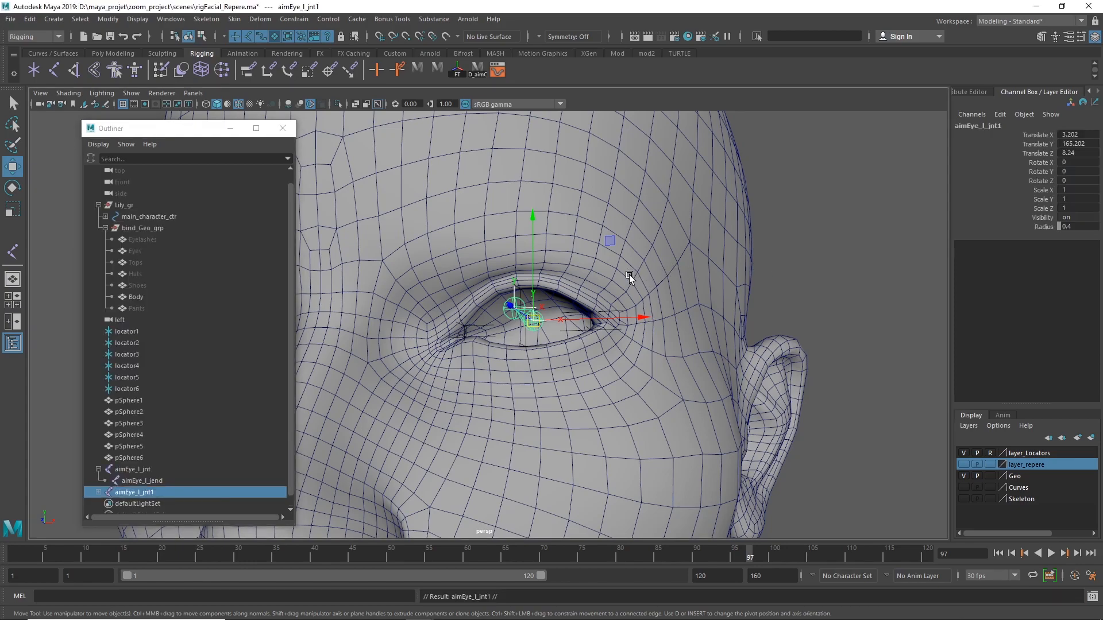
key(e)
drag(583, 312, 615, 300)
alt+right_drag(615, 301, 787, 301)
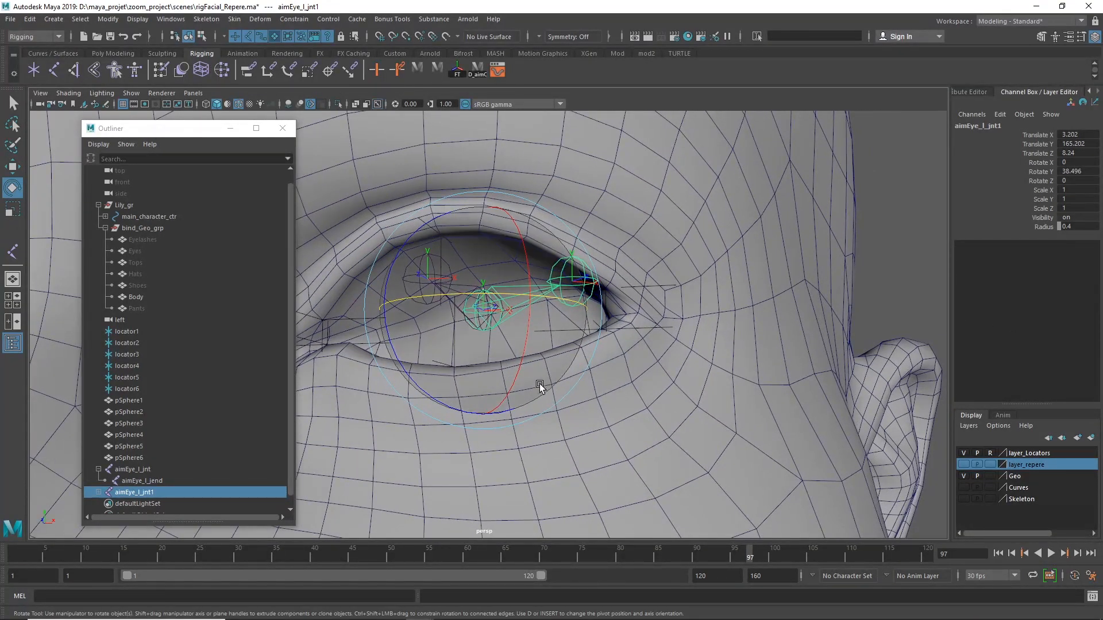
click(888, 244)
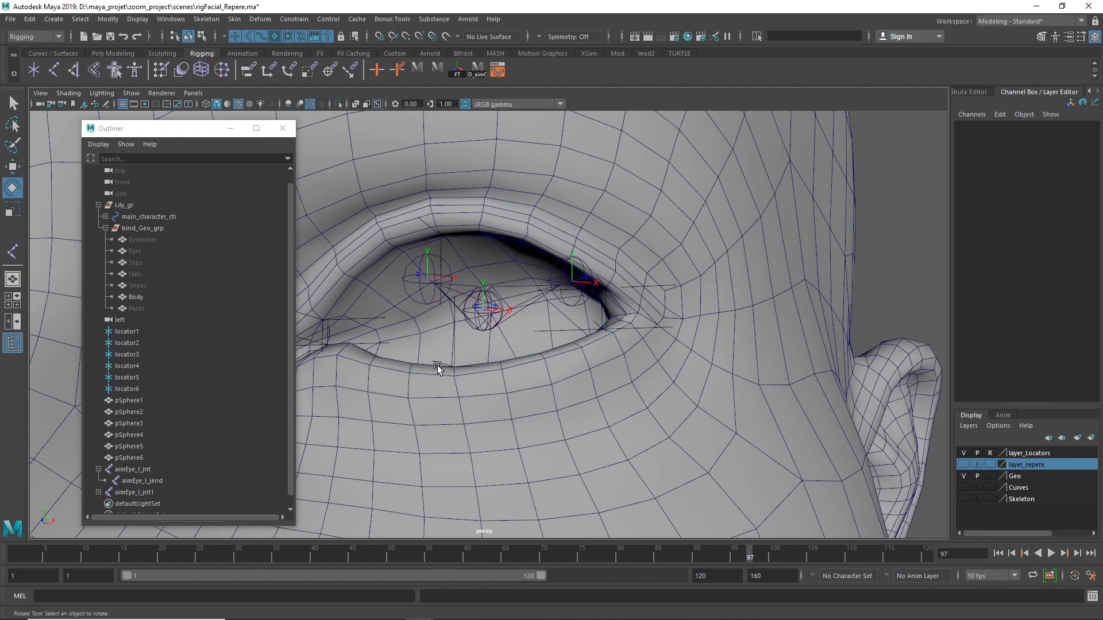
Set the Geo layer to reference so the Body mesh cannot be picked with the locators, and clear the selection.
click(435, 365)
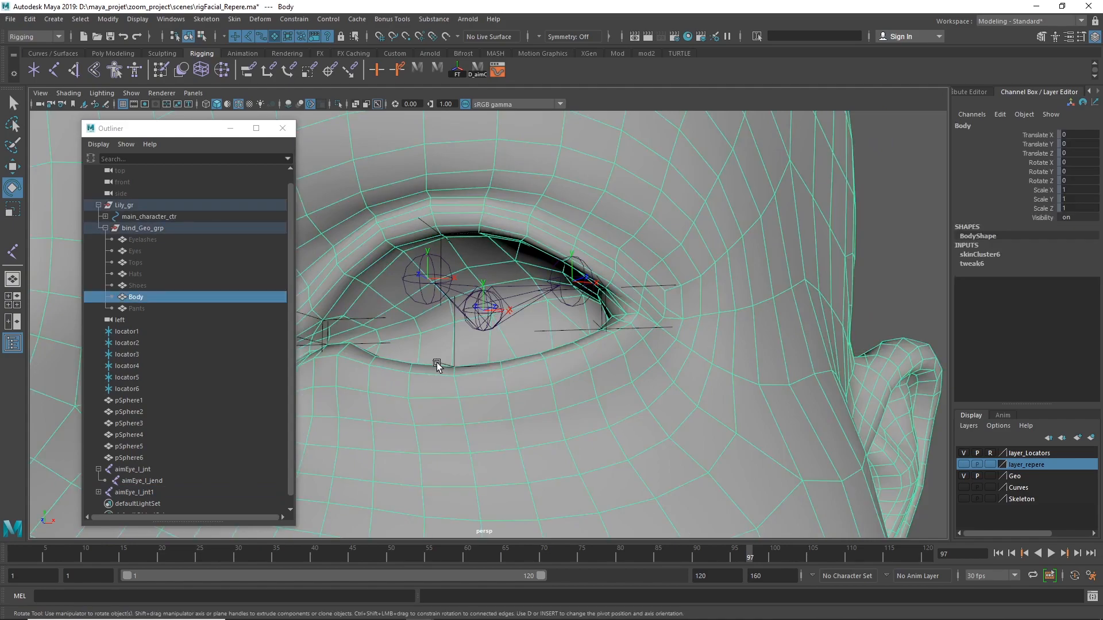
drag(436, 357, 447, 376)
click(446, 378)
key(w)
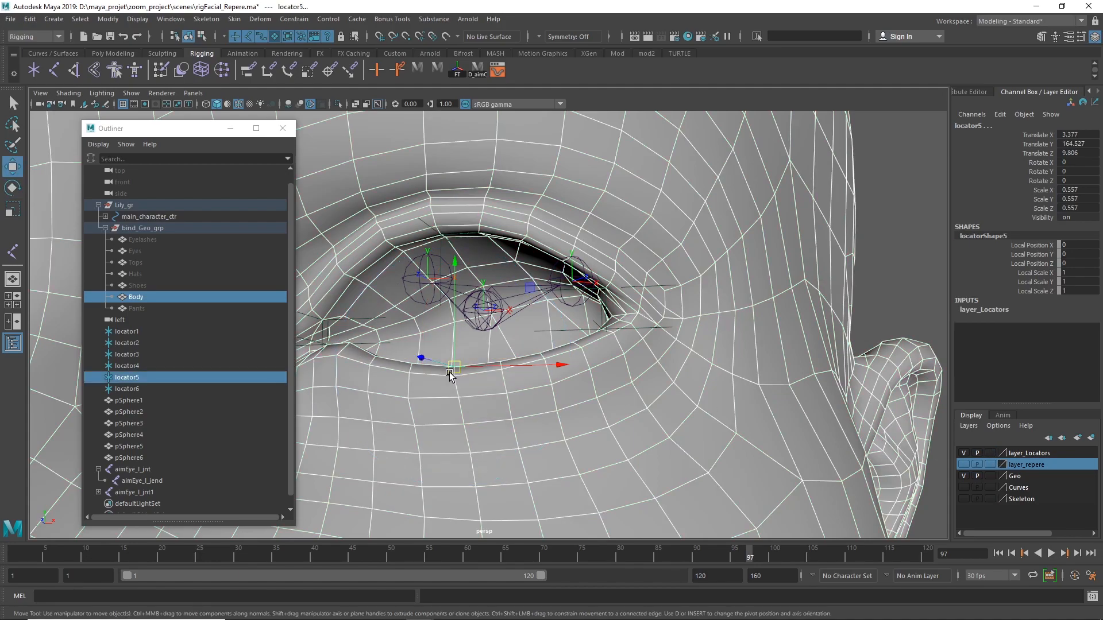
click(991, 475)
click(990, 475)
click(878, 242)
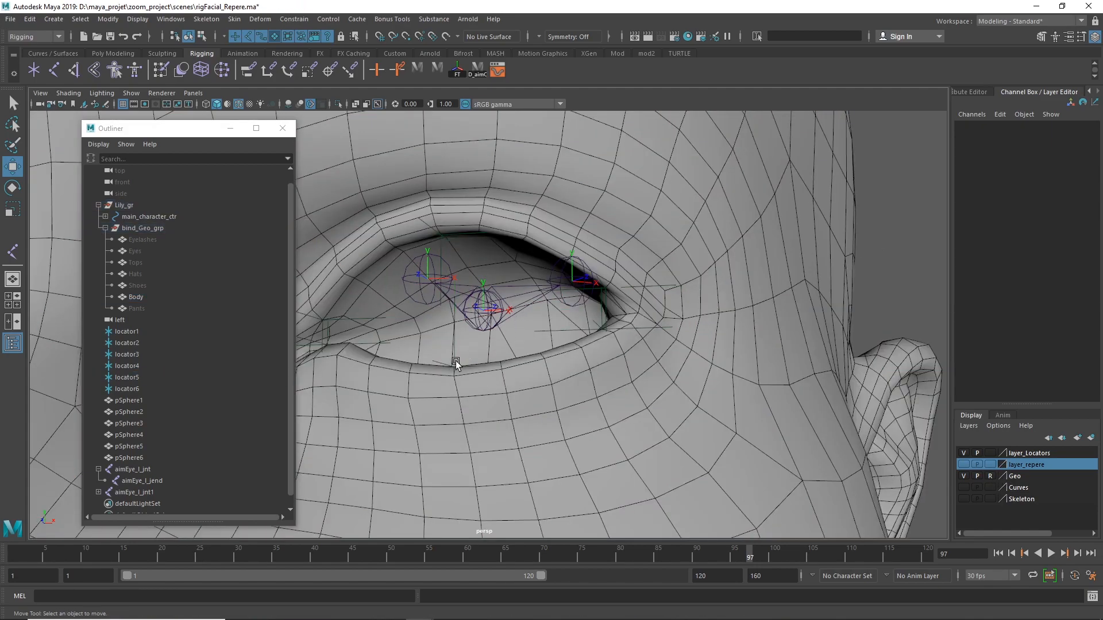
Select locator5 and then aimEye_l_jnt1, open the Aim constraint options and reset them to their defaults.
click(447, 367)
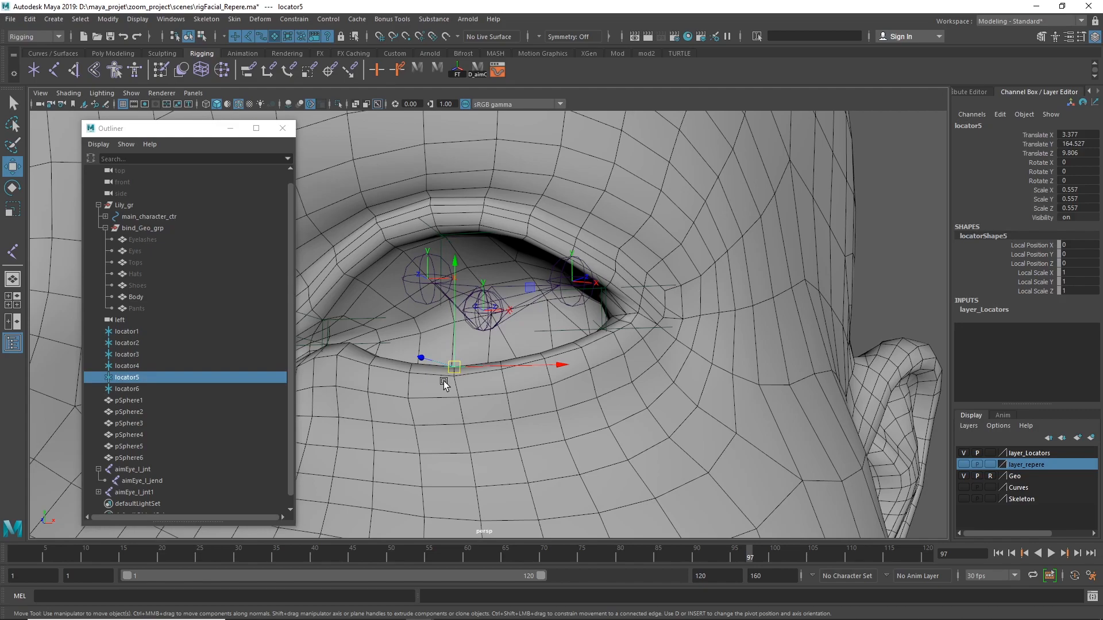
shift+click(529, 305)
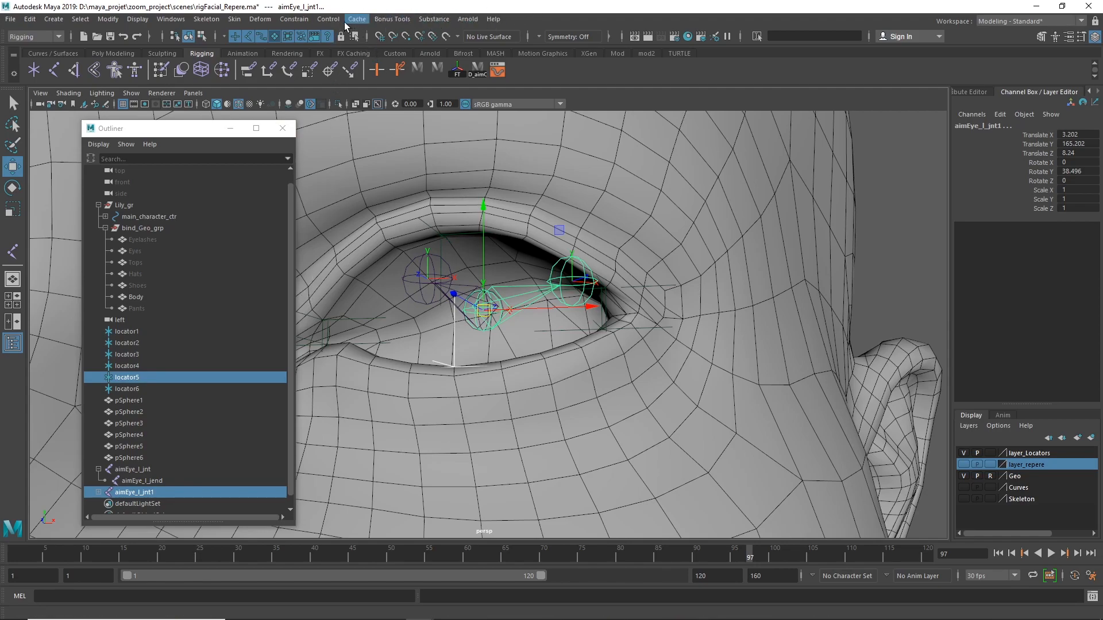
click(298, 19)
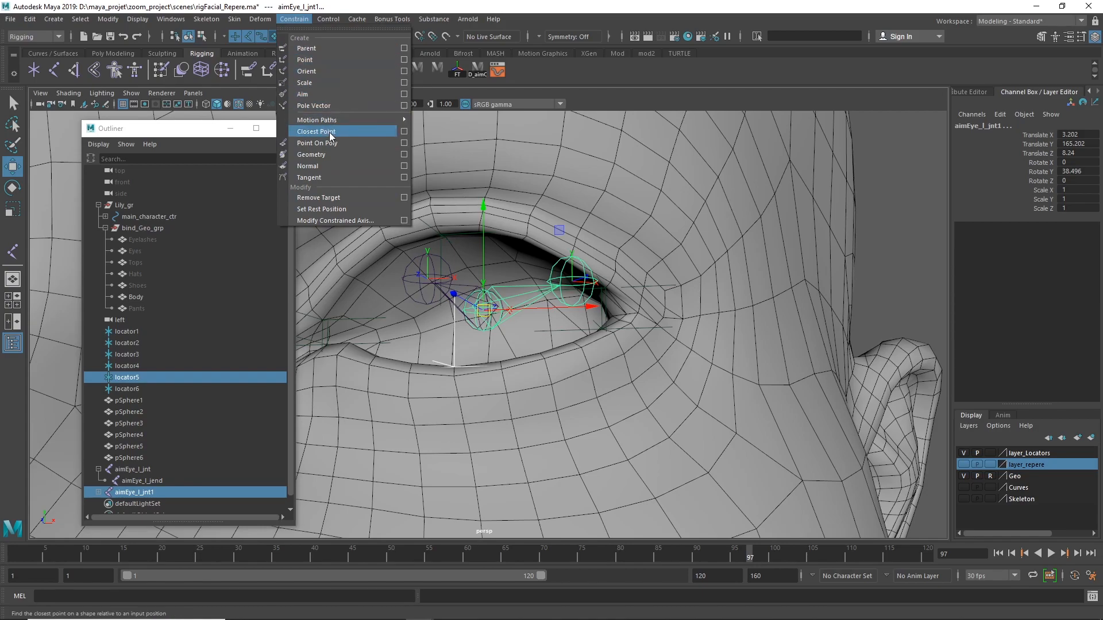
click(404, 94)
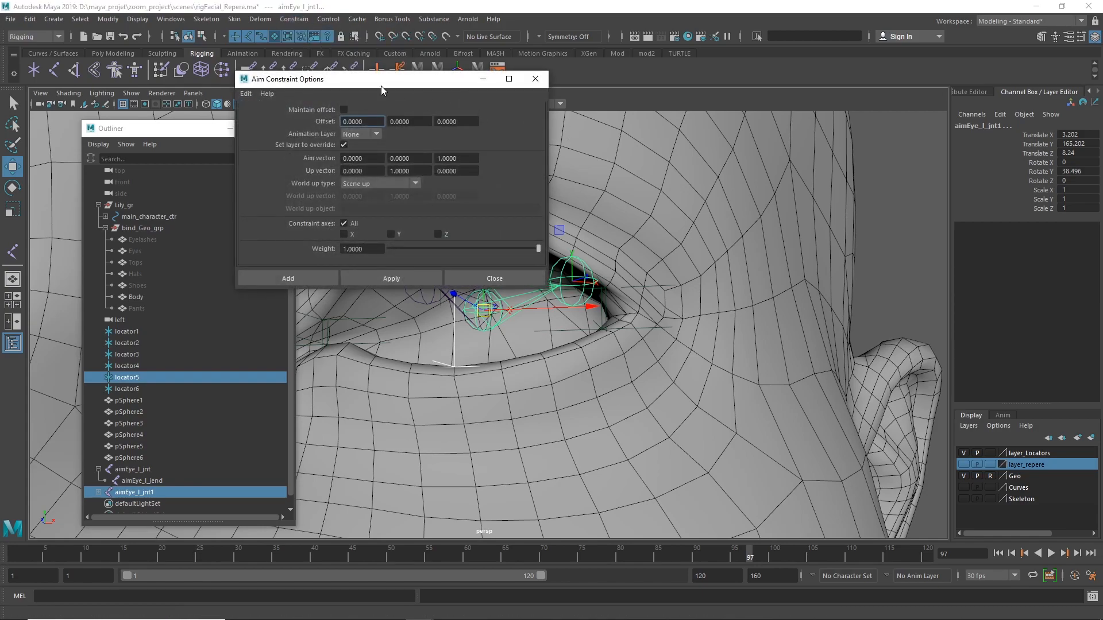
drag(386, 83, 801, 76)
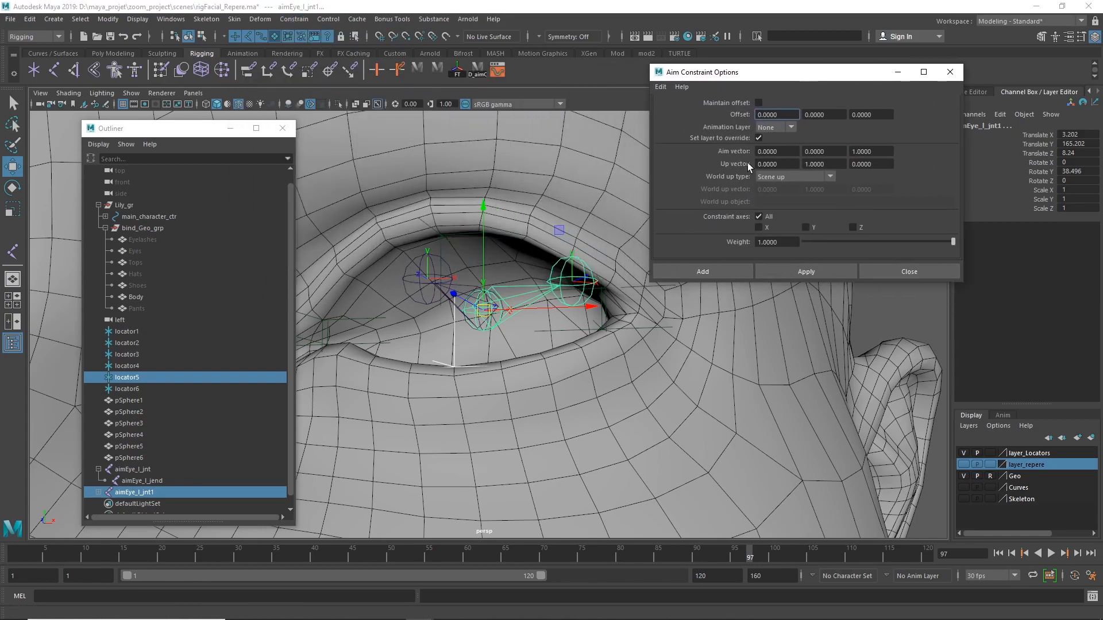
click(661, 87)
click(666, 109)
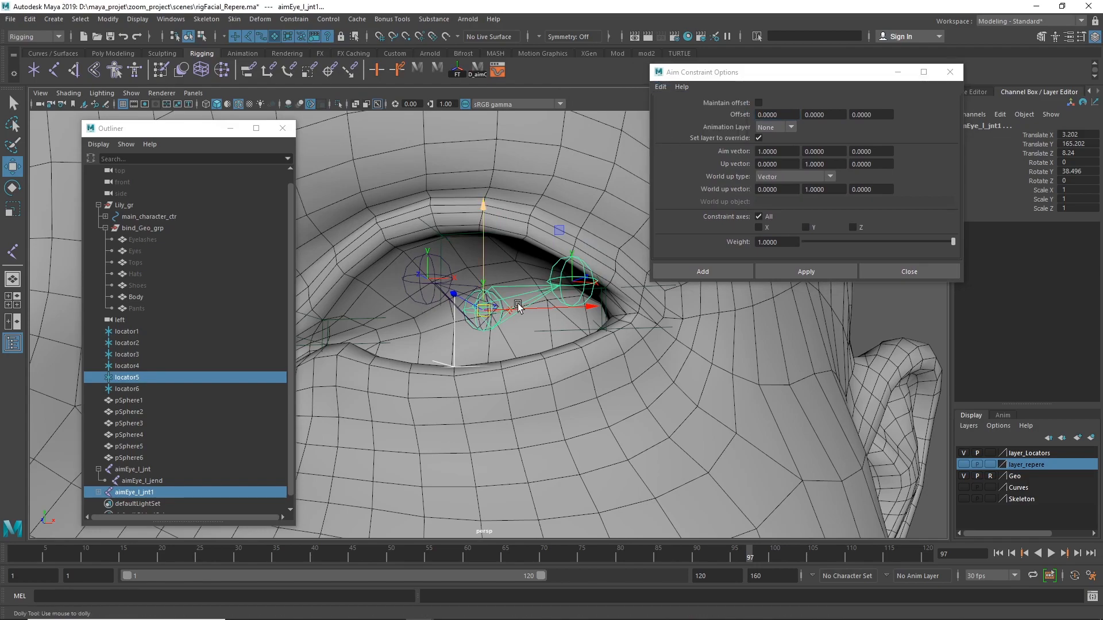
Examine the local axes of aimEye_l_jnt1 around the left eye to see which one runs along the chain.
scroll(643, 285, up, 3)
alt+drag(507, 311, 568, 316)
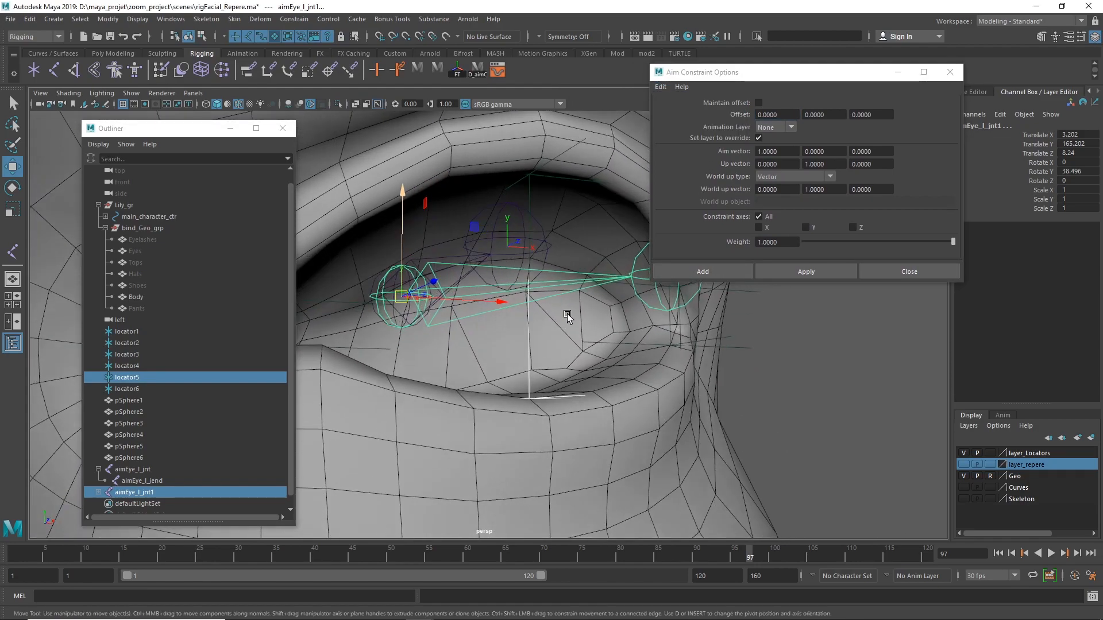
alt+right_drag(567, 387, 913, 291)
alt+drag(595, 370, 322, 505)
alt+drag(442, 439, 438, 455)
alt+right_drag(469, 325, 531, 321)
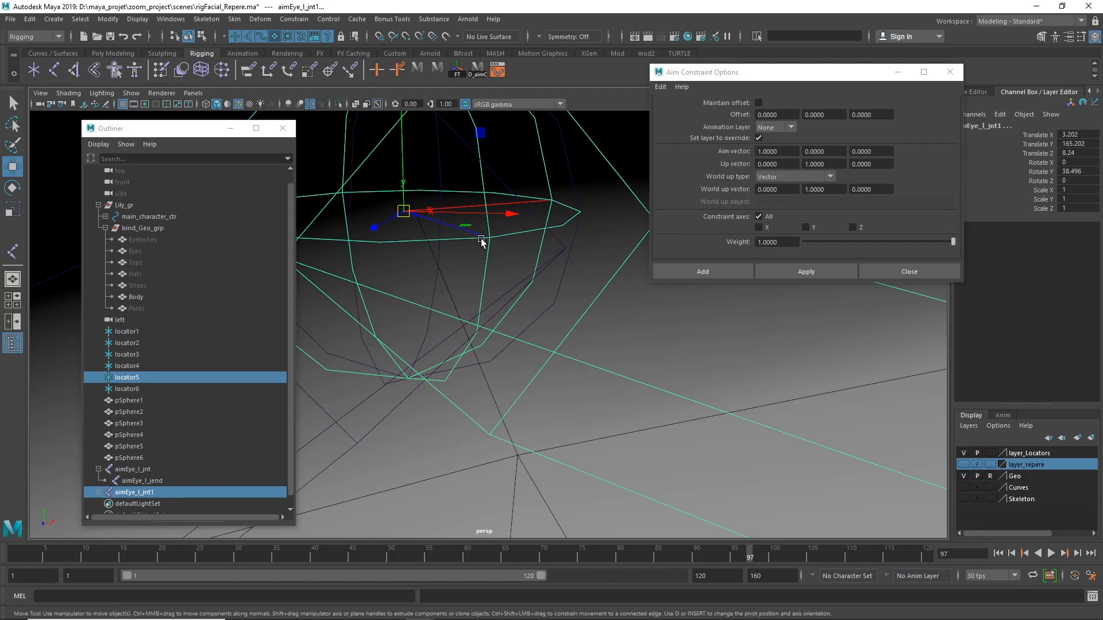
alt+right_drag(538, 316, 373, 294)
alt+drag(496, 349, 478, 344)
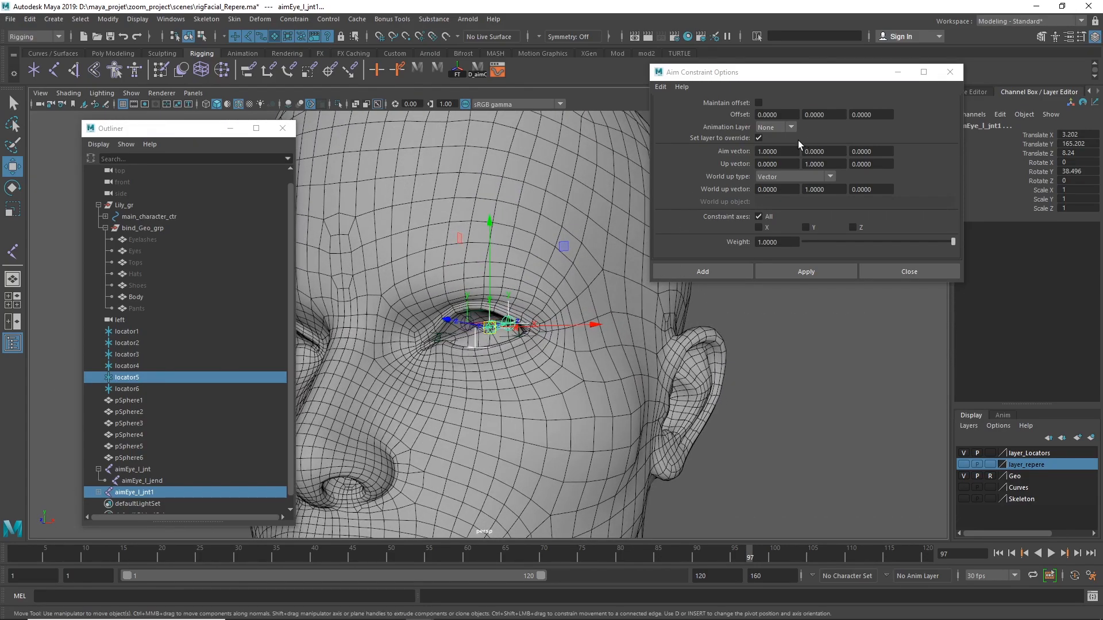
Set the Aim constraint's aim vector to 0, 0, 1.
click(737, 150)
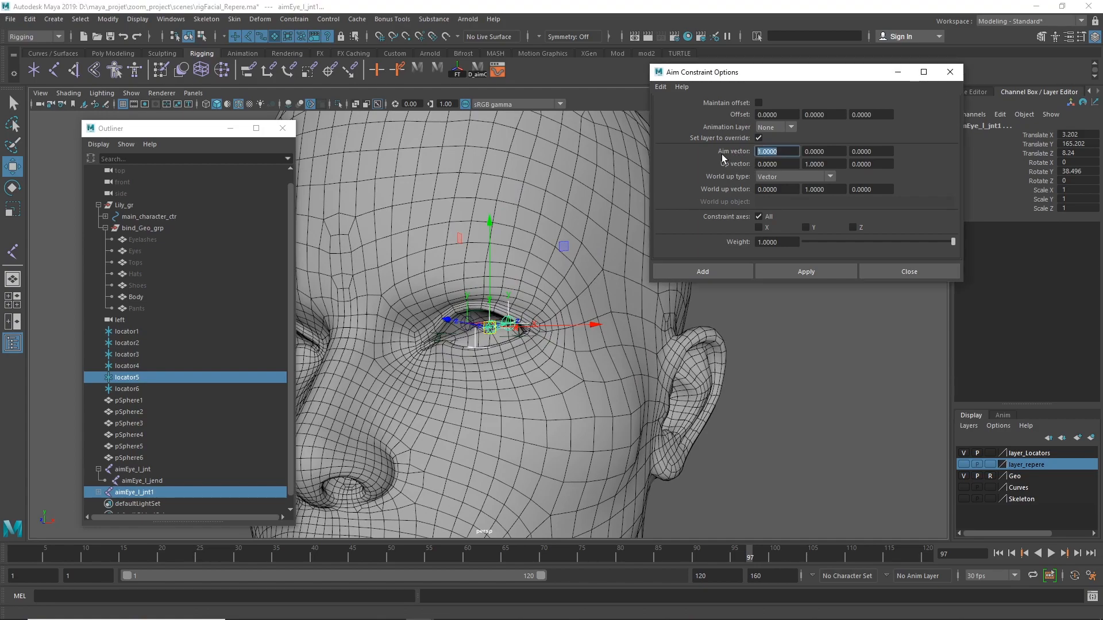
text(0)
key(Tab)
key(Tab)
text(1)
key(Tab)
Set the world up type to Scene up and apply the Aim constraint to aimEye_l_jnt1 with locator5 as target.
alt+right_drag(409, 366, 576, 440)
alt+drag(576, 440, 655, 444)
alt+right_drag(655, 444, 711, 440)
alt+middle_drag(711, 440, 532, 462)
alt+right_drag(600, 450, 823, 441)
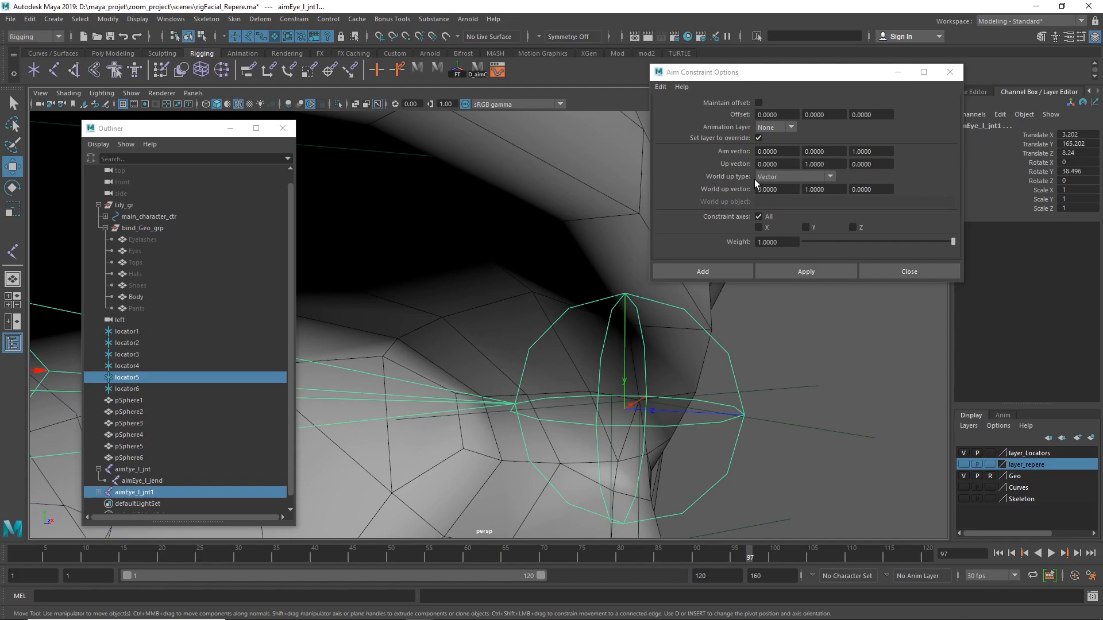
click(788, 176)
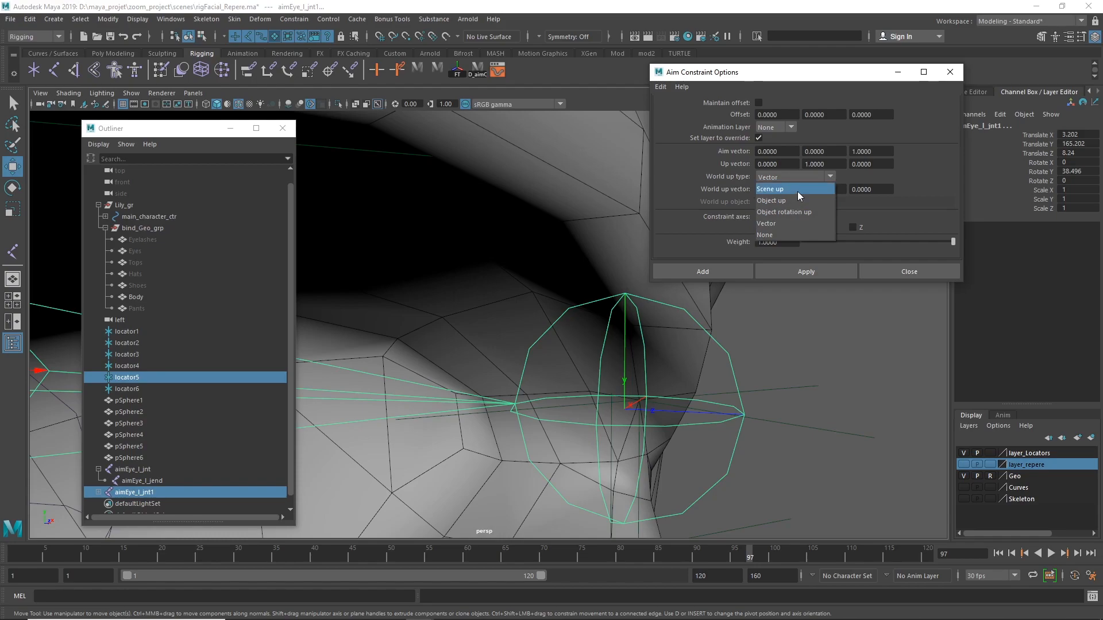
click(797, 190)
alt+right_drag(790, 328, 162, 298)
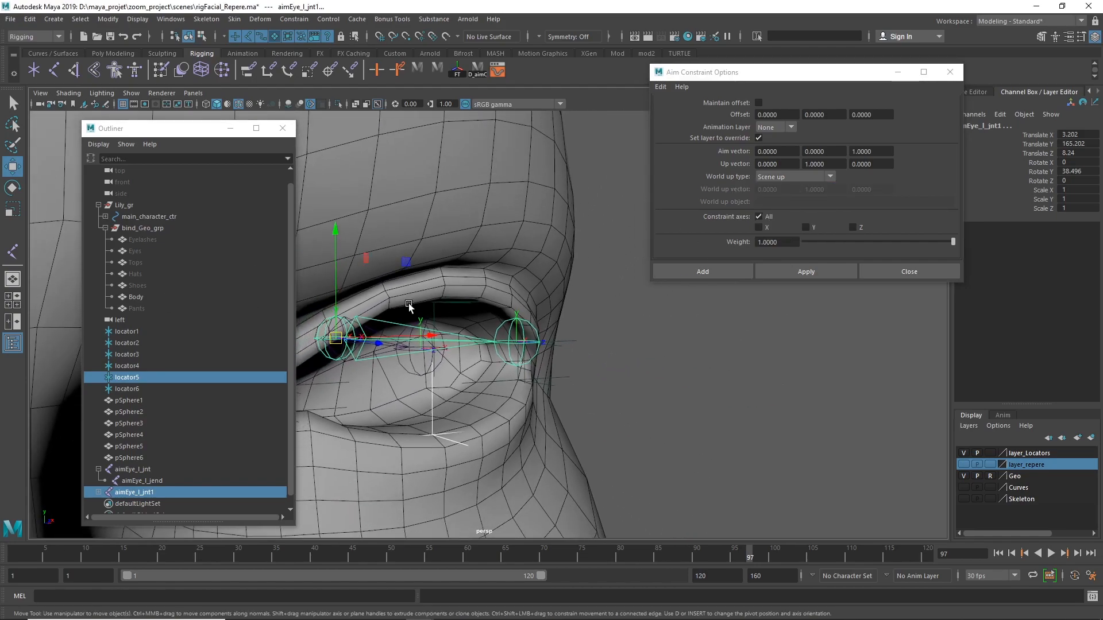
alt+drag(669, 382, 620, 381)
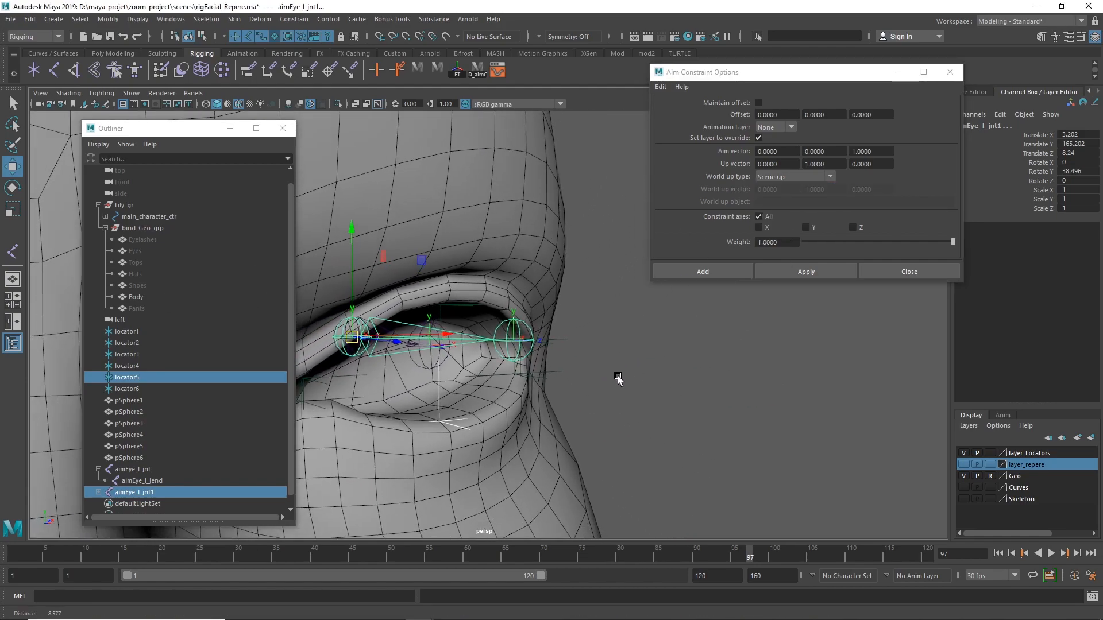
click(811, 272)
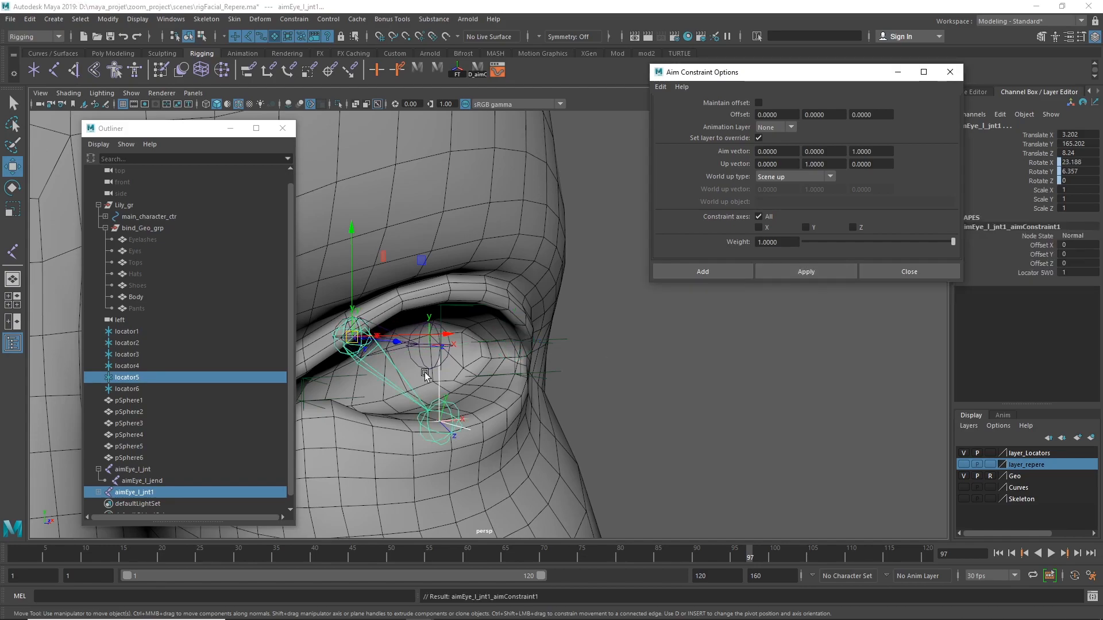
Expand aimEye_l_jnt1 in the Outliner and delete its aim constraint node.
drag(291, 281, 301, 373)
click(97, 481)
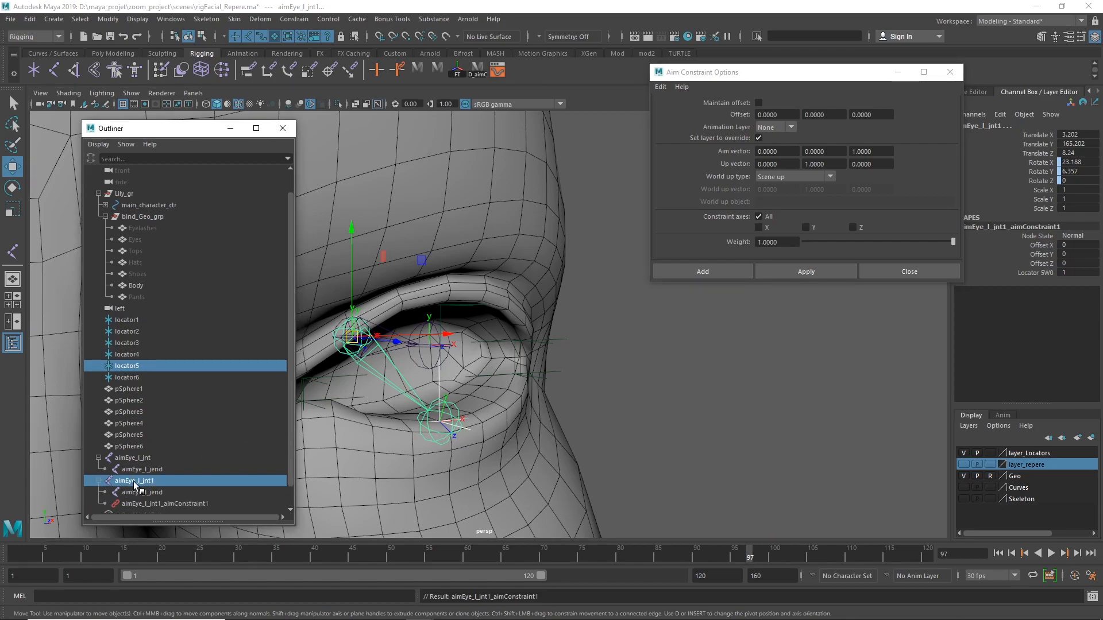
drag(289, 349, 302, 413)
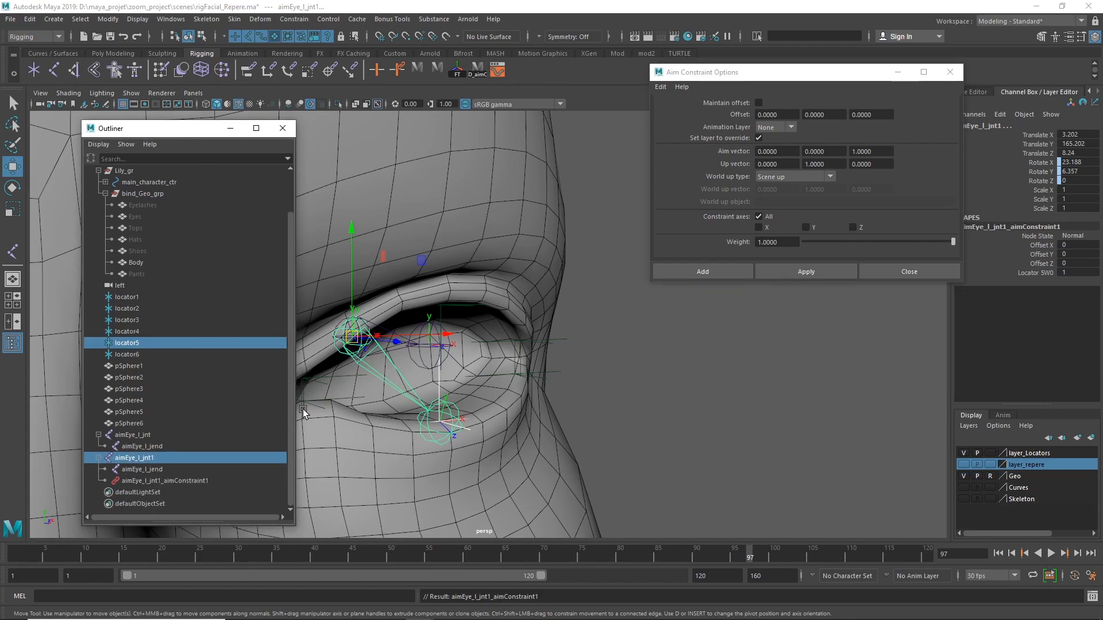
click(150, 482)
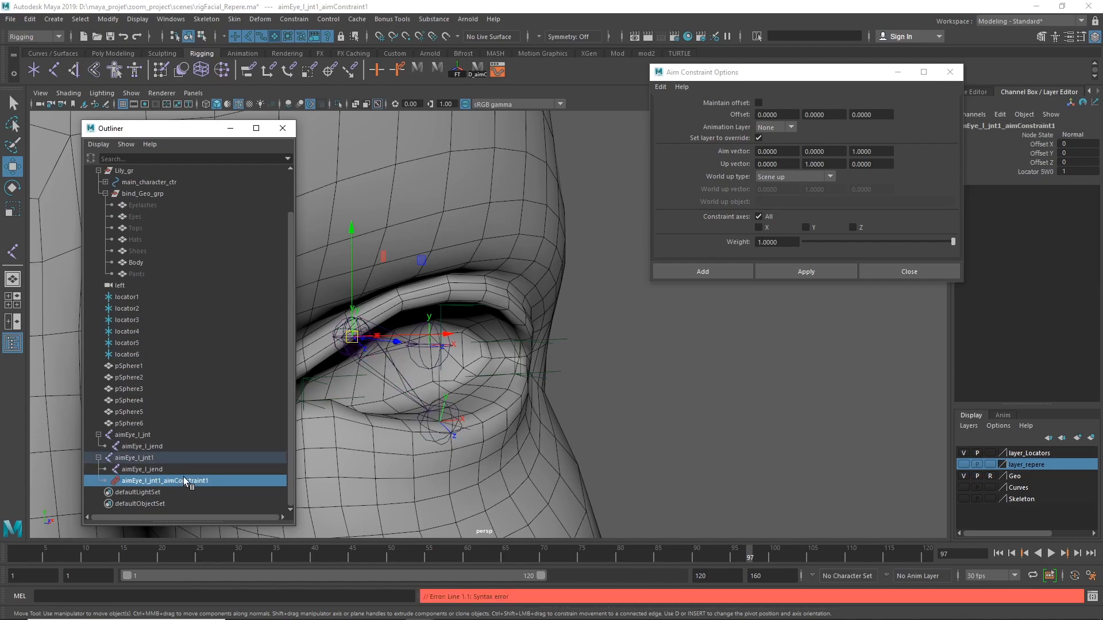
key(Delete)
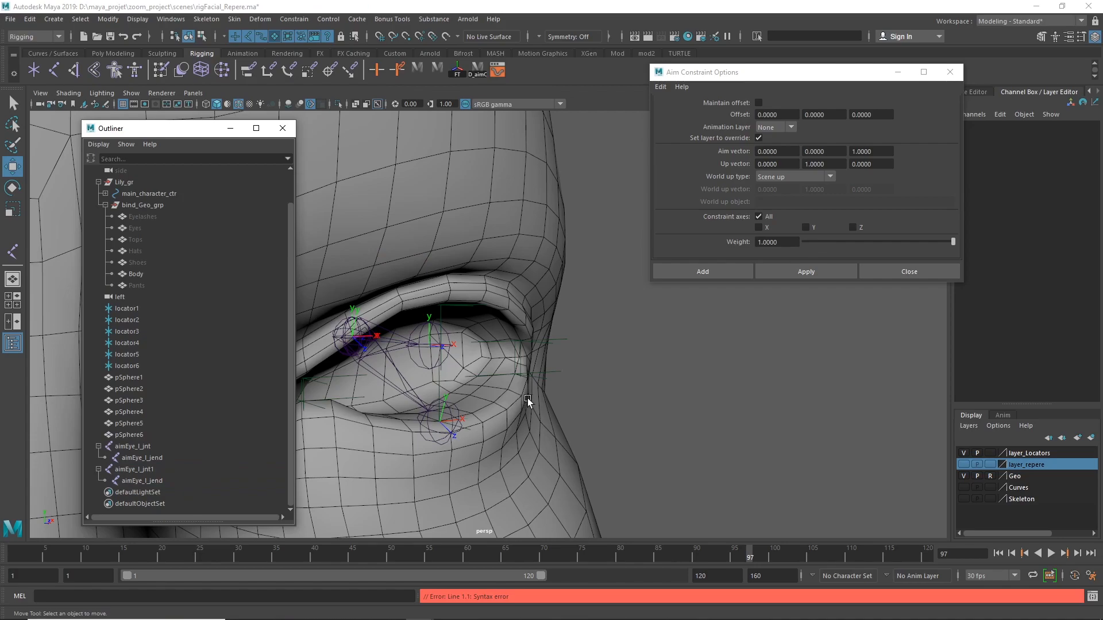
alt+drag(634, 412, 622, 424)
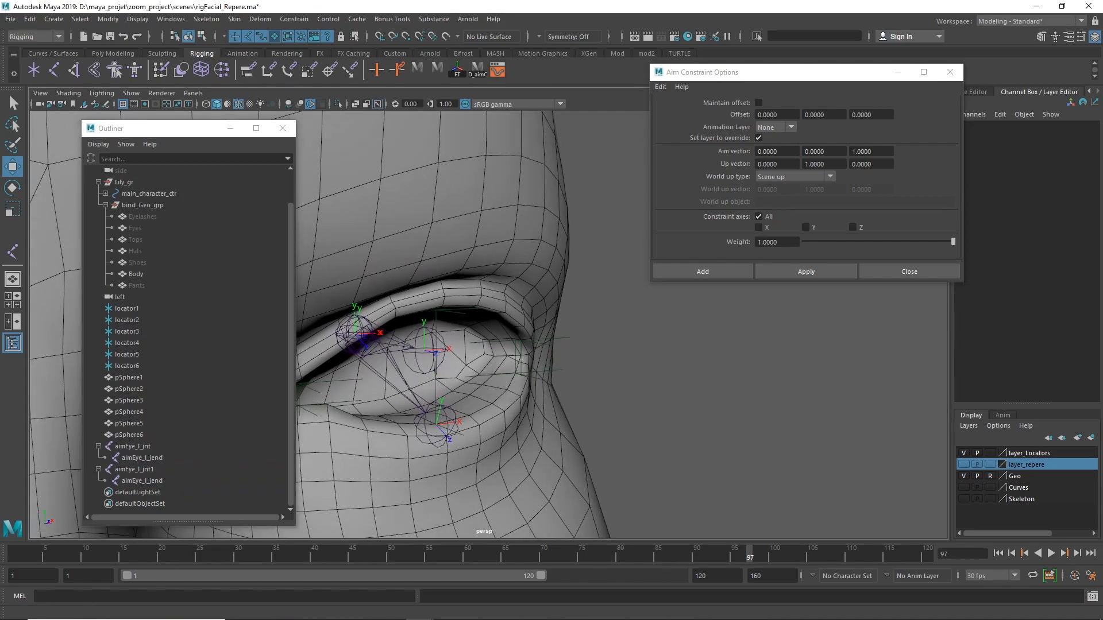
Copy the logged aimConstraint command from the Script Editor history onto a new first line of the MEL script, separated from the existing code.
drag(1102, 122, 646, 114)
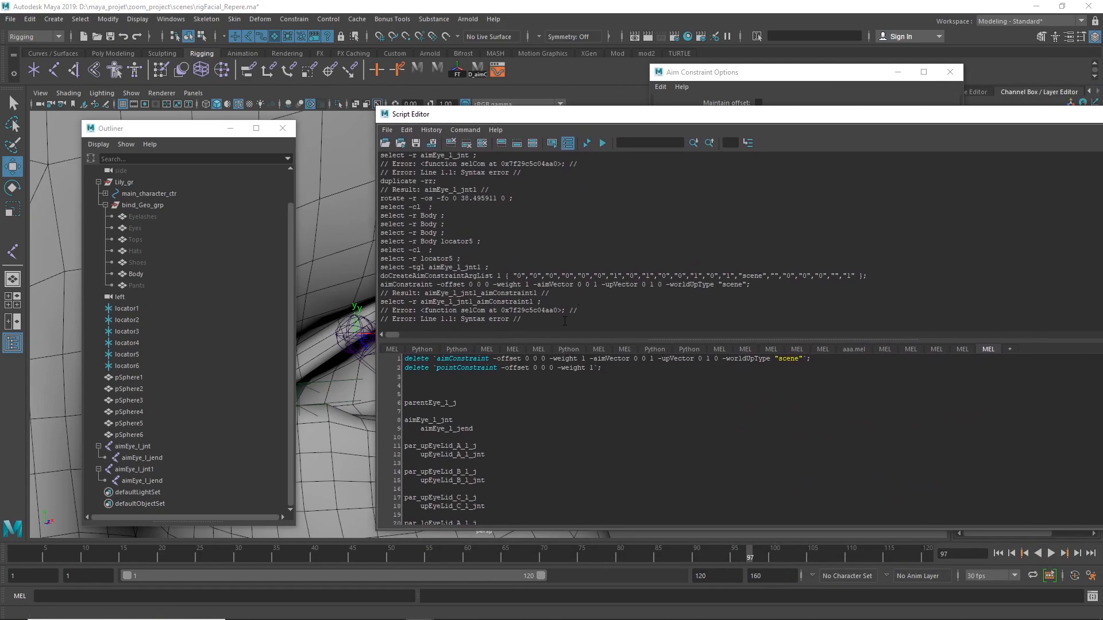
drag(753, 284, 369, 289)
key(ctrl+c)
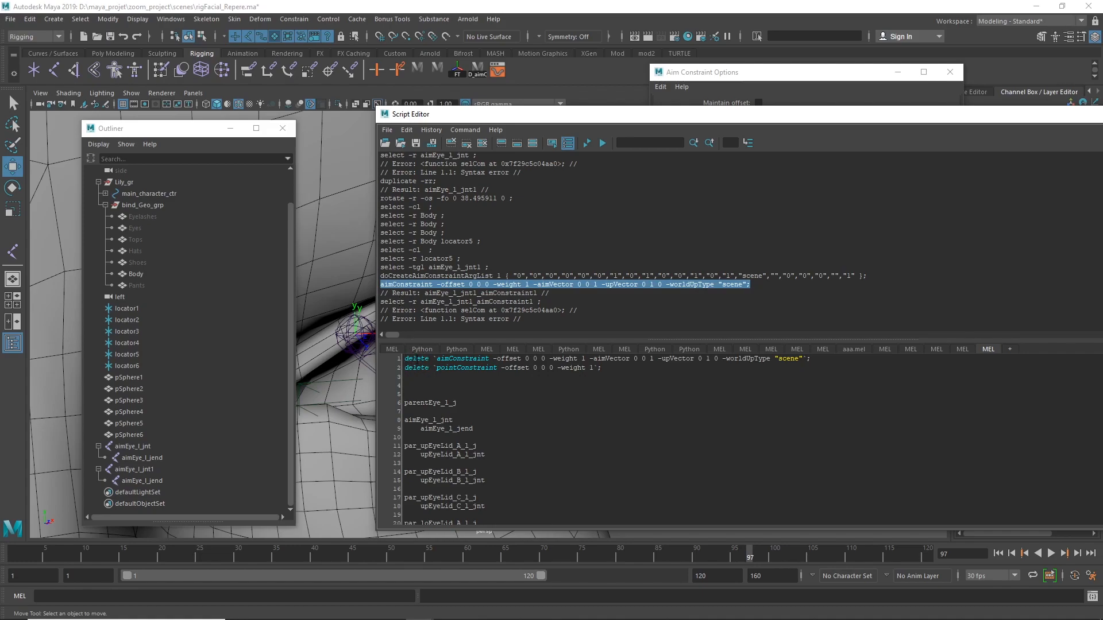
key(Return)
key(Return)
key(Return)
key(Return)
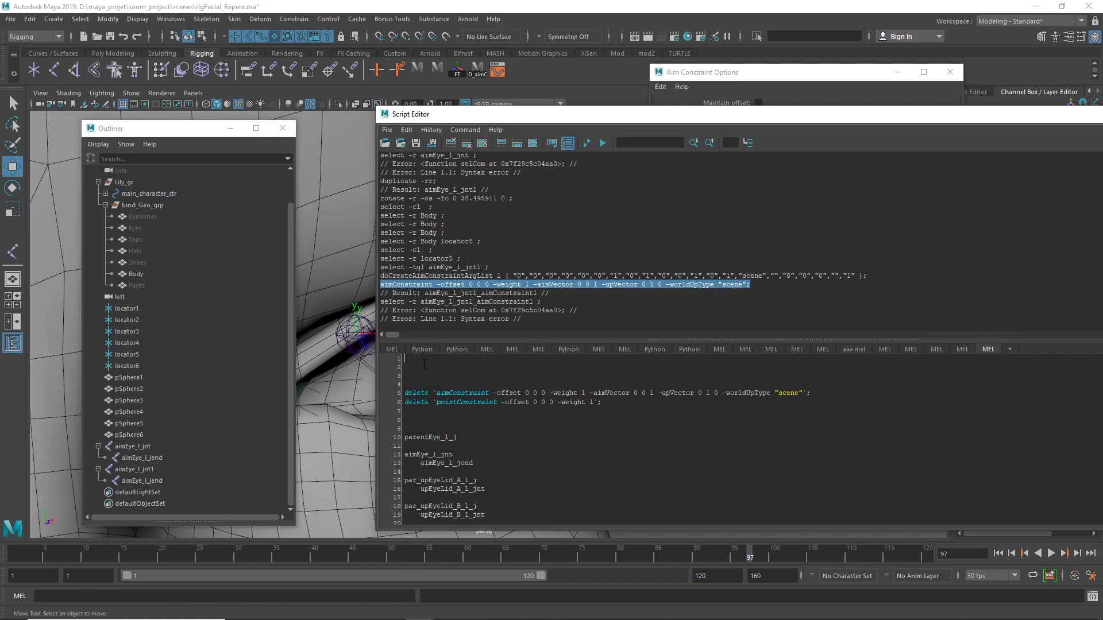
key(ctrl+v)
ctrl+scroll(732, 369, up, 3)
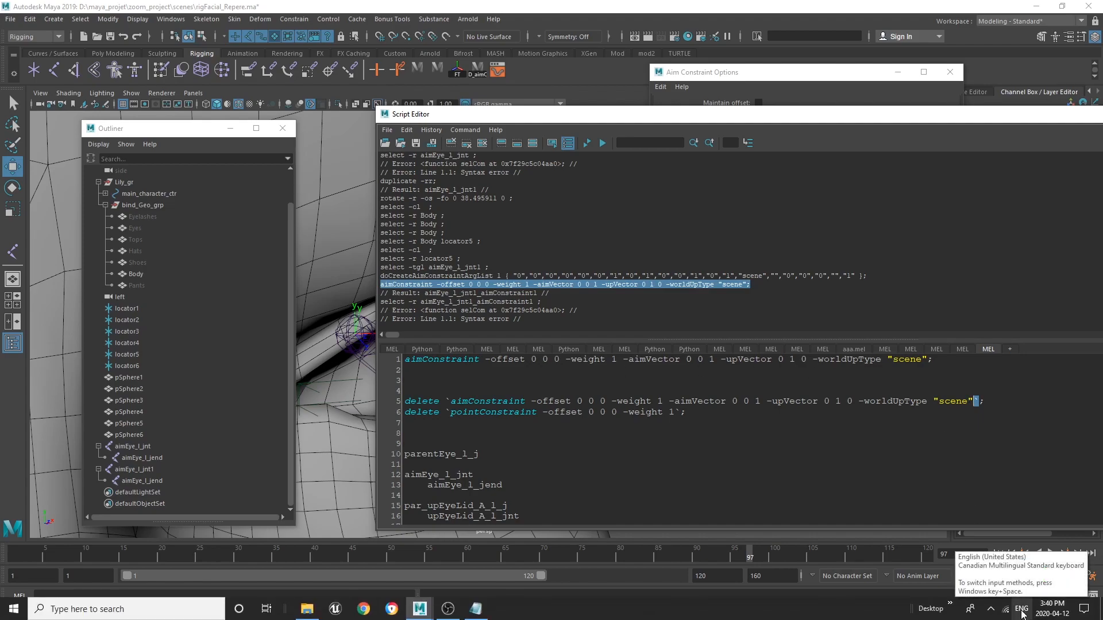
Switch the keyboard layout to English (Canada) US, enclose the copied aimConstraint command in backticks and put delete in front of it.
click(1022, 614)
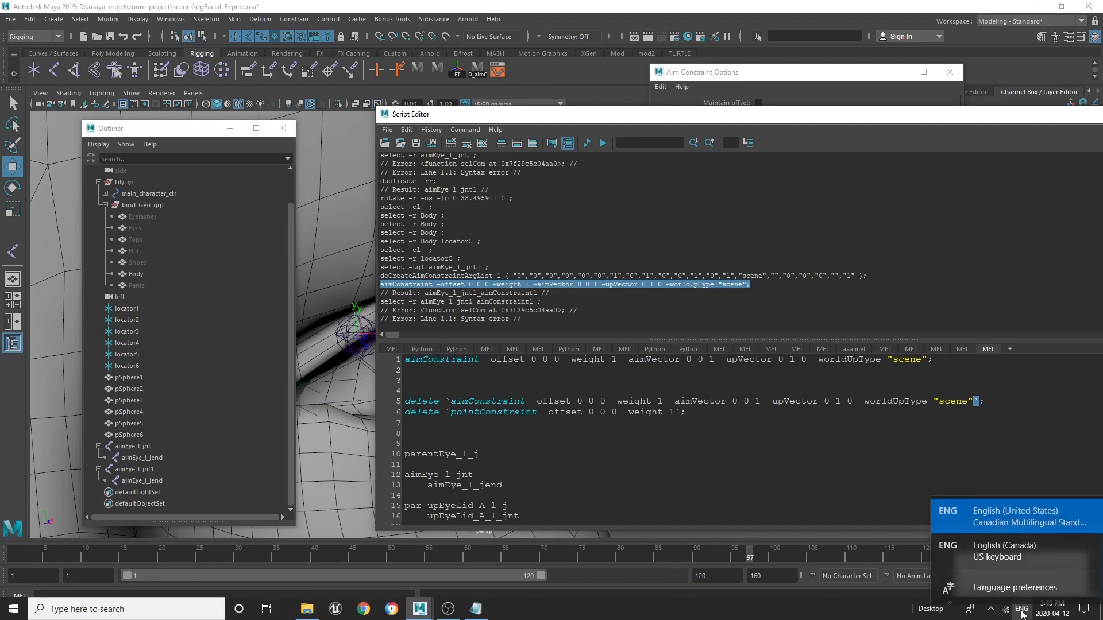
click(1000, 547)
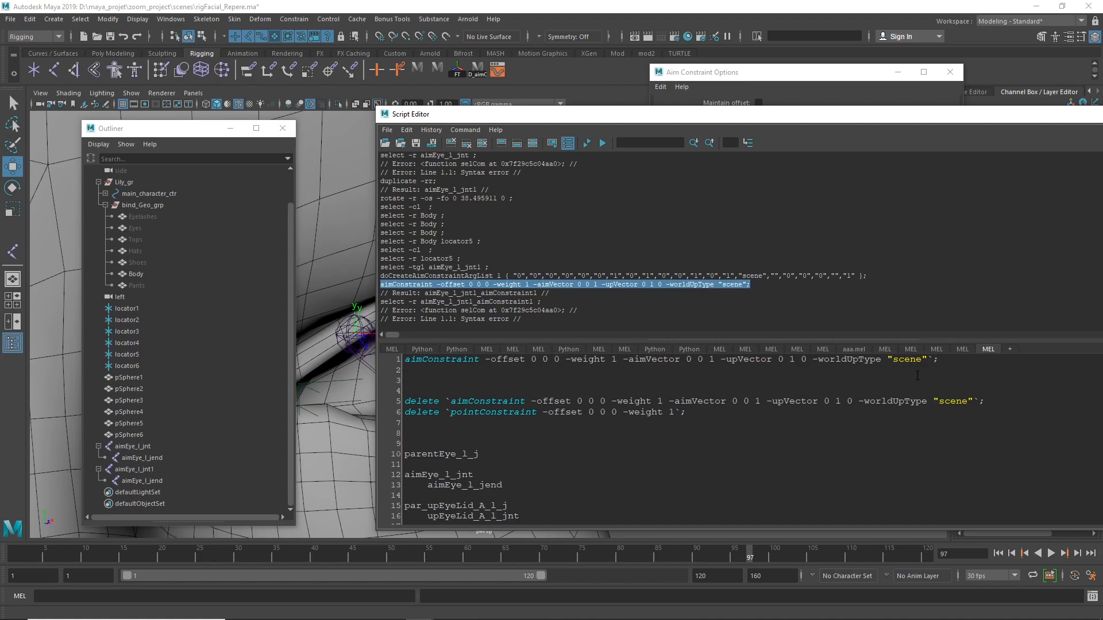
text(`)
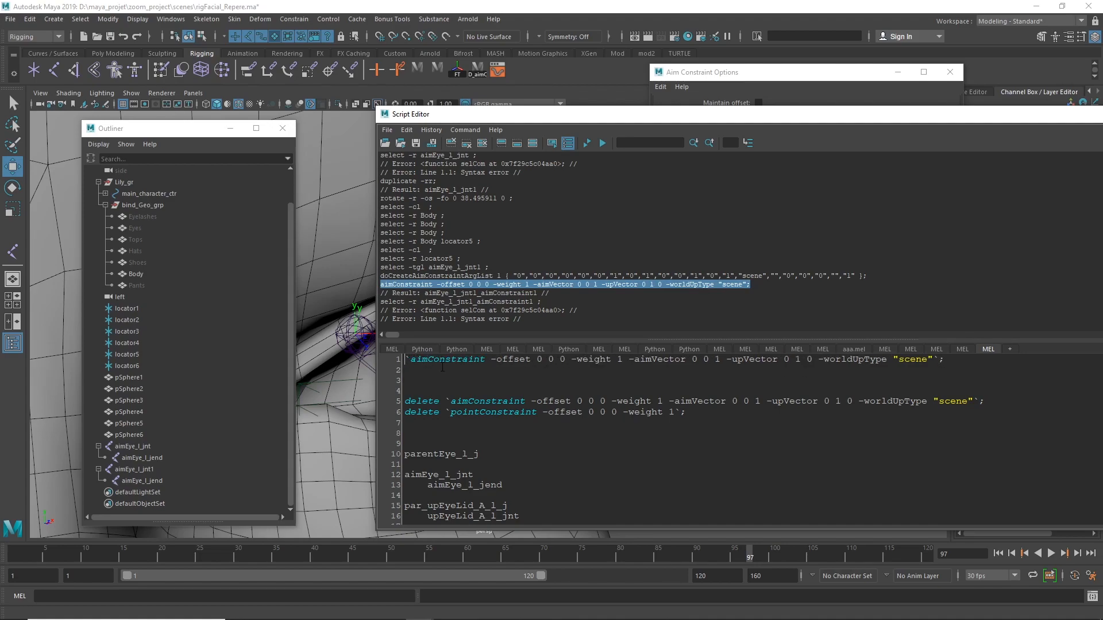
key(Return)
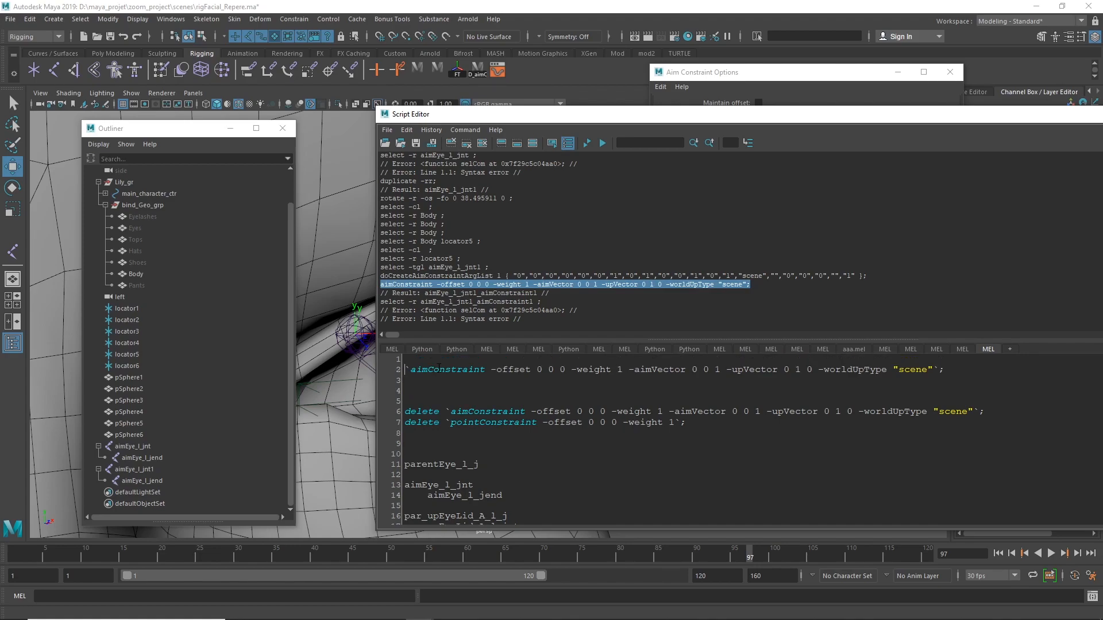
text(delete)
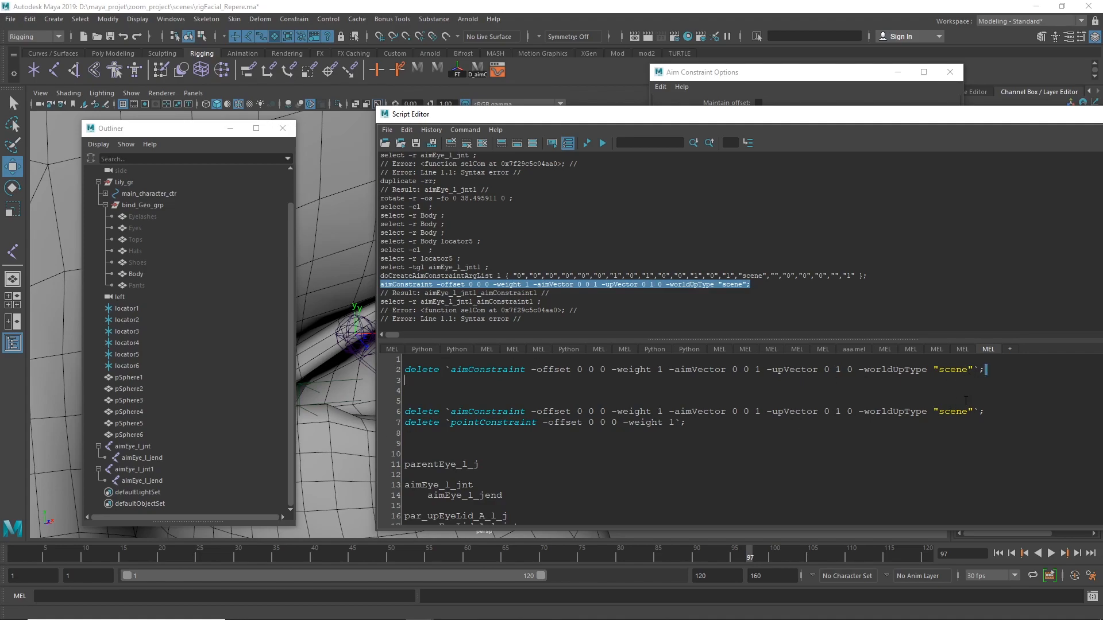
Save the new delete aimConstraint line to the shelf as D_aim, and clear the Script Editor and Aim constraint options out of the way.
drag(990, 407, 371, 412)
drag(985, 369, 436, 363)
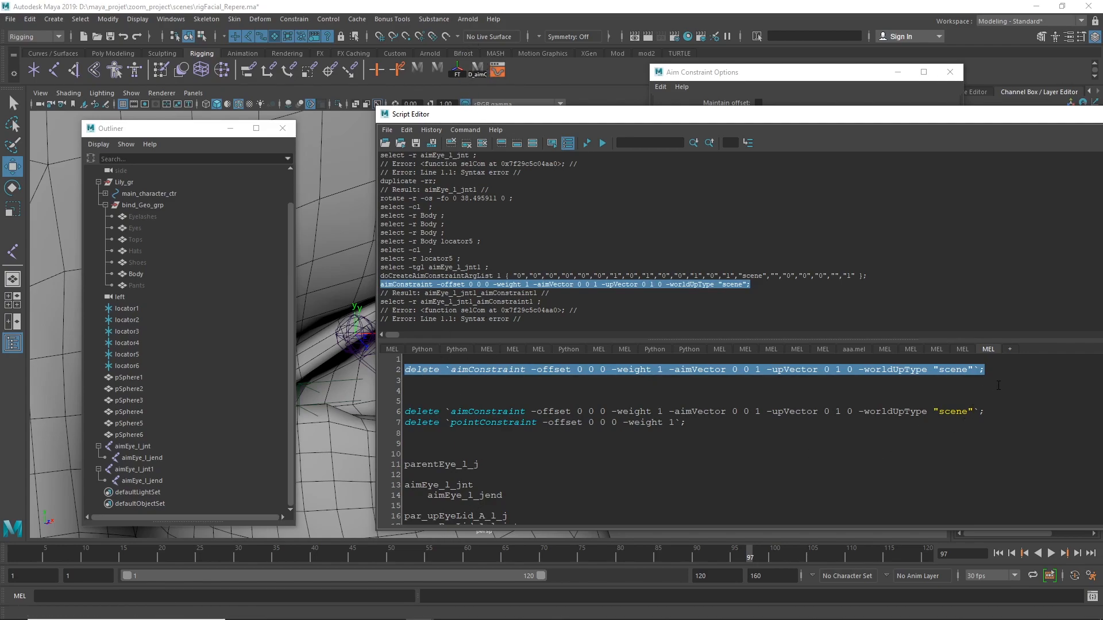
click(388, 130)
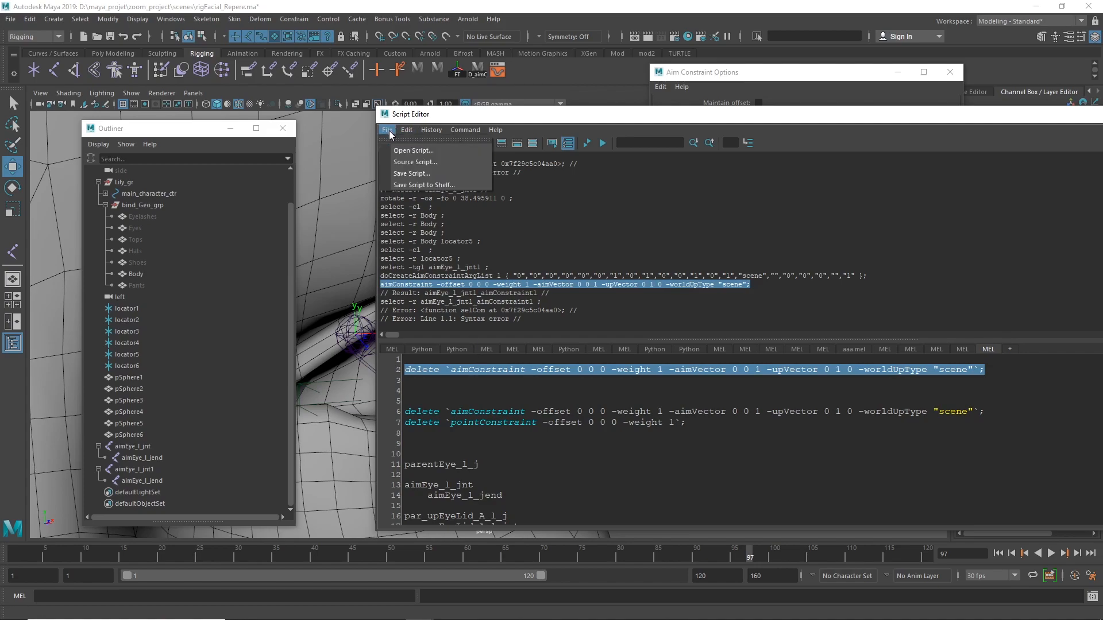
click(442, 185)
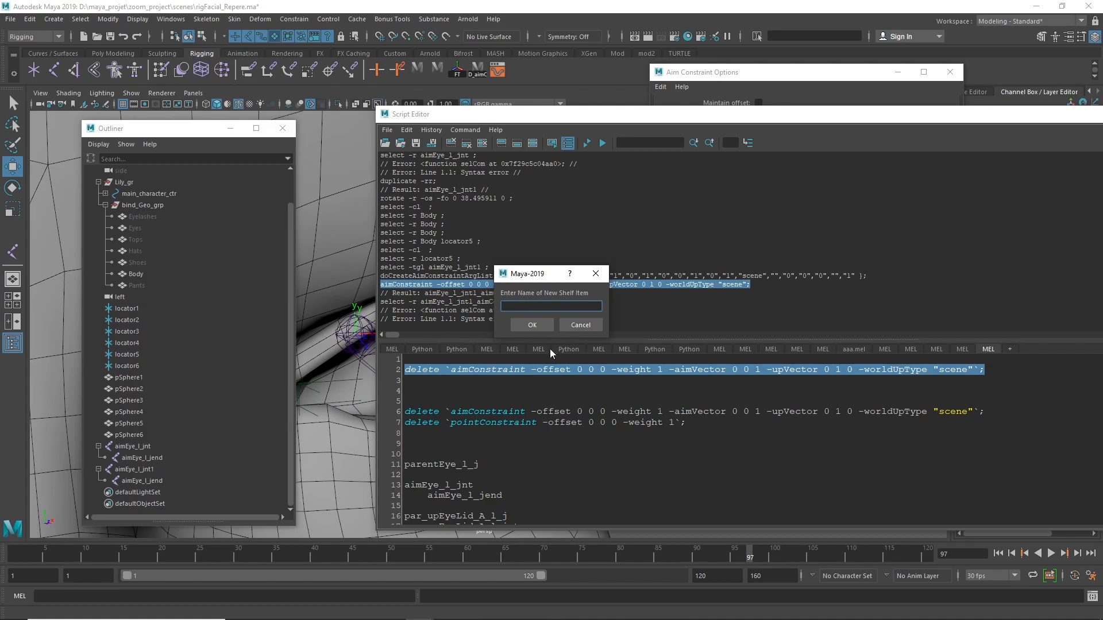
text(A)
text(D)
text(_aim)
click(532, 325)
drag(795, 118, 1102, 123)
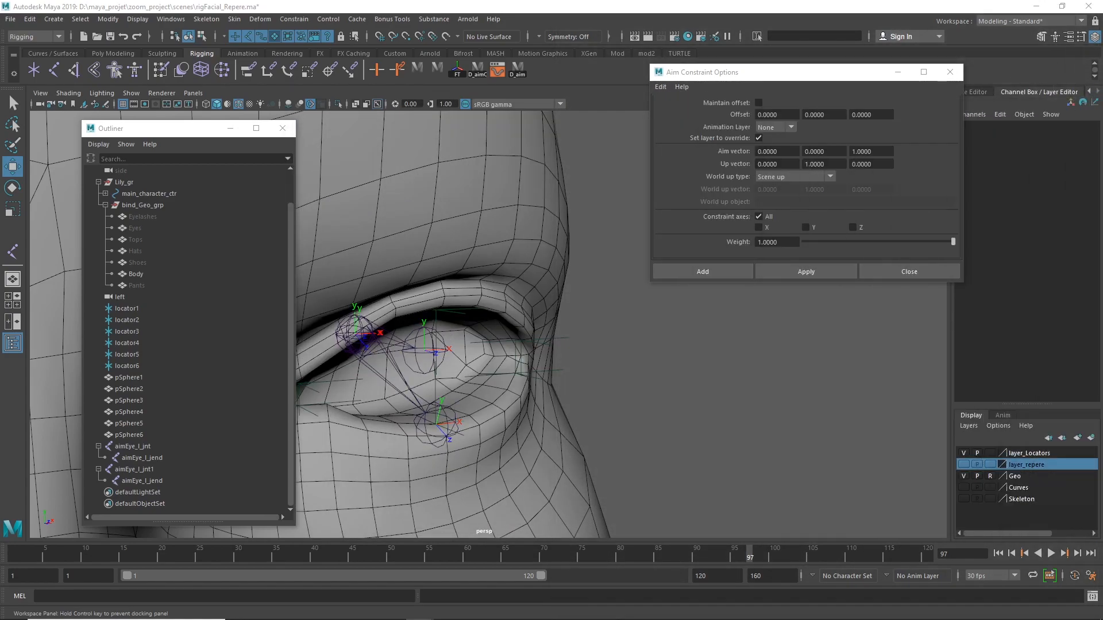
click(950, 72)
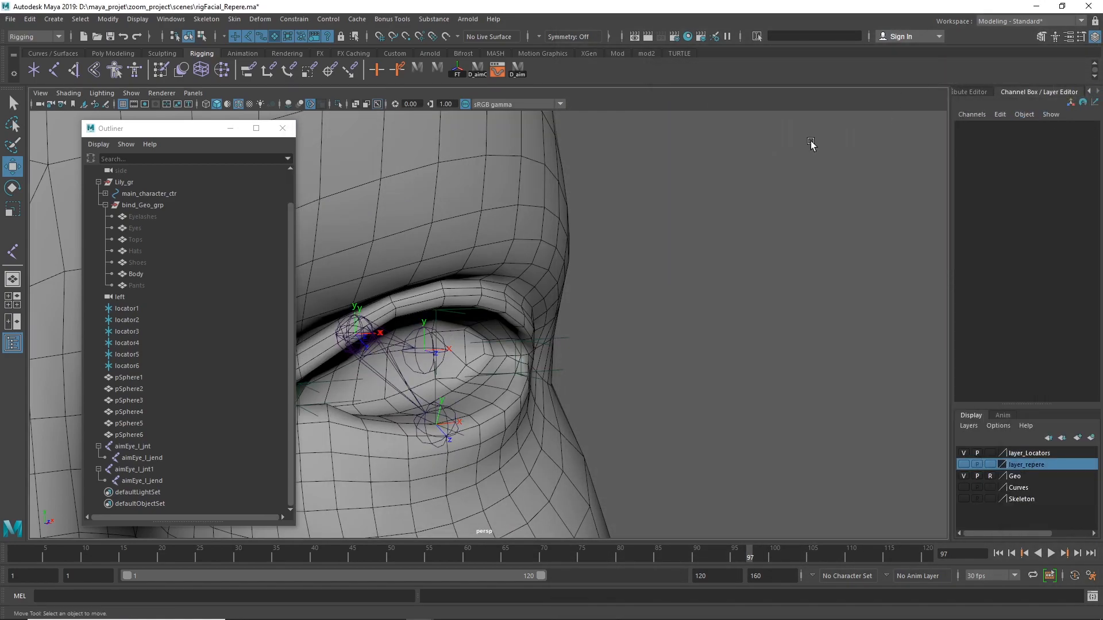
Select aimEye_l_jnt at the eye centre and duplicate the chain.
alt+drag(541, 376, 607, 371)
alt+right_drag(608, 372, 748, 366)
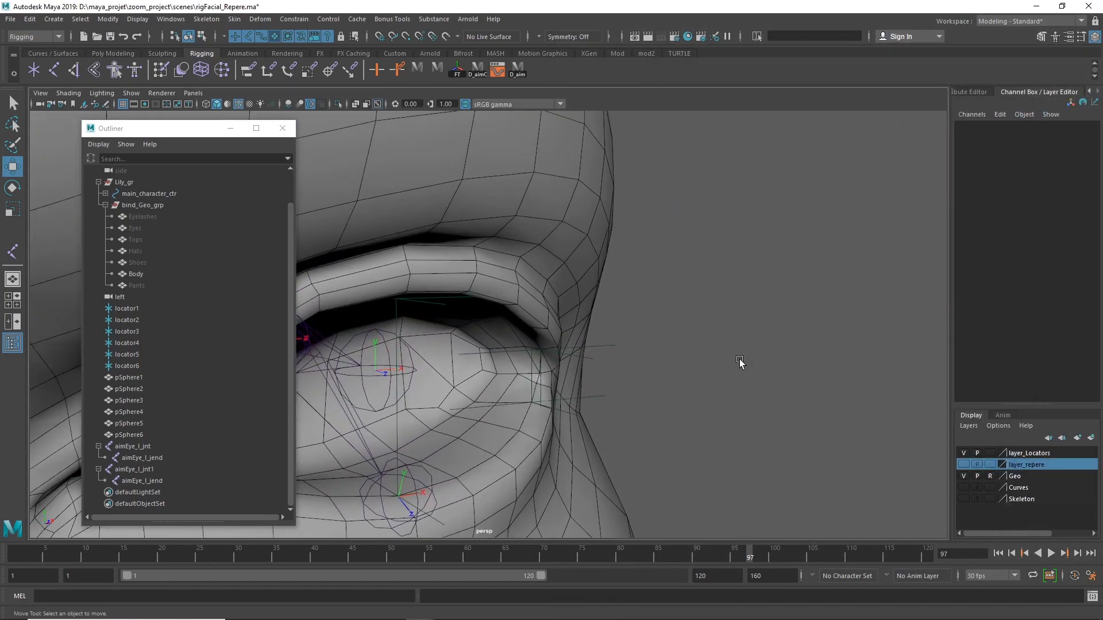
alt+middle_drag(749, 366, 896, 303)
alt+drag(723, 339, 674, 335)
click(474, 301)
alt+drag(529, 355, 574, 325)
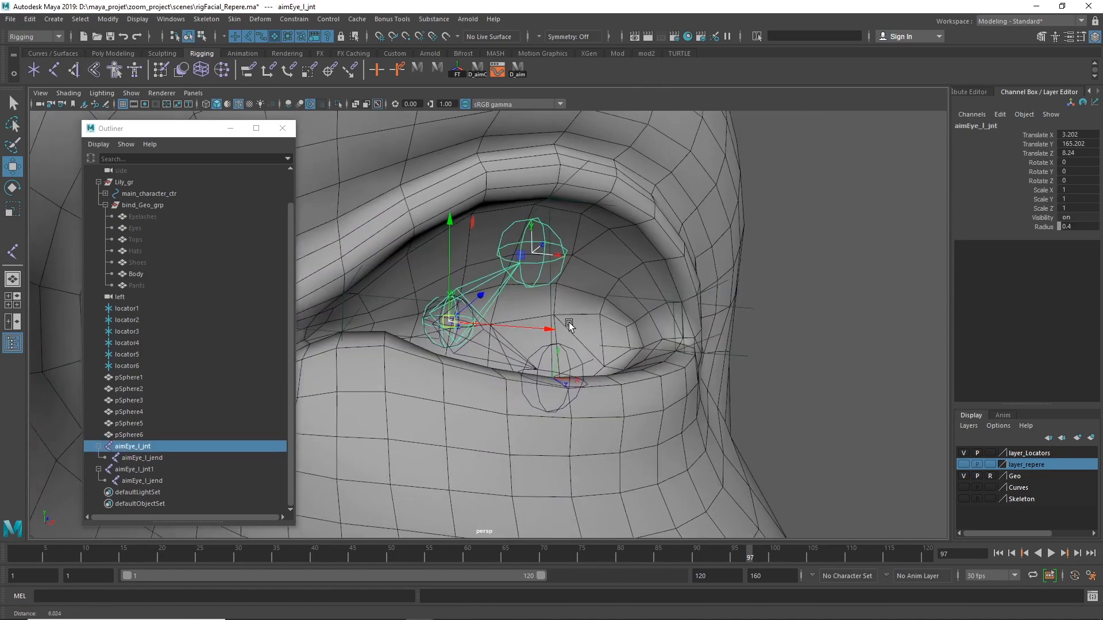
alt+right_drag(573, 325, 464, 321)
alt+drag(635, 387, 595, 411)
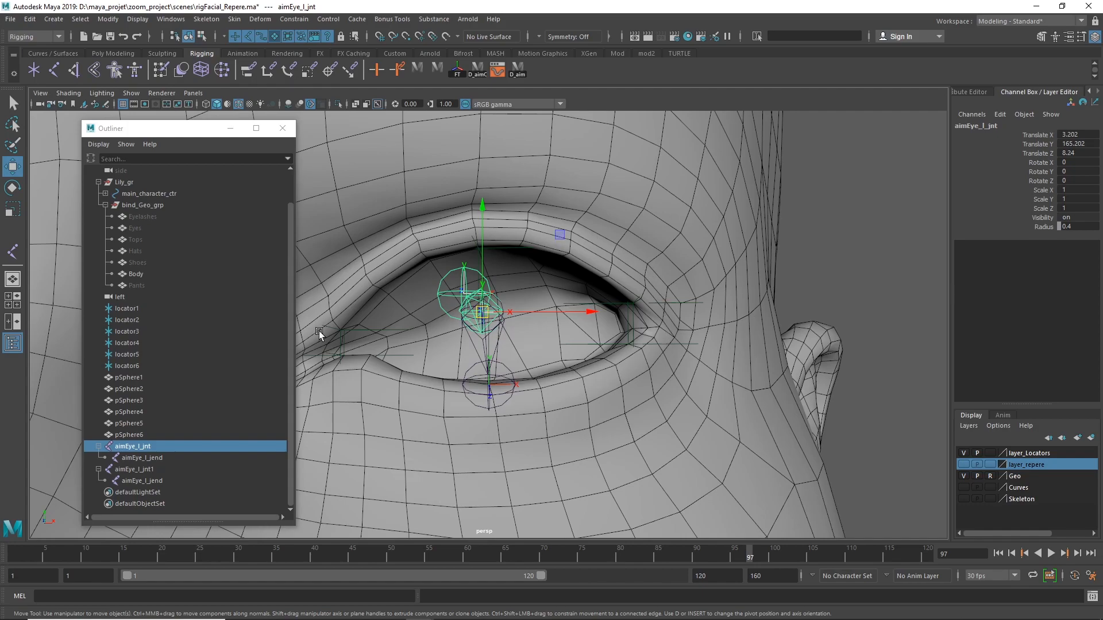
alt+right_drag(478, 376, 730, 384)
alt+drag(534, 363, 497, 372)
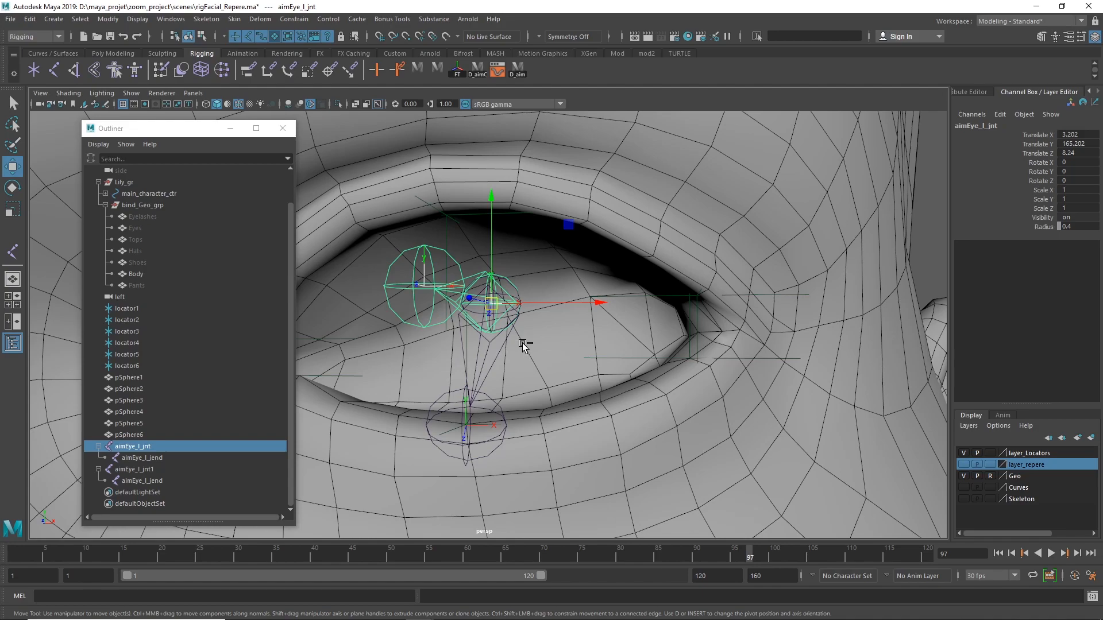
key(ctrl+d)
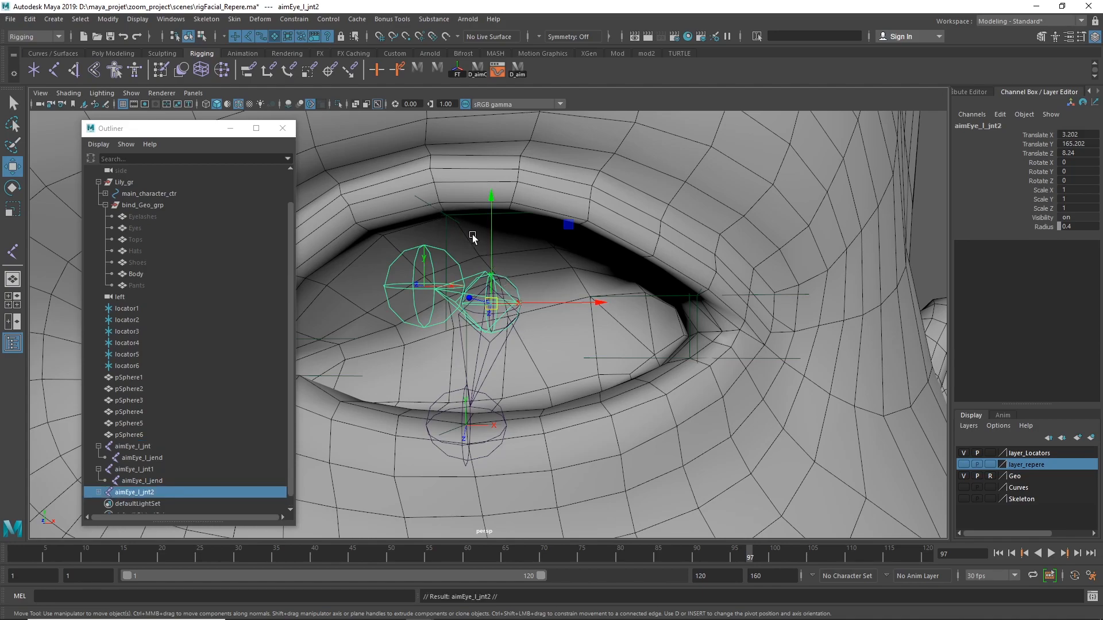
Rotate the duplicated chain toward the outer corner of the left eye and clear the selection.
key(e)
drag(471, 288, 578, 296)
click(560, 143)
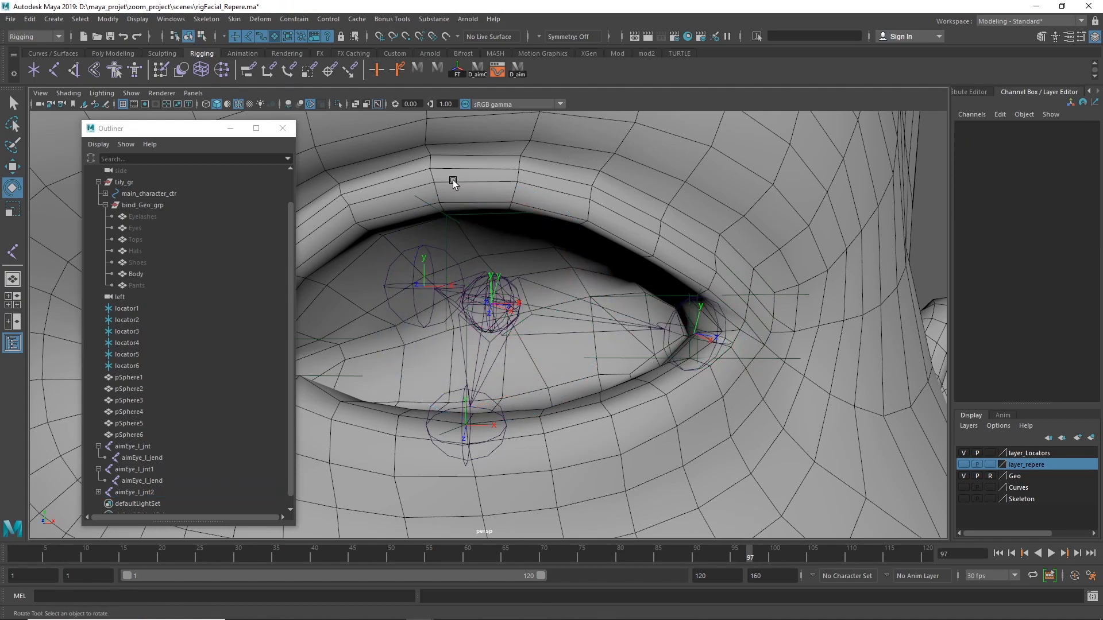
Aim the aimEye_l_jnt2 chain at locator4 on the middle of the upper eyelid with the D_aim script.
click(429, 209)
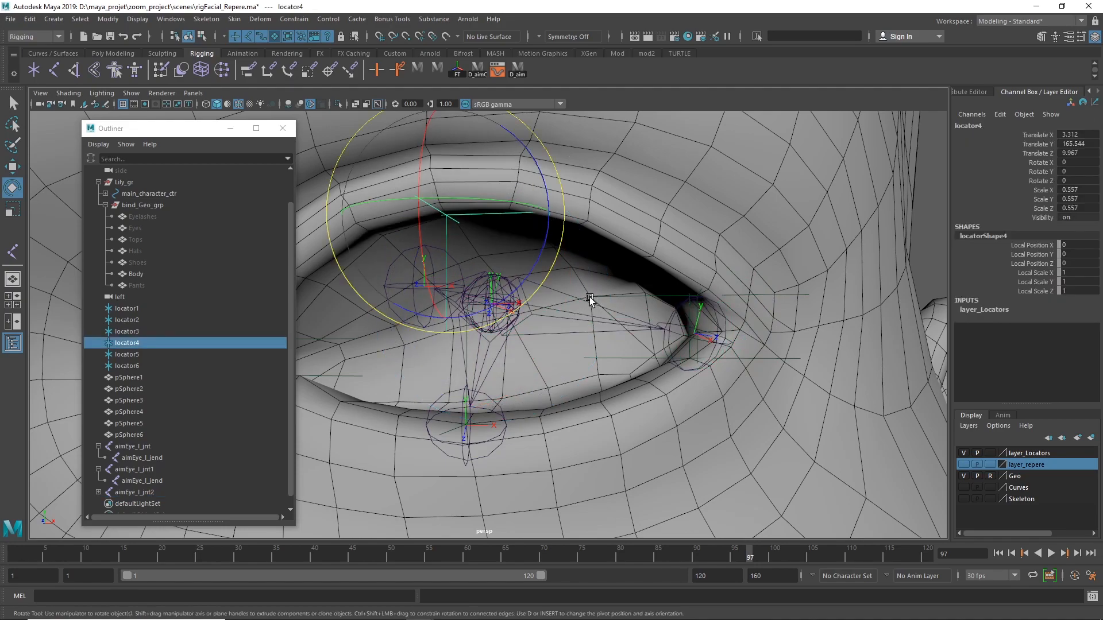
shift+click(580, 310)
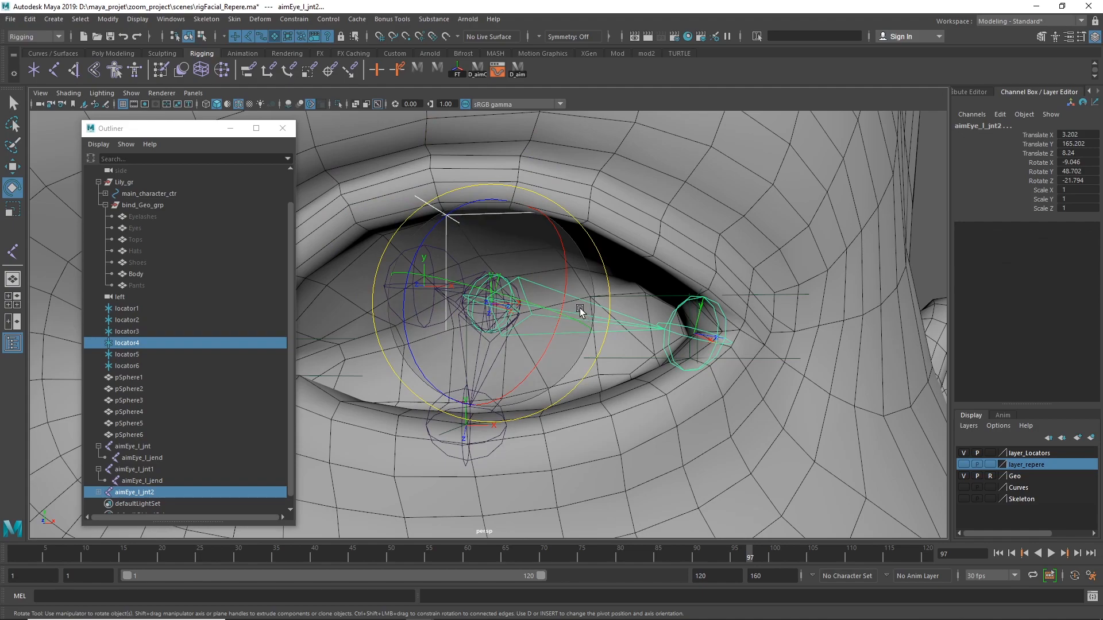
click(477, 73)
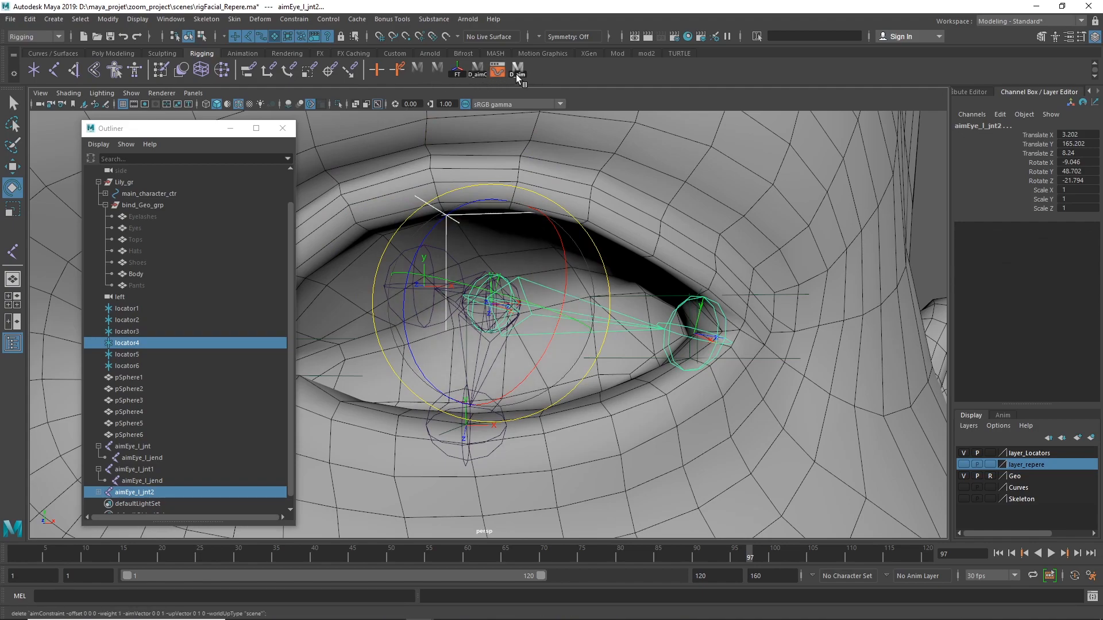
click(519, 72)
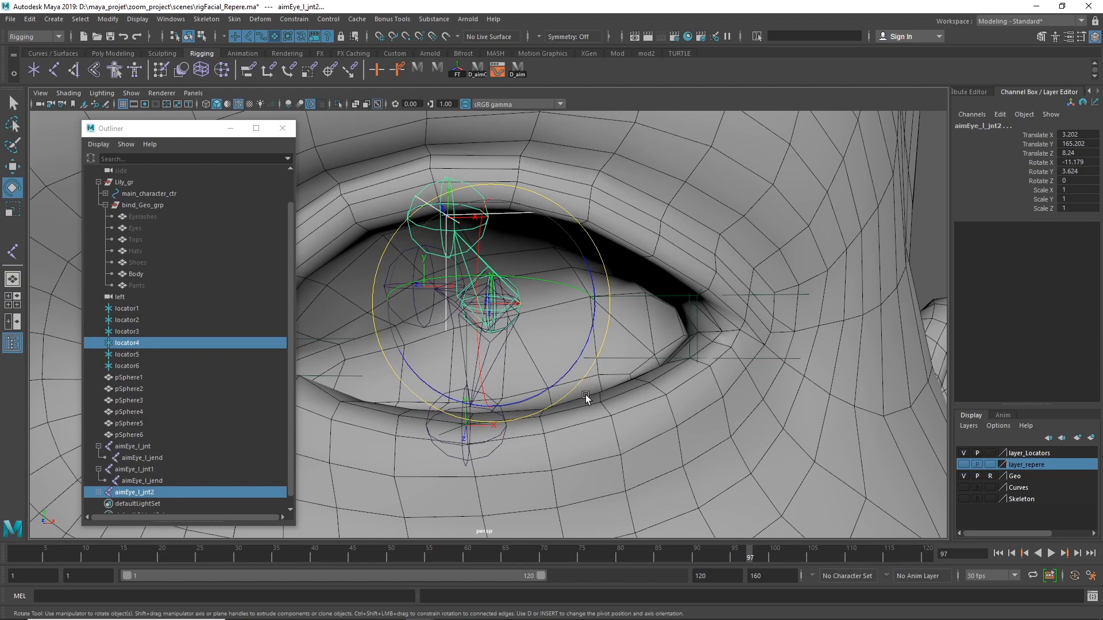
Duplicate the chain aimed at locator4 and rotate the copy down toward the outer corner of the left eye.
click(740, 498)
click(477, 256)
key(ctrl+d)
drag(531, 278, 586, 338)
Aim the rotated copy at locator3 on the upper outer eyelid and delete the surplus duplicate.
click(664, 297)
shift+click(543, 338)
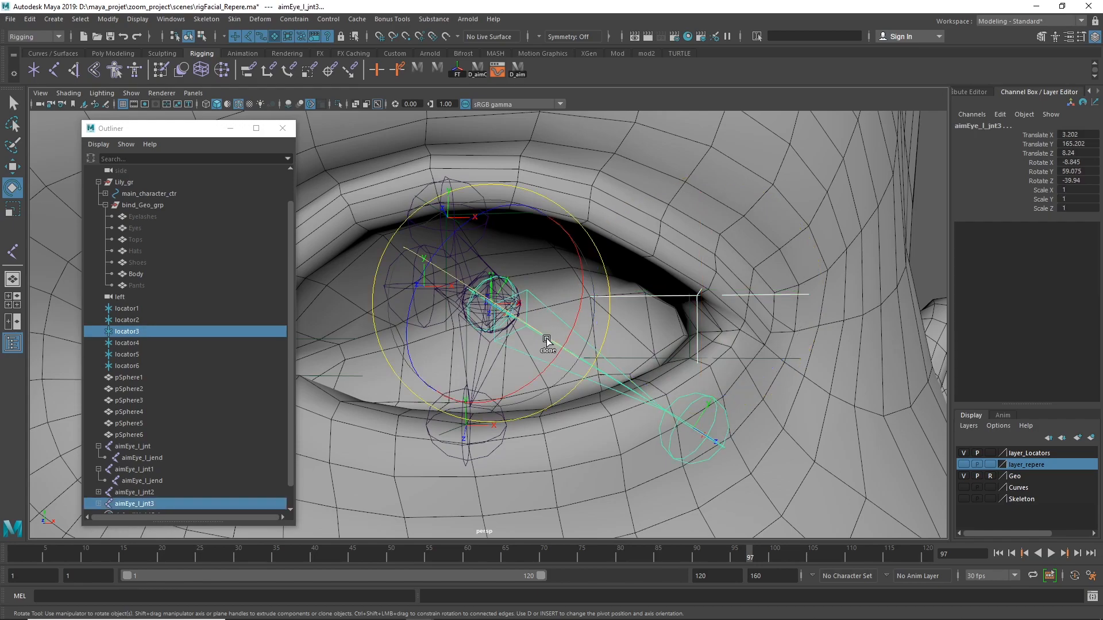
key(g)
key(ctrl+d)
drag(567, 312, 575, 349)
key(Delete)
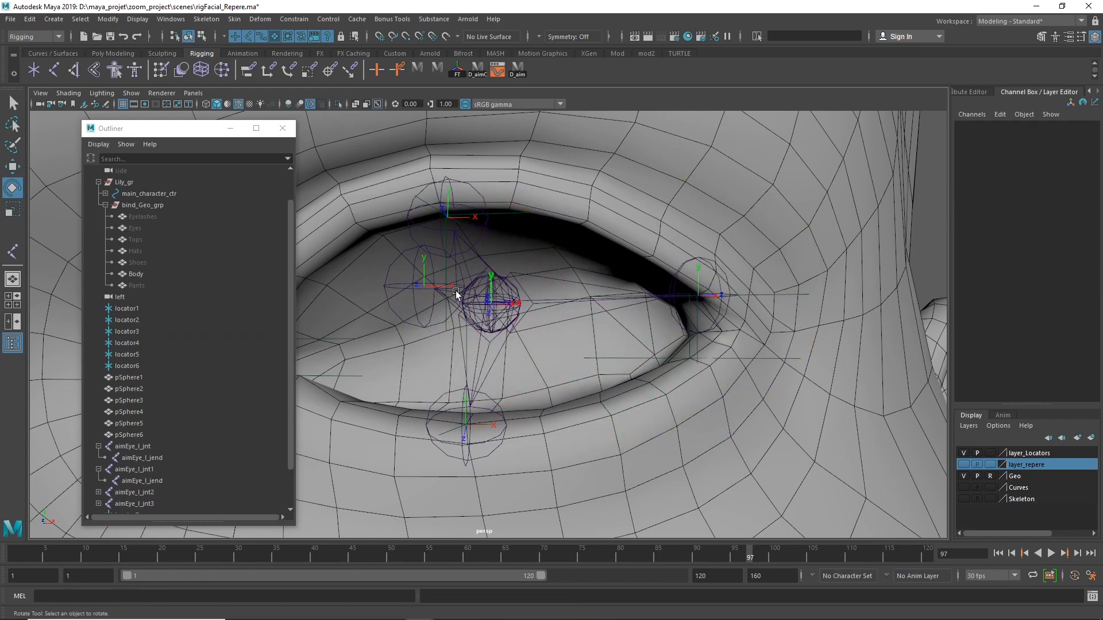
Duplicate the original aimEye_l_jnt chain and rotate the copy upward, clear of the upper outer eyelid.
click(423, 287)
key(Up)
key(ctrl+d)
drag(502, 296, 574, 219)
Aim the raised copy at locator2 on the lower outer eyelid and clear the selection.
click(662, 362)
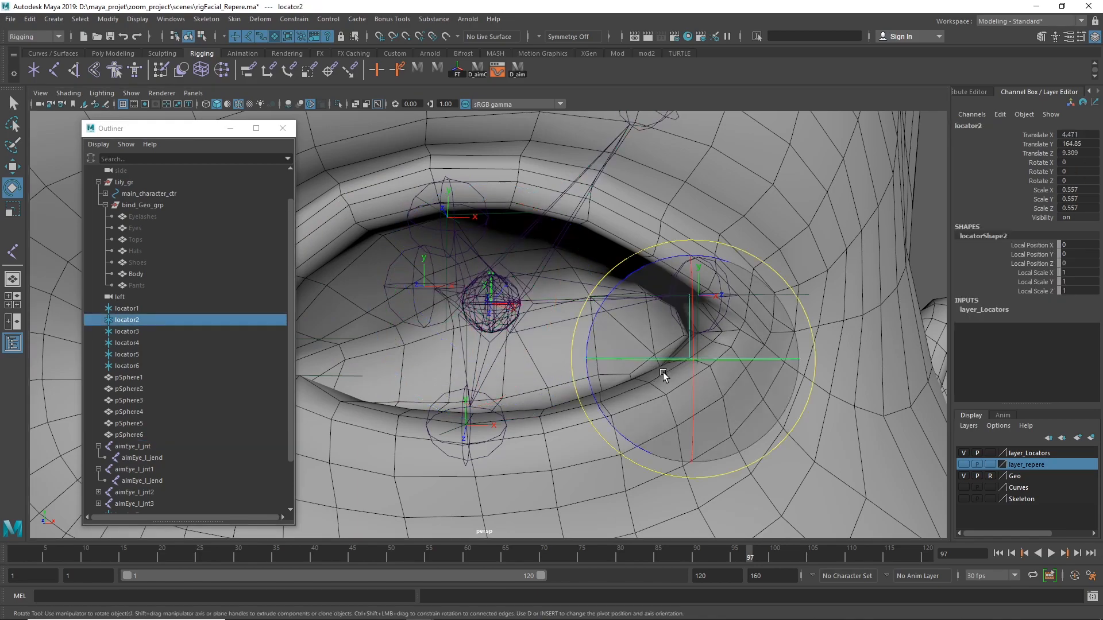
shift+click(580, 196)
key(g)
drag(607, 296, 392, 274)
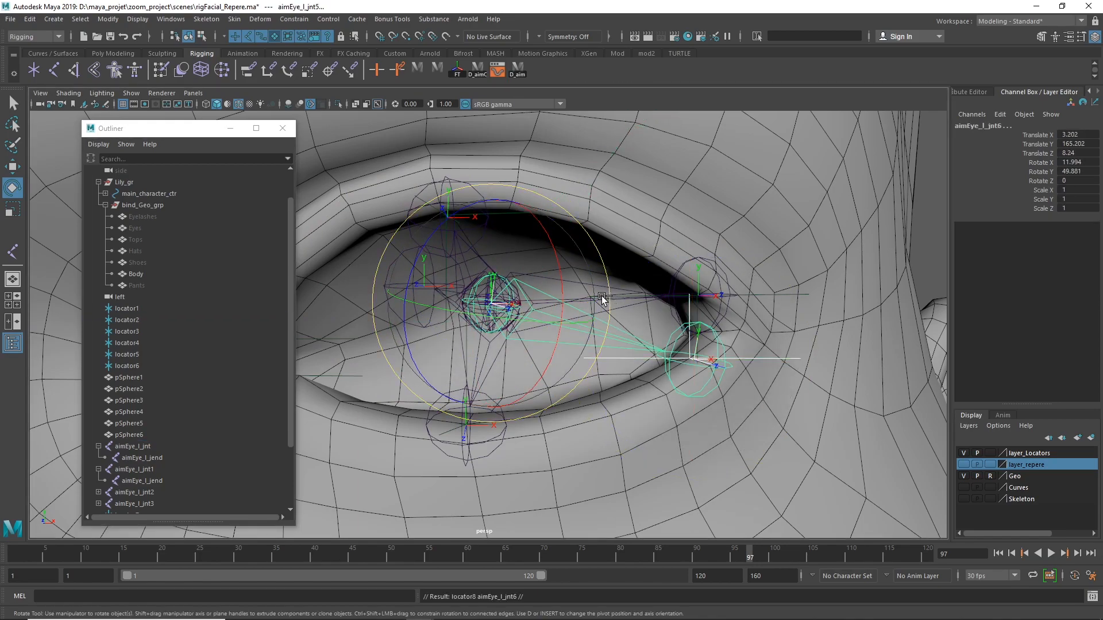
key(ctrl+z)
click(615, 167)
Duplicate the aimEye_l_jnt2 chain and rotate the copy above the inner corner of the left eye.
click(476, 255)
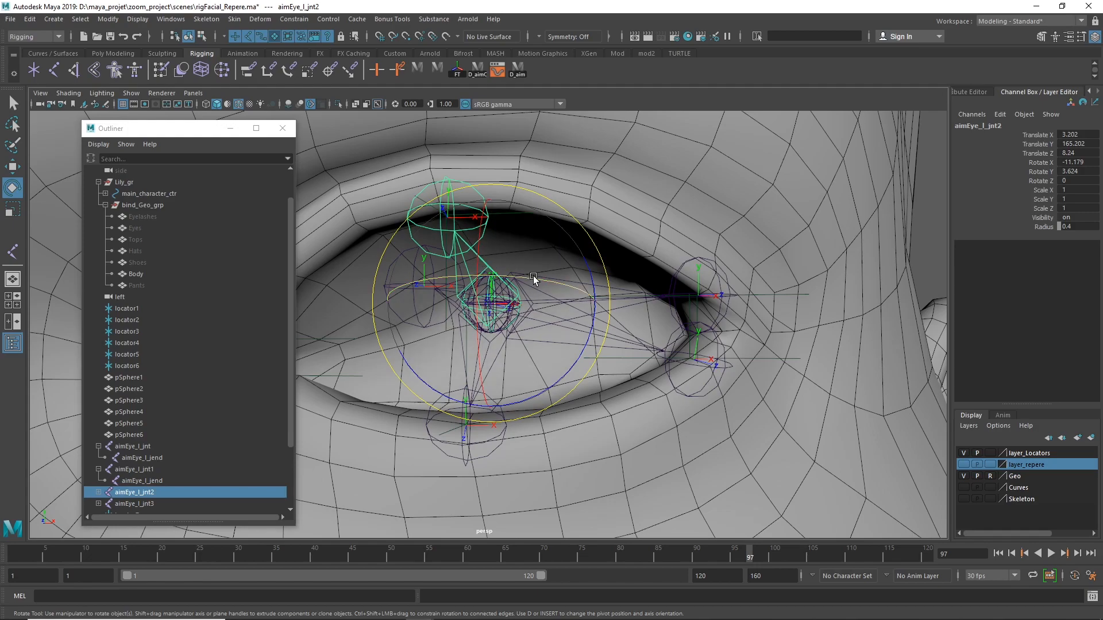
key(ctrl+d)
drag(511, 242, 459, 273)
alt+middle_drag(603, 240, 695, 253)
drag(672, 299, 638, 258)
Aim the copy above the inner corner at locator6 and clear the selection.
click(617, 364)
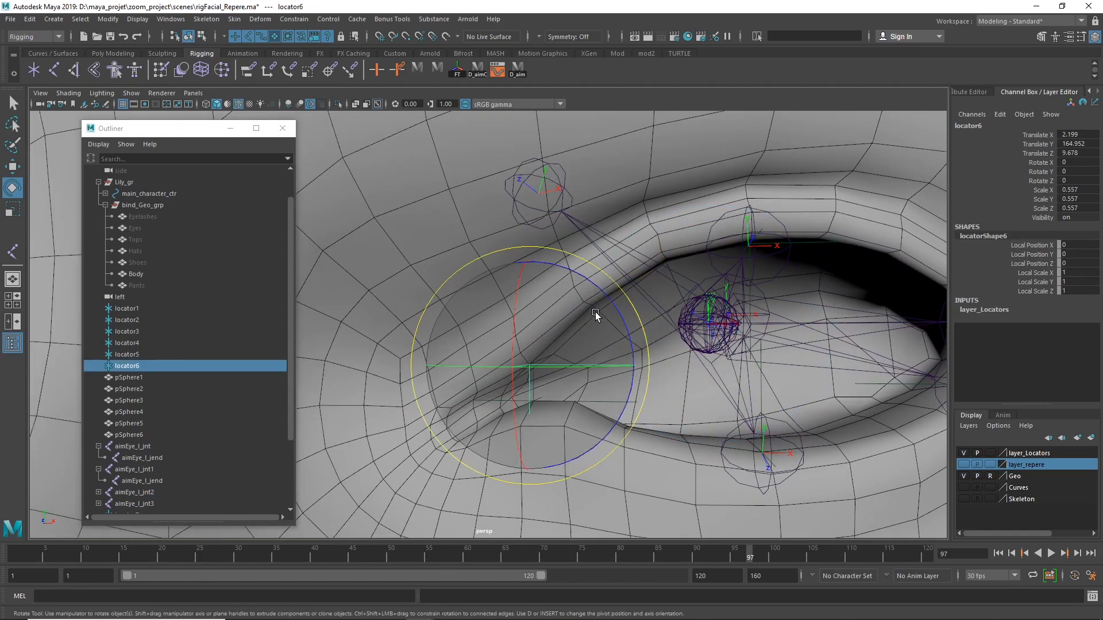
shift+click(627, 255)
key(g)
click(648, 427)
Duplicate the chain aimed at locator6 and aim the copy at the lower inner-corner locator with D_aim.
click(628, 327)
key(ctrl+d)
drag(628, 326, 601, 282)
click(617, 401)
shift+click(631, 262)
click(518, 70)
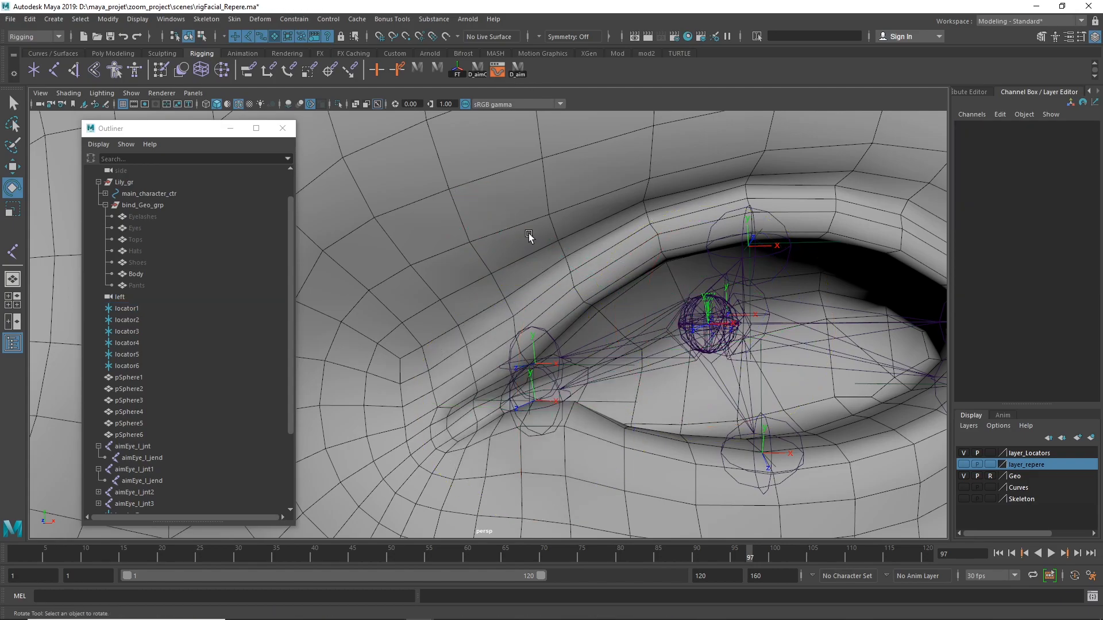
Hide the layer_Locators display layer.
alt+right_drag(530, 233, 234, 387)
click(413, 411)
alt+right_drag(385, 424, 891, 365)
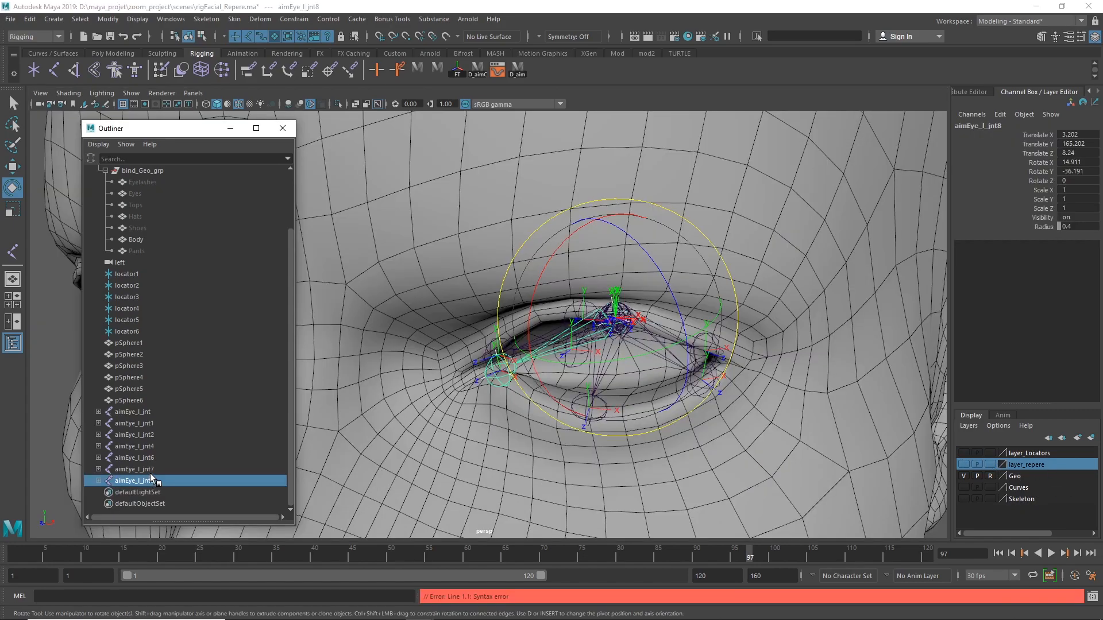
Go through the aimEye_l_jnt chains one by one and check which eyelid point each one aims at.
click(153, 469)
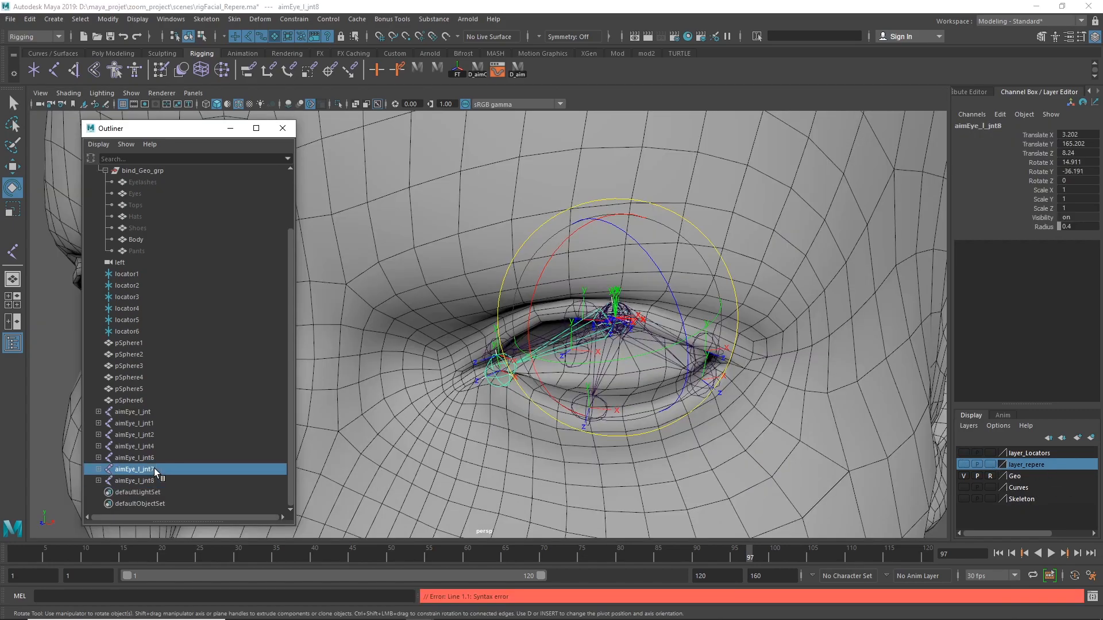
click(154, 457)
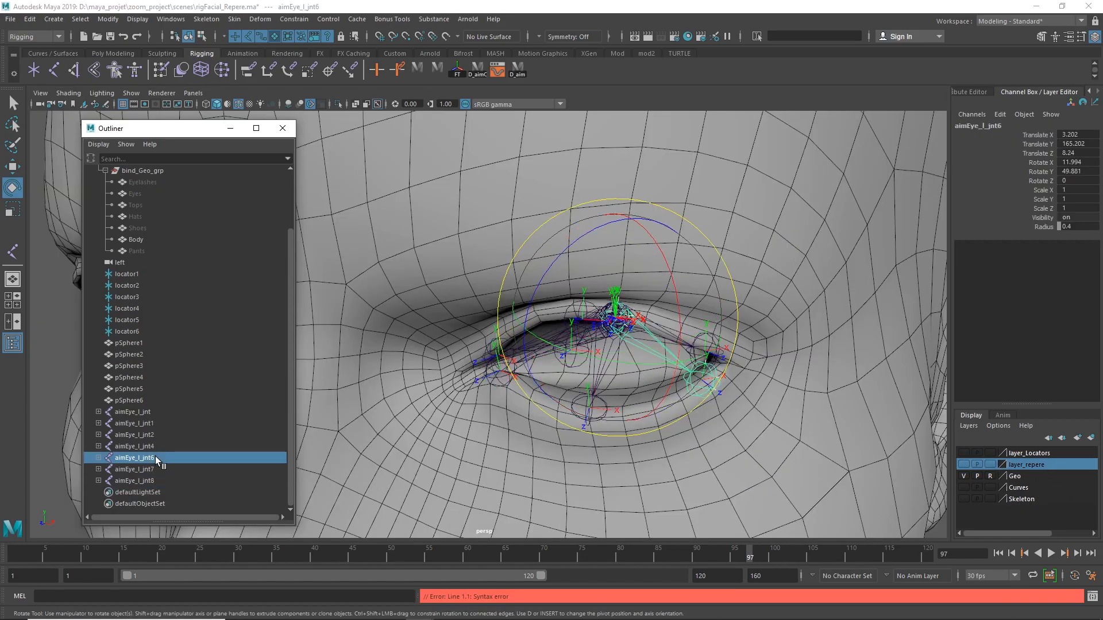
click(155, 446)
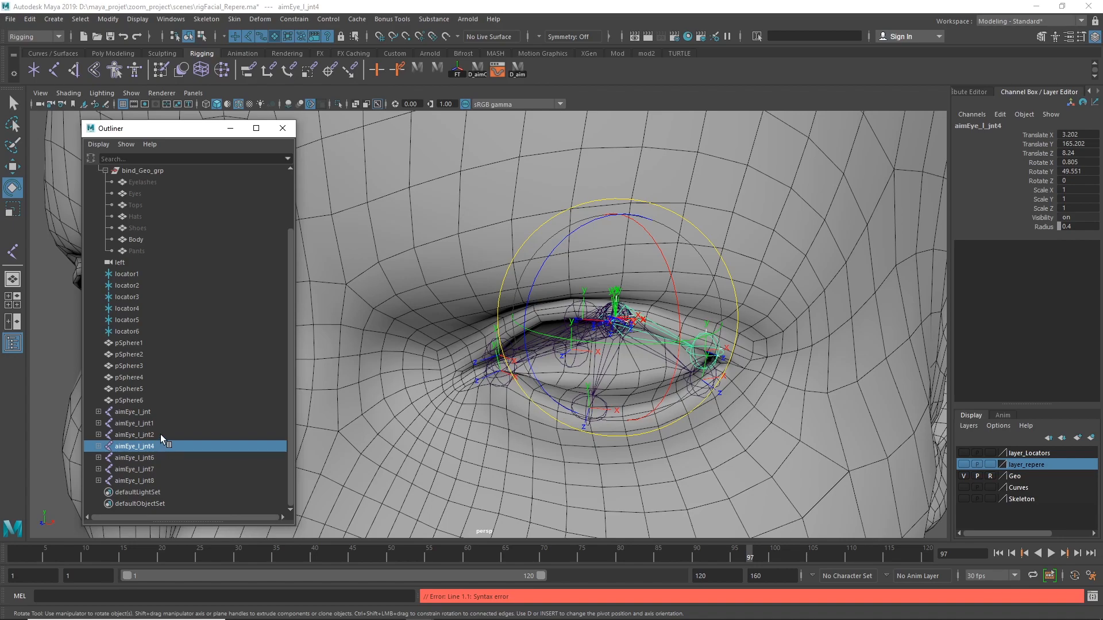
click(160, 434)
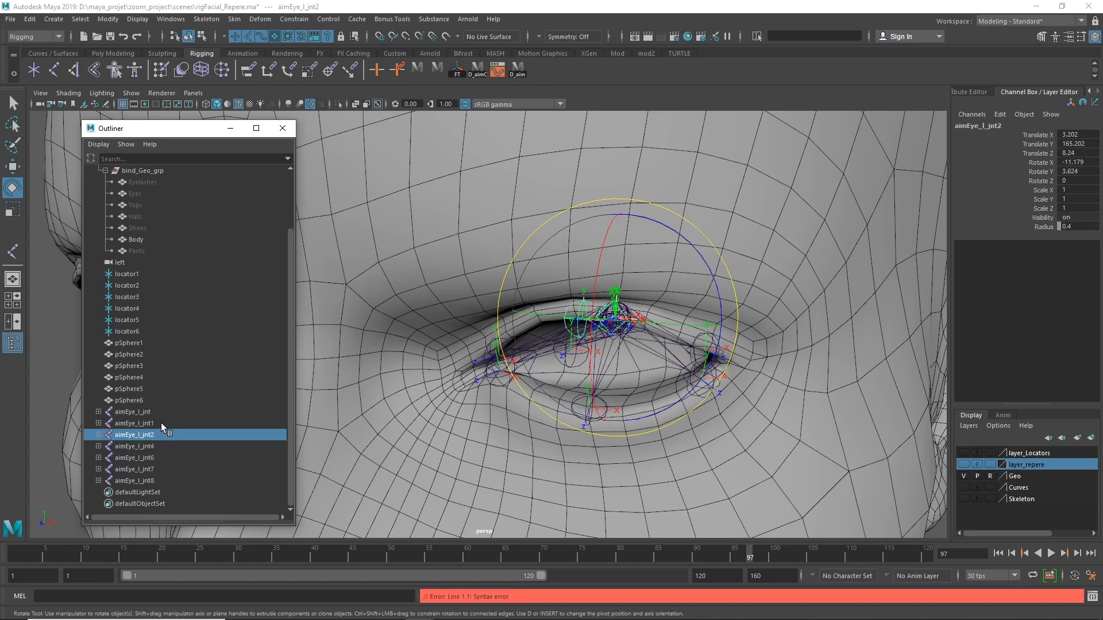
click(161, 423)
click(170, 411)
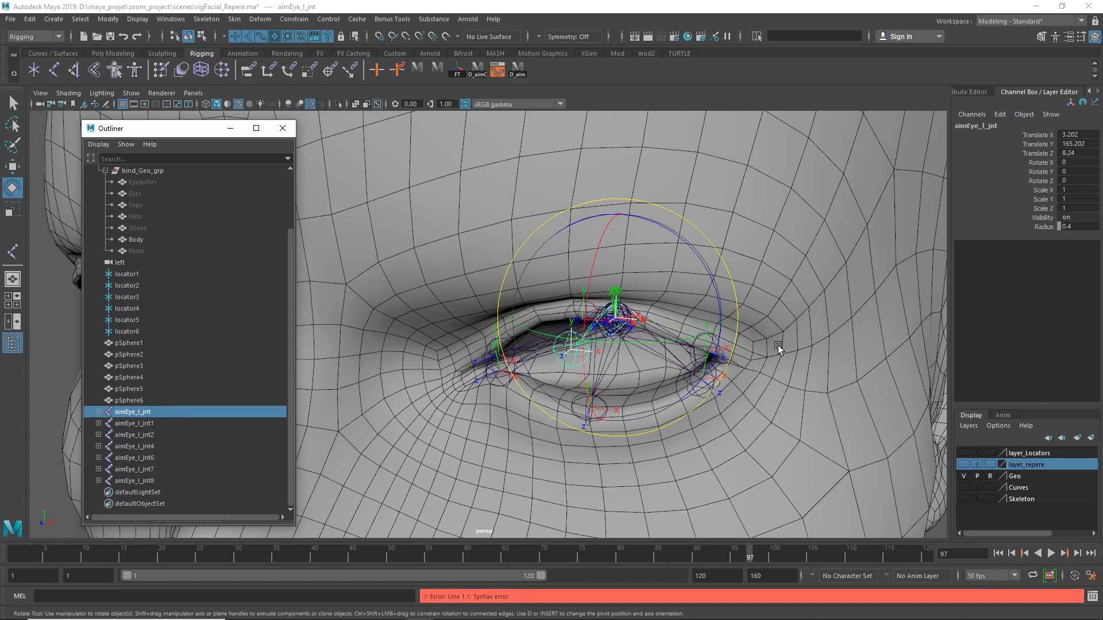
mouse_move(829, 289)
alt+mouse_down()
mouse_move(803, 316)
mouse_move(848, 282)
alt+mouse_up()
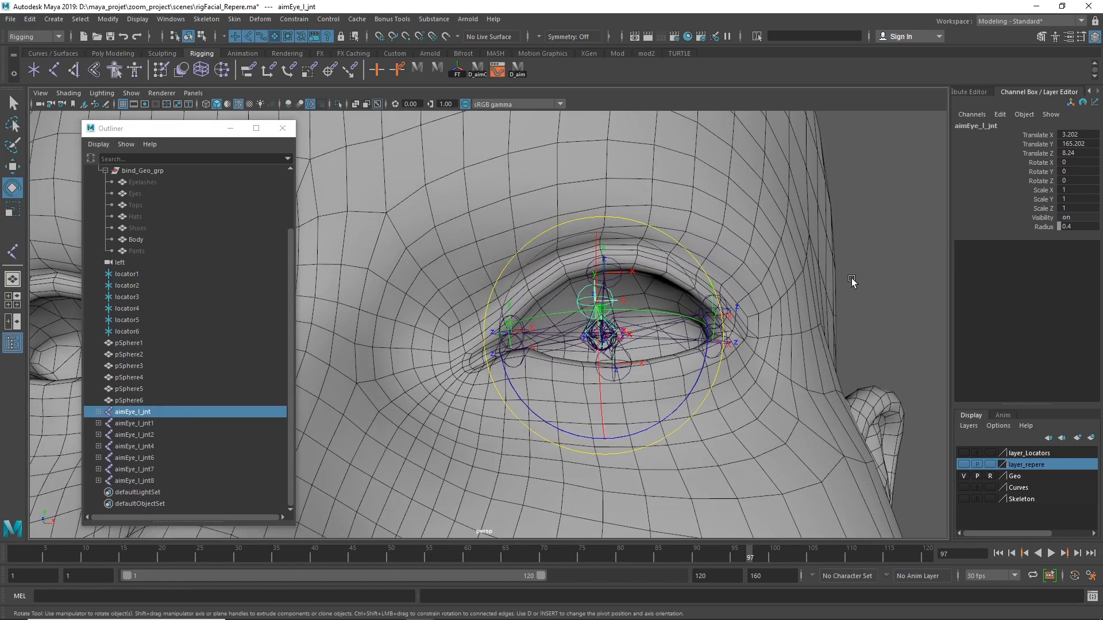
click(883, 250)
mouse_move(470, 412)
alt+mouse_down()
mouse_move(493, 426)
mouse_move(457, 427)
alt+mouse_up()
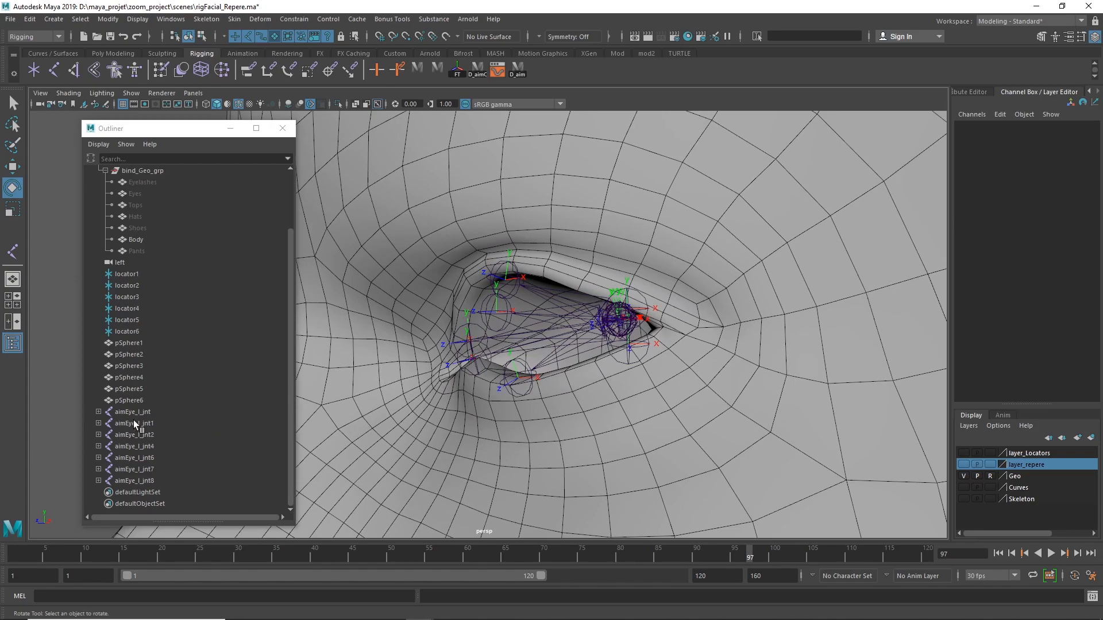
Select the chain roots aimEye_l_jnt1 to aimEye_l_jnt8 and undo the accidental parenting between aimEye_l_jnt1 and aimEye_l_jnt4.
click(149, 412)
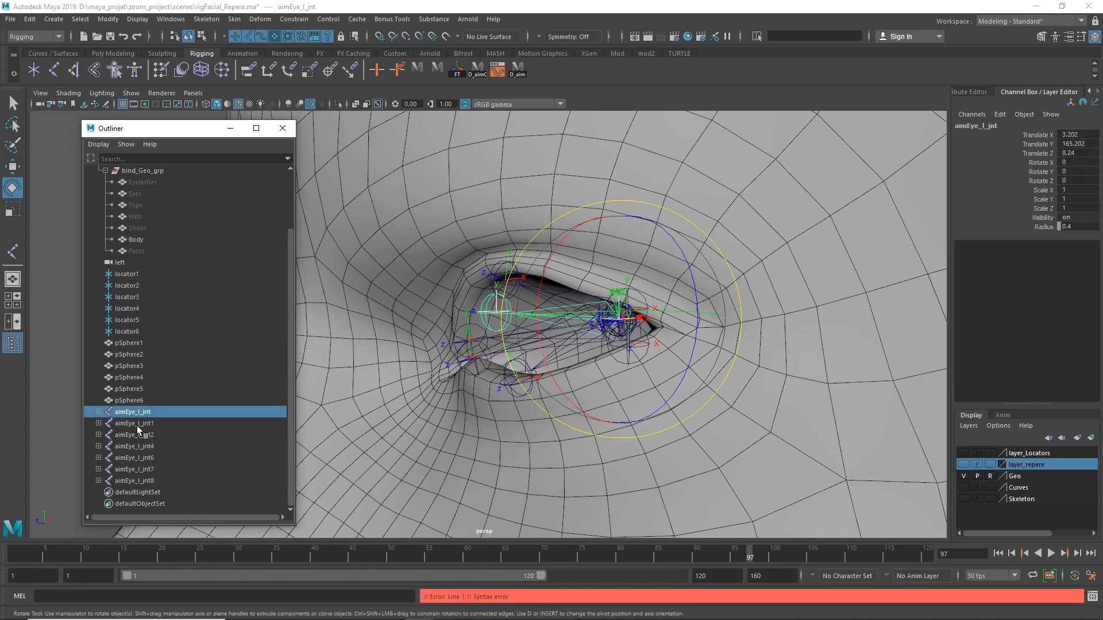
click(137, 425)
drag(137, 425, 139, 479)
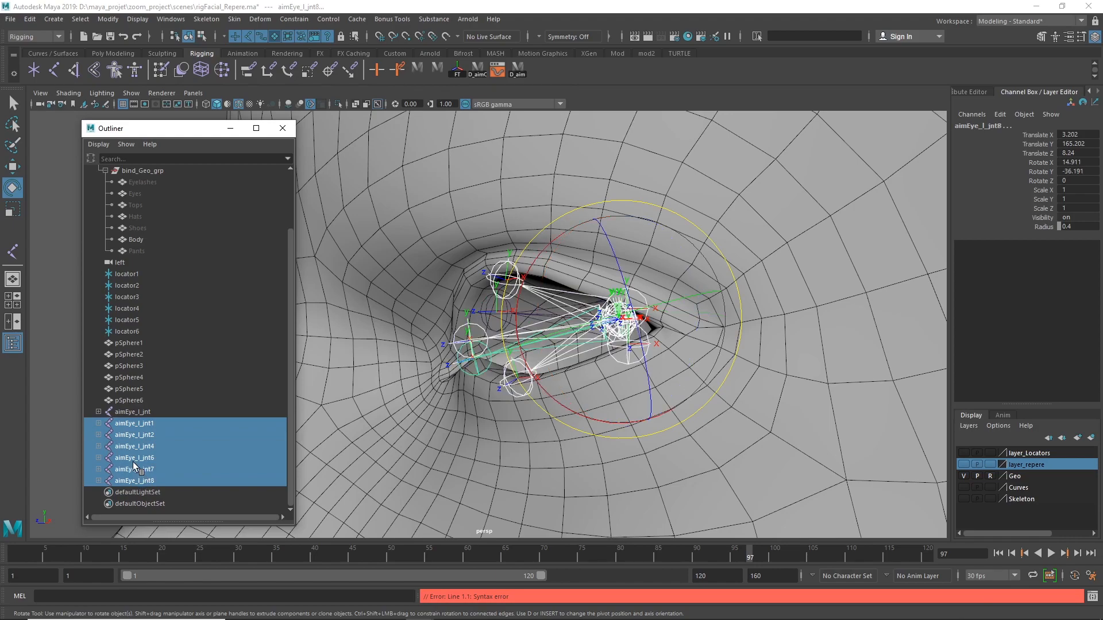
click(98, 424)
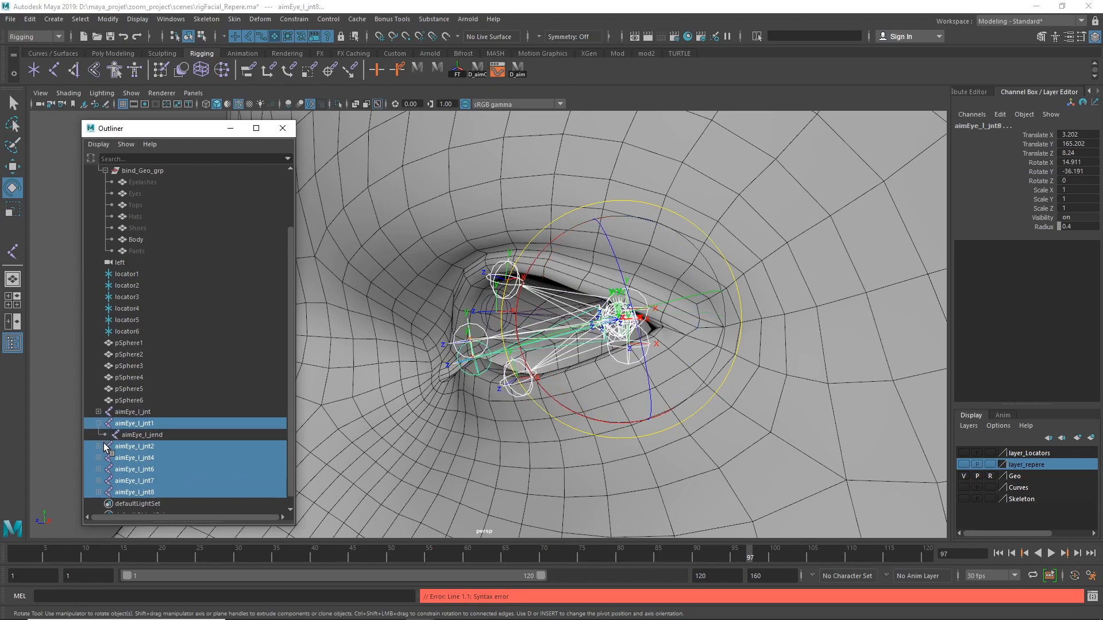
click(99, 446)
drag(100, 458, 100, 470)
key(ctrl+z)
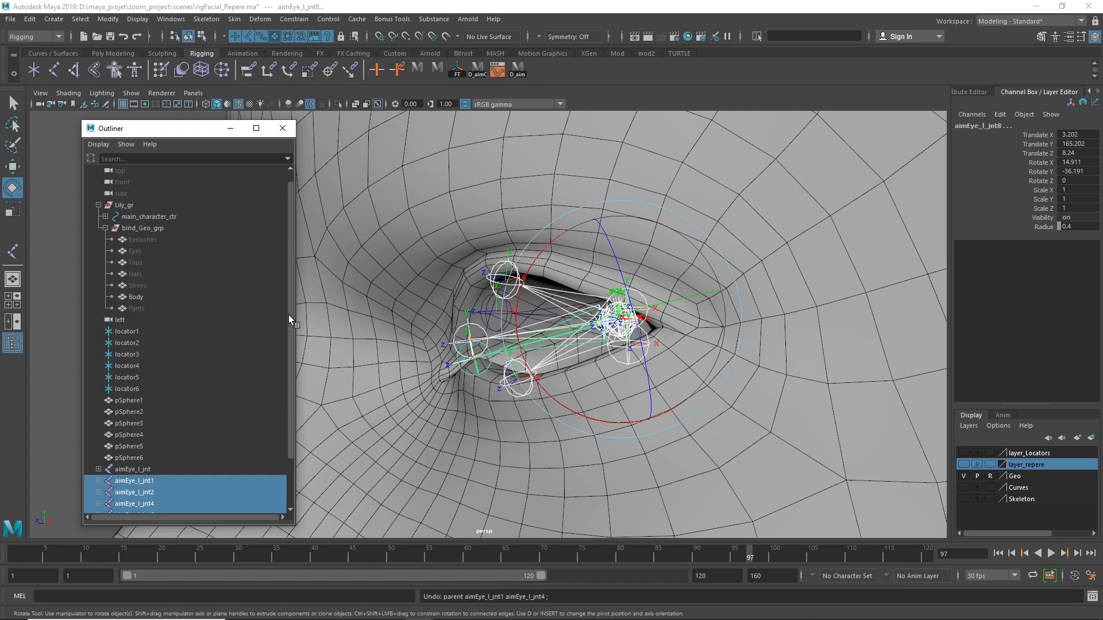
Expand the six selected chains in the Outliner and add each aimEye_l_jend end joint to the selection.
drag(290, 316, 289, 368)
click(99, 481)
click(98, 470)
click(99, 458)
click(99, 446)
click(98, 435)
click(99, 424)
scroll(190, 376, down, 2)
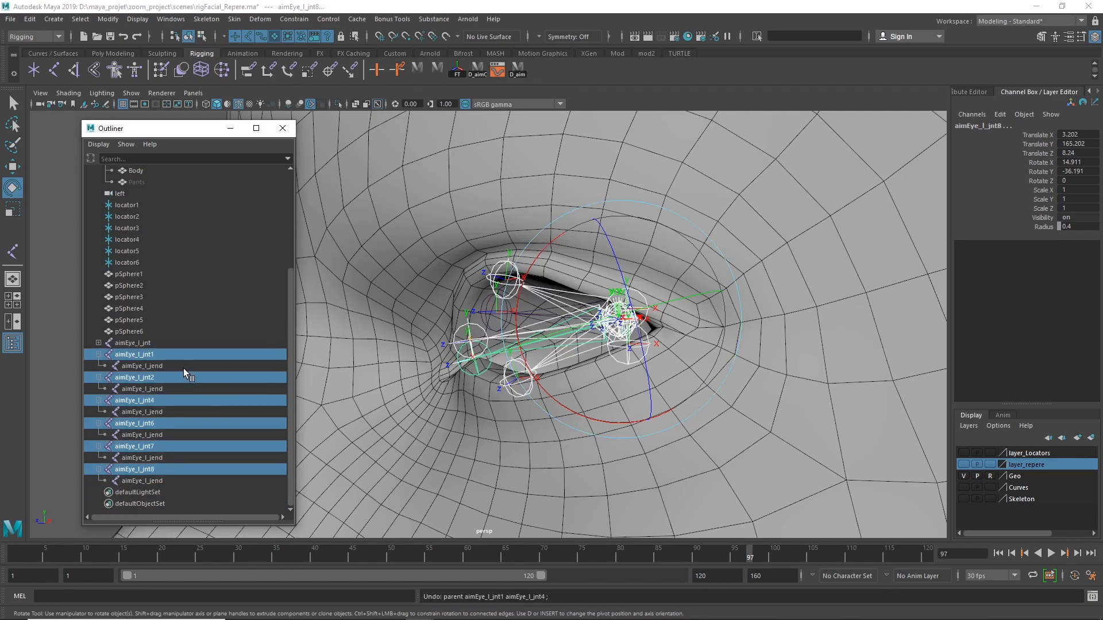
ctrl+click(179, 367)
ctrl+click(167, 434)
ctrl+click(167, 458)
ctrl+click(166, 480)
Set the Radius of the selected eyelid joints to 0.15 and clear the selection.
click(1042, 228)
text(0.2)
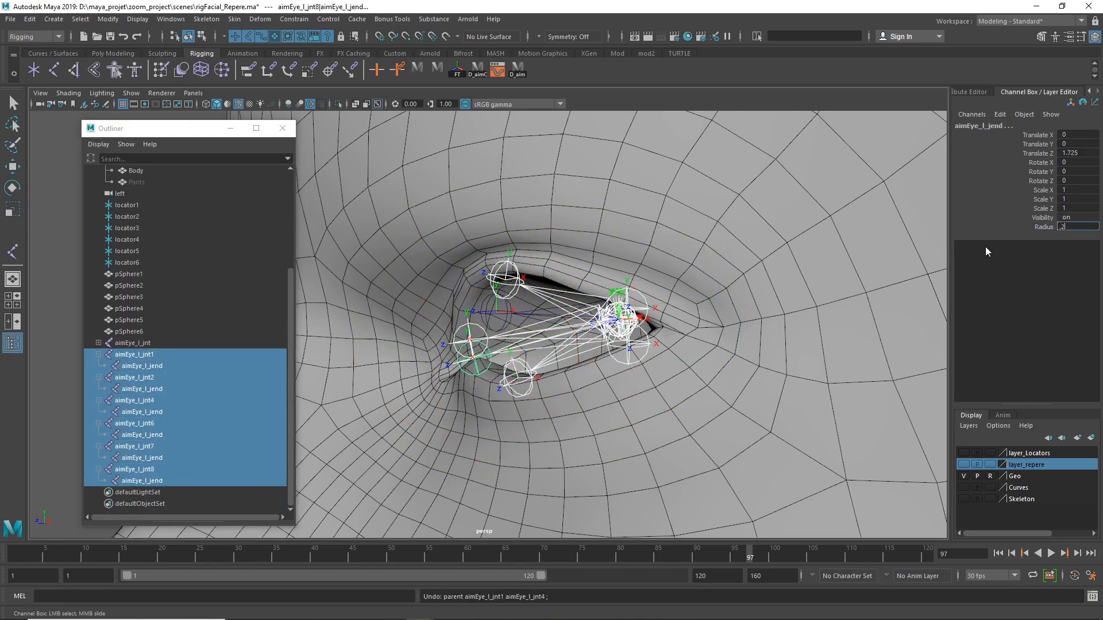
key(Return)
text(0.1)
key(Return)
click(68, 258)
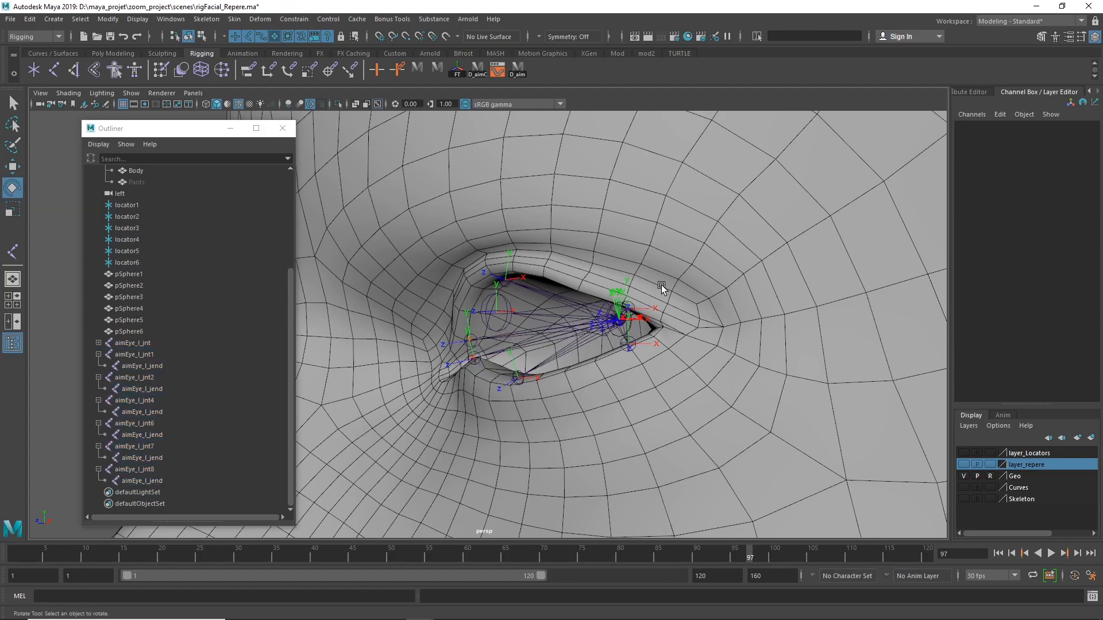
Turn off the local rotation axes display on all joints from aimEye_l_jnt to the last aimEye_l_jend and clear the selection.
alt+drag(557, 299, 682, 338)
alt+drag(758, 334, 658, 324)
click(109, 346)
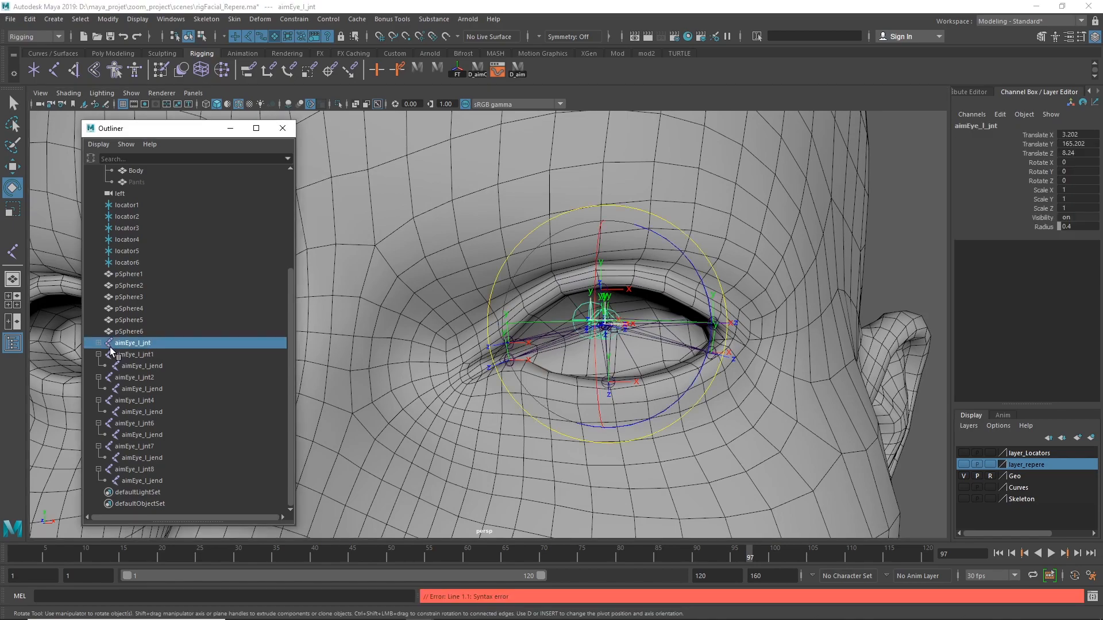
click(100, 344)
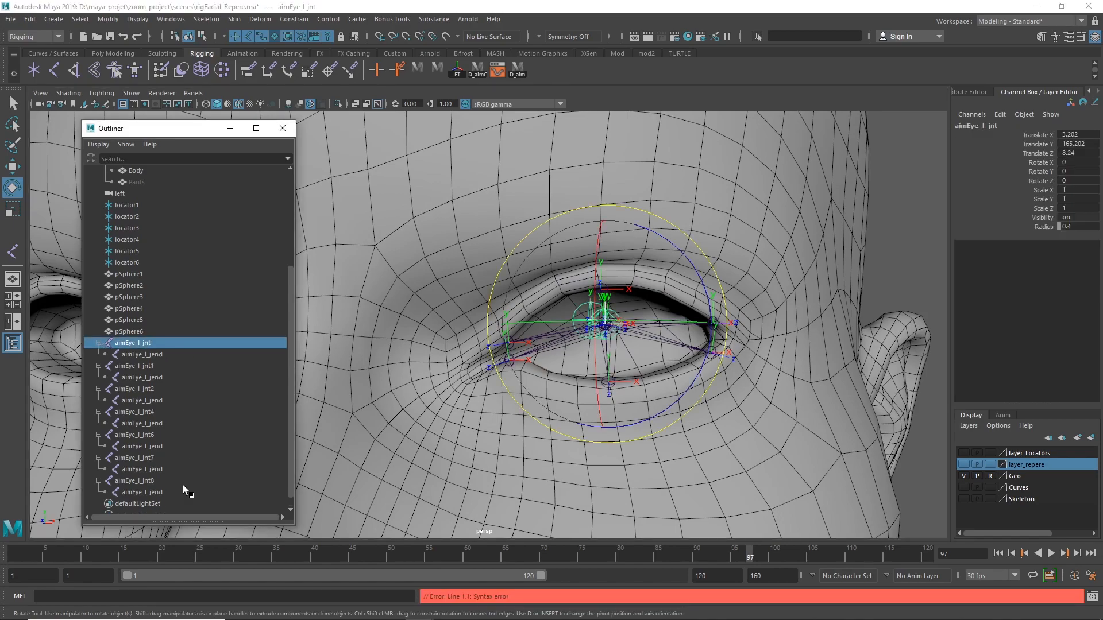
shift+click(147, 489)
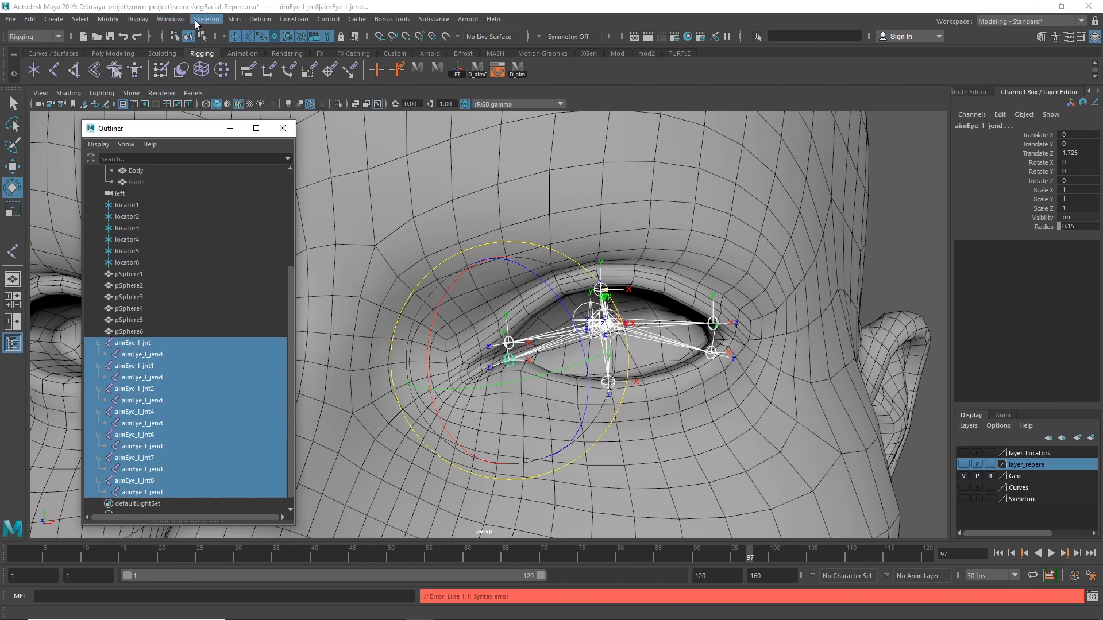
click(138, 19)
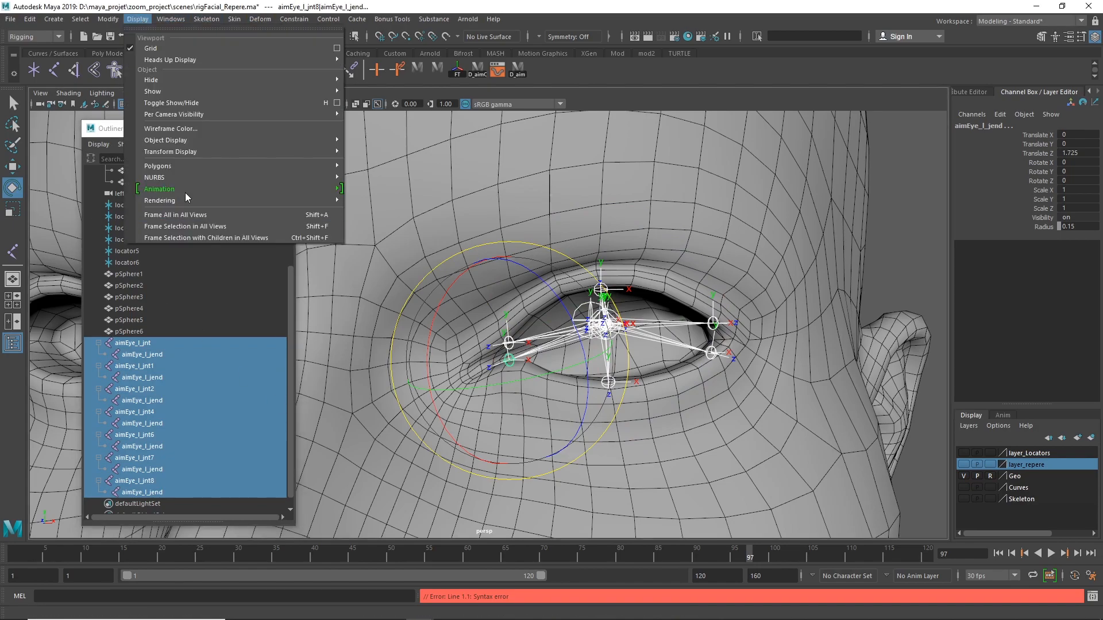
mouse_move(239, 151)
click(375, 161)
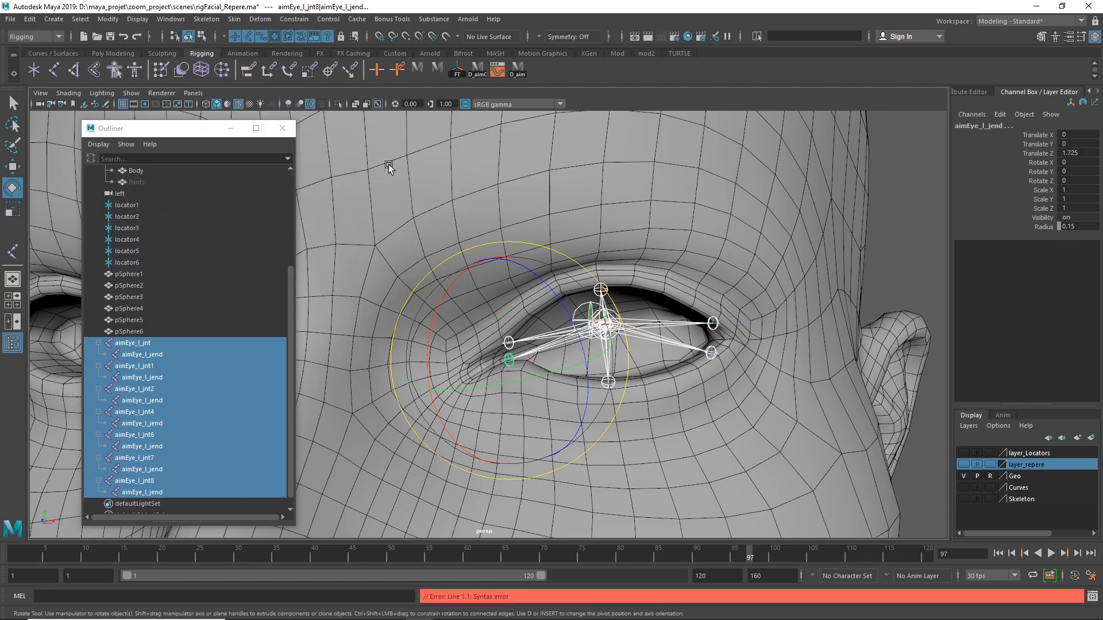
click(916, 233)
alt+drag(916, 234, 653, 376)
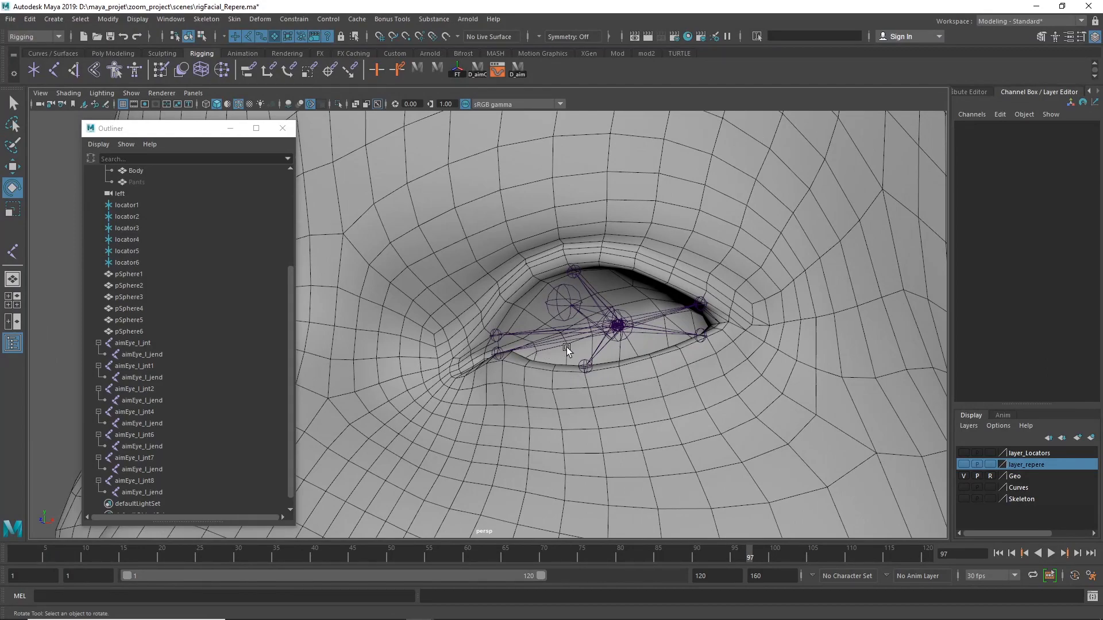
alt+right_drag(629, 453, 677, 431)
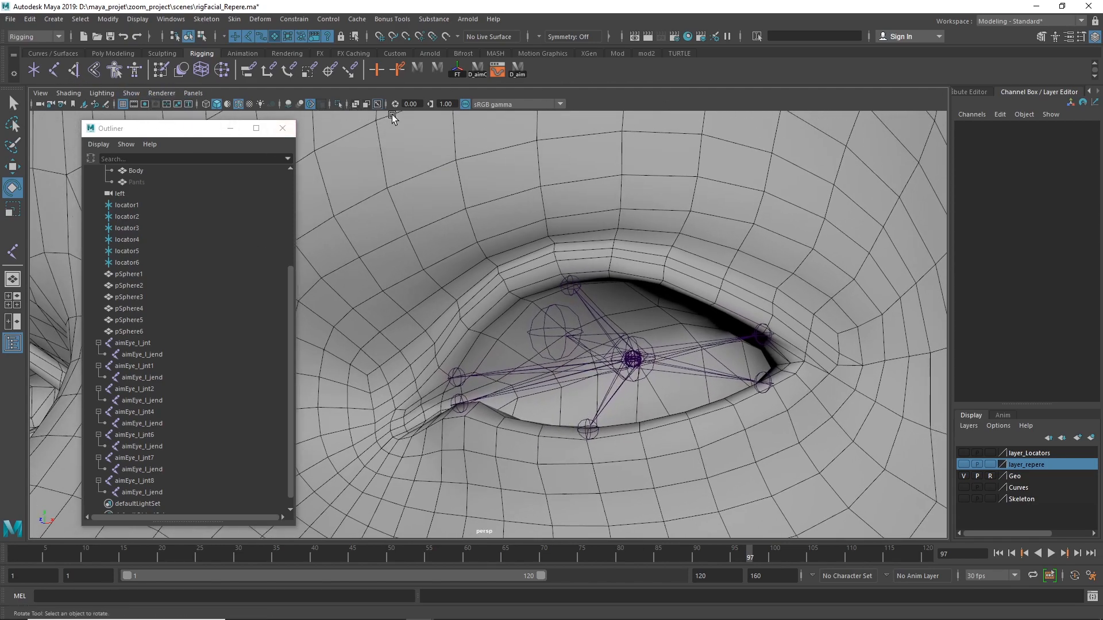
Use the Grease Pencil to label the upper-lid joint positions A, B and C in red from inner to outer corner.
click(106, 104)
alt+right_drag(568, 188, 443, 200)
alt+drag(441, 200, 497, 198)
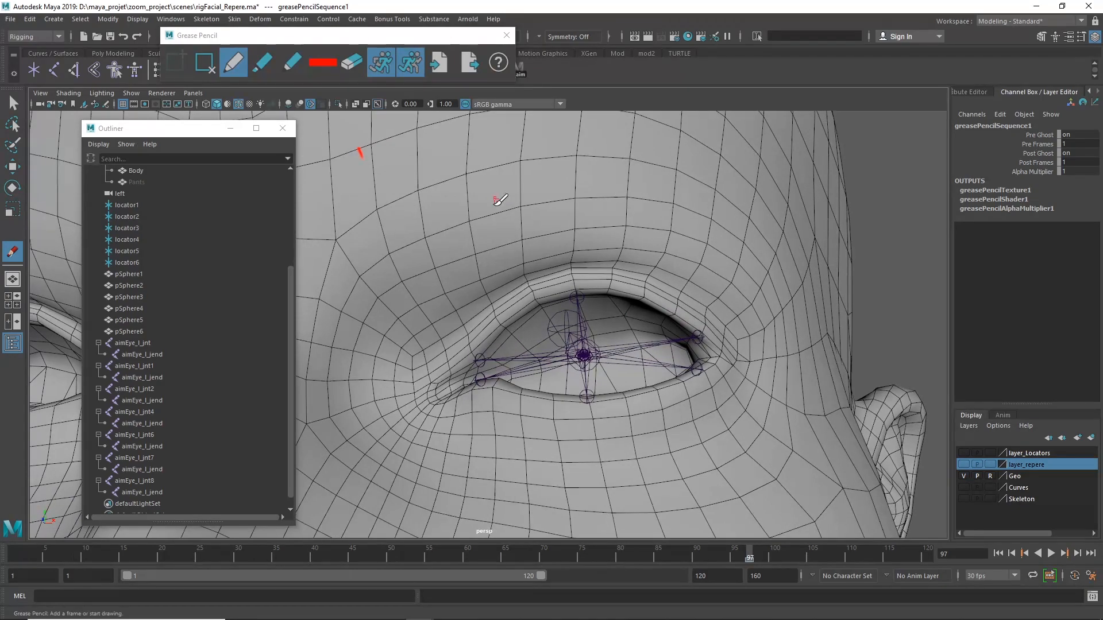
drag(460, 328, 475, 313)
drag(579, 240, 579, 262)
mouse_move(730, 277)
mouse_down()
mouse_move(715, 284)
mouse_move(733, 296)
mouse_up()
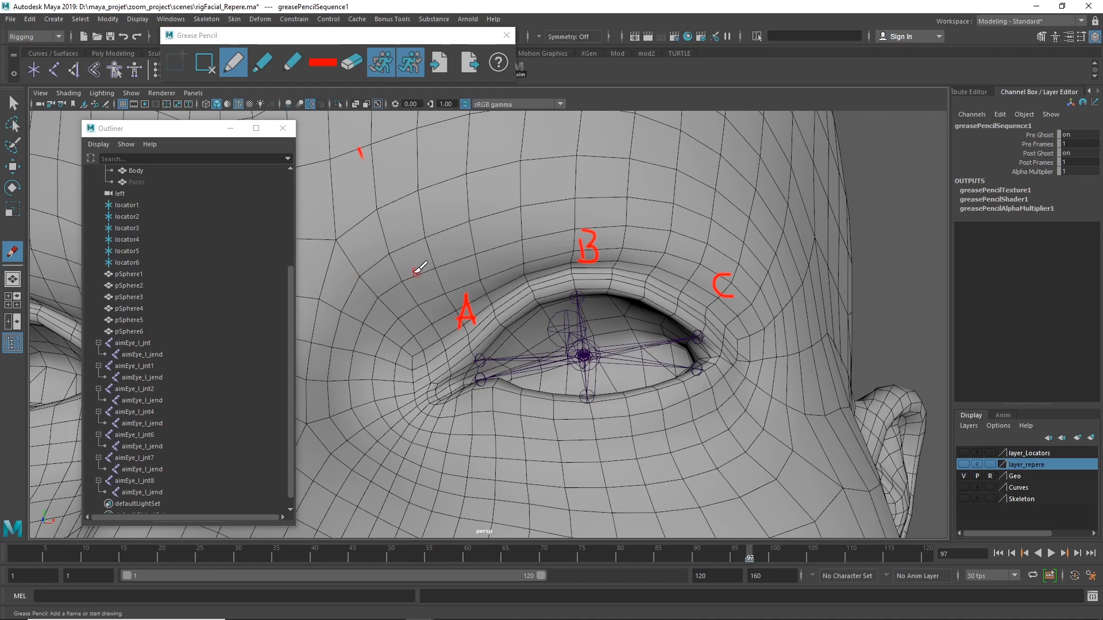
Handwrite "UP" above and "LO" below the inner eye corner in red, and extend the upper label with "Eyelid".
mouse_move(378, 265)
mouse_down()
mouse_move(396, 277)
mouse_move(402, 256)
mouse_move(416, 286)
mouse_move(417, 276)
mouse_up()
mouse_move(392, 441)
mouse_down()
mouse_move(394, 453)
mouse_move(422, 452)
mouse_move(435, 425)
mouse_up()
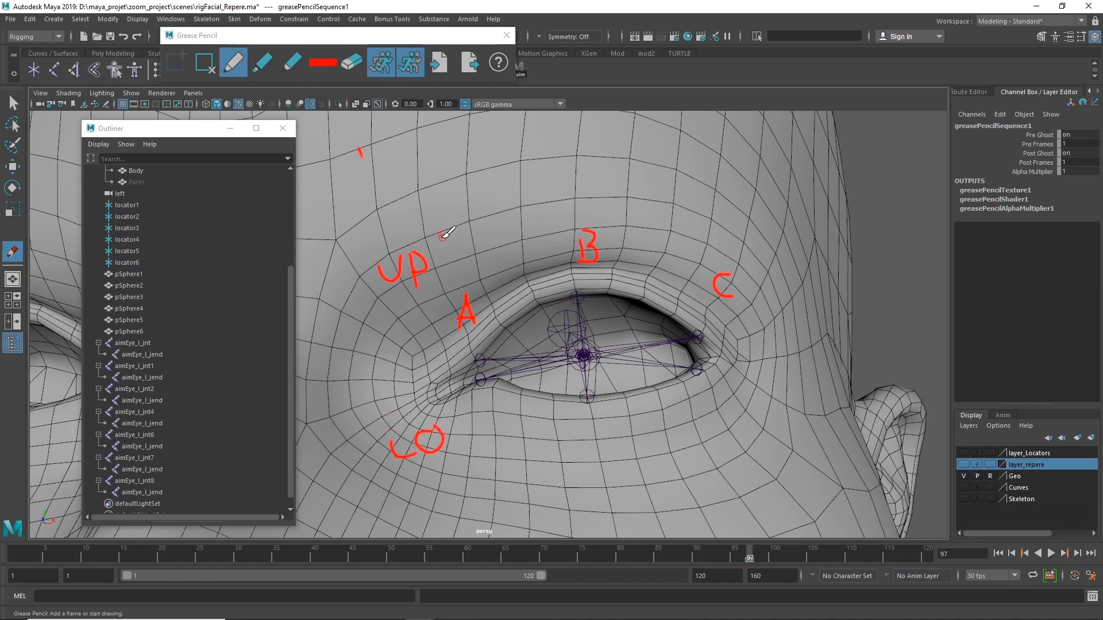
mouse_move(436, 219)
mouse_down()
mouse_move(436, 254)
mouse_move(445, 221)
mouse_move(448, 253)
mouse_move(470, 229)
mouse_move(478, 273)
mouse_move(506, 244)
mouse_up()
mouse_move(494, 192)
mouse_down()
mouse_move(520, 236)
mouse_move(545, 227)
mouse_move(561, 199)
mouse_move(583, 217)
mouse_up()
click(532, 194)
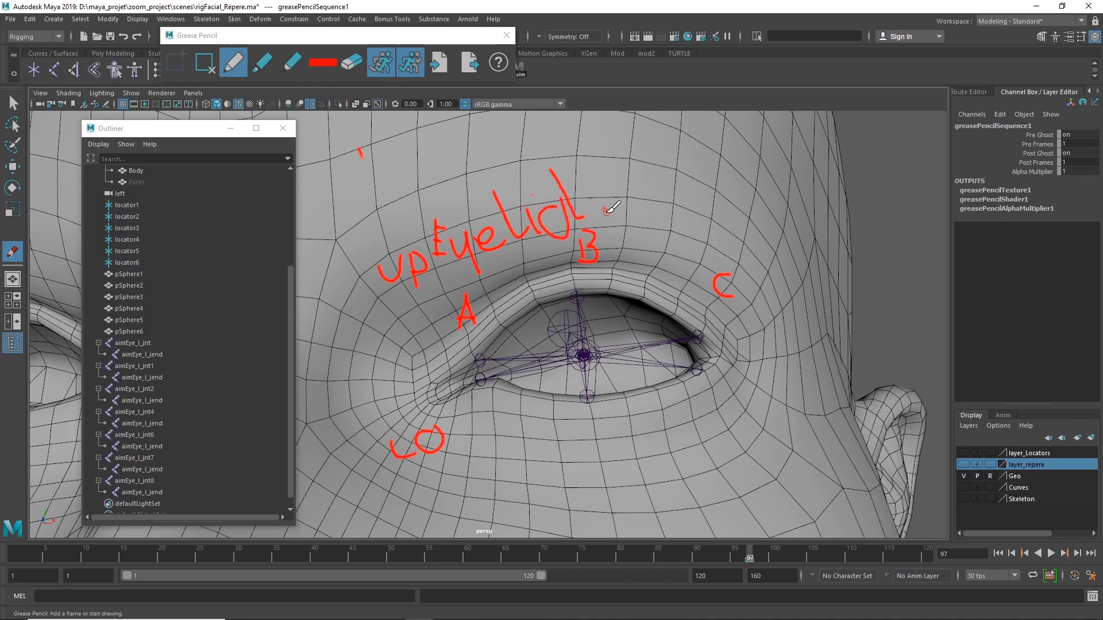
Complete the handwritten upper-lid label above the eye with "L_jnt".
drag(612, 171, 639, 211)
mouse_move(652, 215)
mouse_down()
mouse_move(684, 224)
mouse_move(678, 236)
mouse_up()
drag(691, 195, 720, 215)
click(718, 170)
mouse_move(719, 169)
mouse_down()
mouse_move(729, 218)
mouse_move(710, 199)
mouse_up()
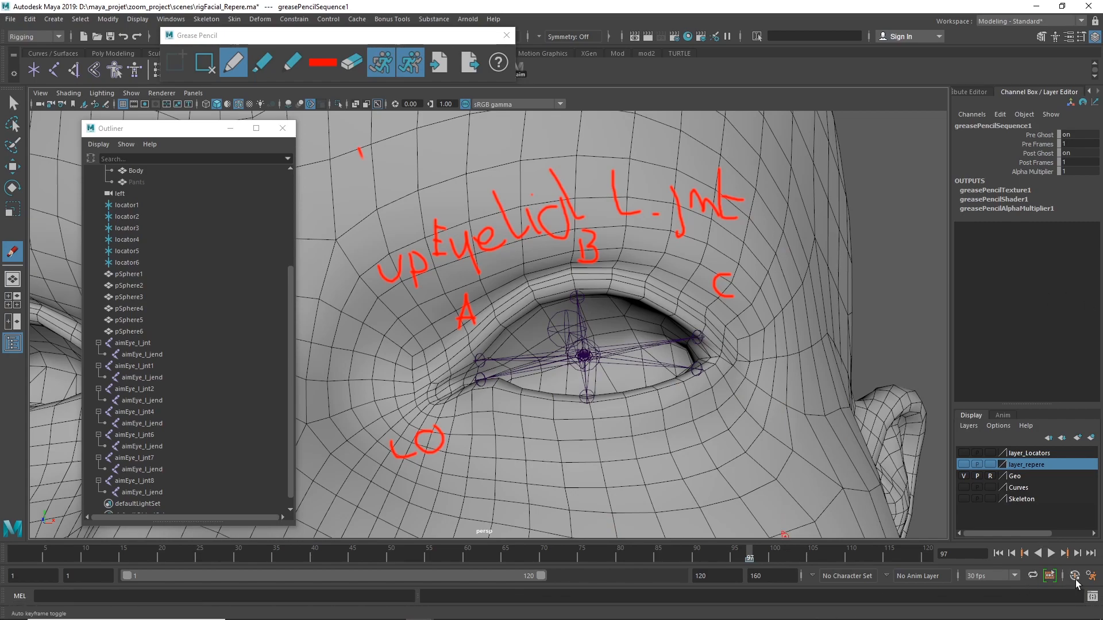
Open the Script Editor and review the parentEye_l_j, aimEye_l_jnt and aimEye_l_jend names in the joint naming list.
click(1092, 596)
drag(424, 199, 296, 200)
drag(460, 241, 308, 230)
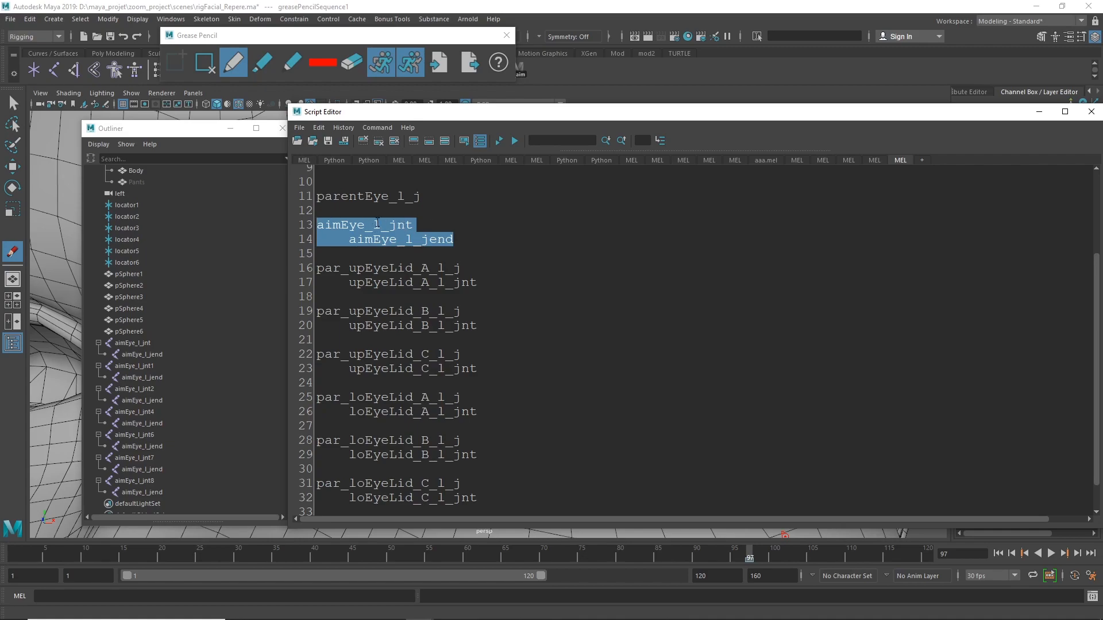
click(424, 226)
key(shift+Left)
key(shift+Left)
key(shift+Left)
key(shift+Left)
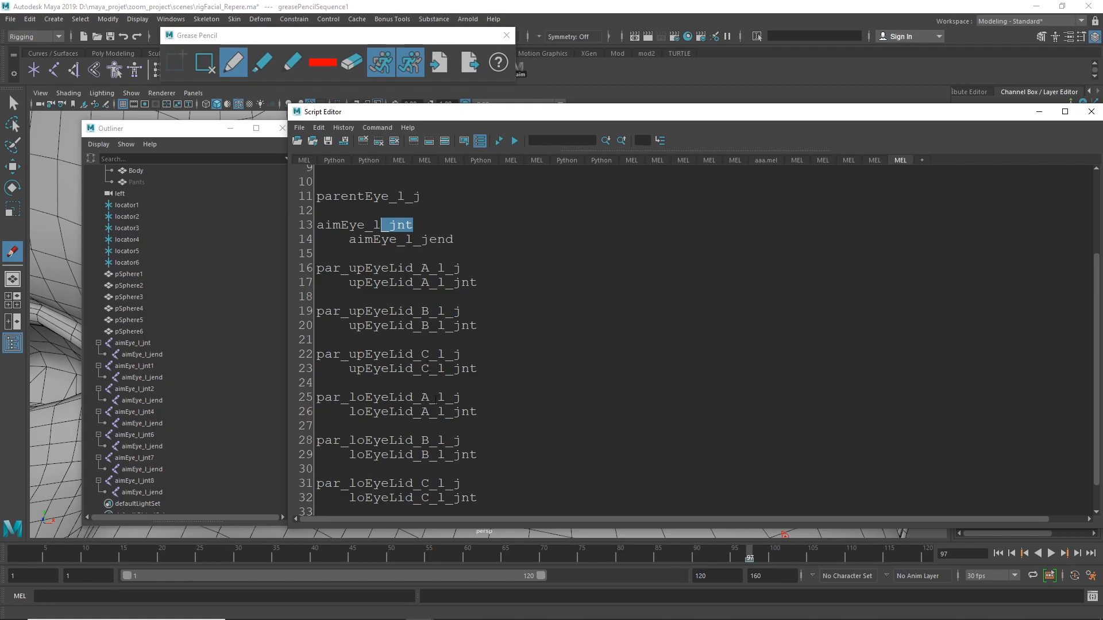
Review the eyelid naming pattern in the list: the par prefix, the up and lo parts, and the joint suffixes.
drag(364, 282, 357, 312)
click(348, 340)
drag(365, 398, 357, 398)
click(481, 286)
drag(497, 282, 353, 283)
click(481, 292)
drag(478, 284, 456, 283)
click(467, 268)
drag(342, 268, 318, 269)
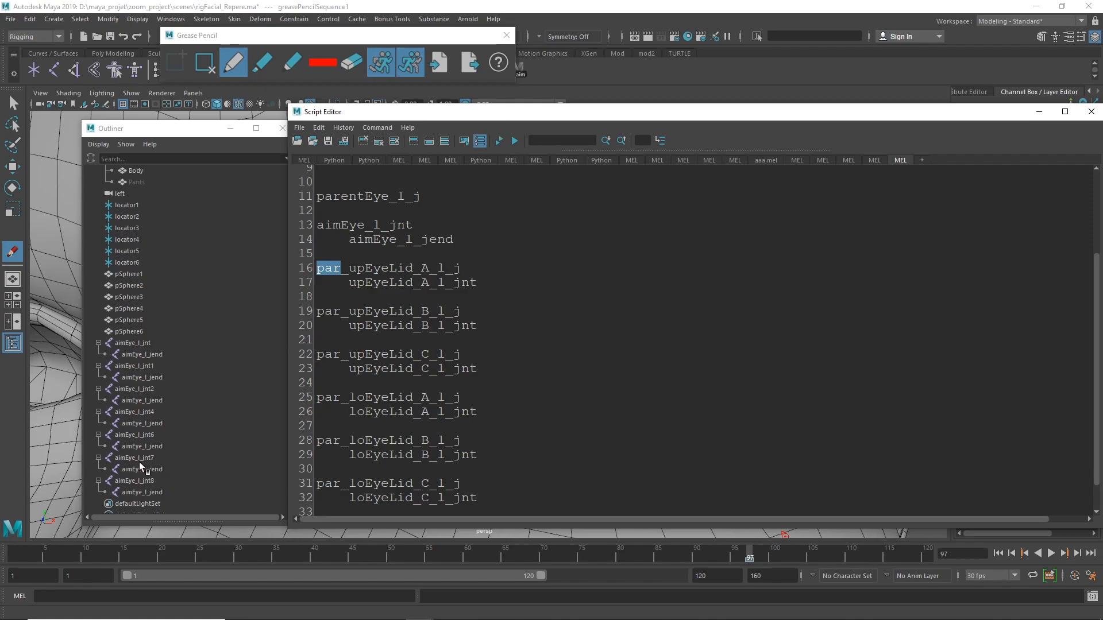
click(509, 466)
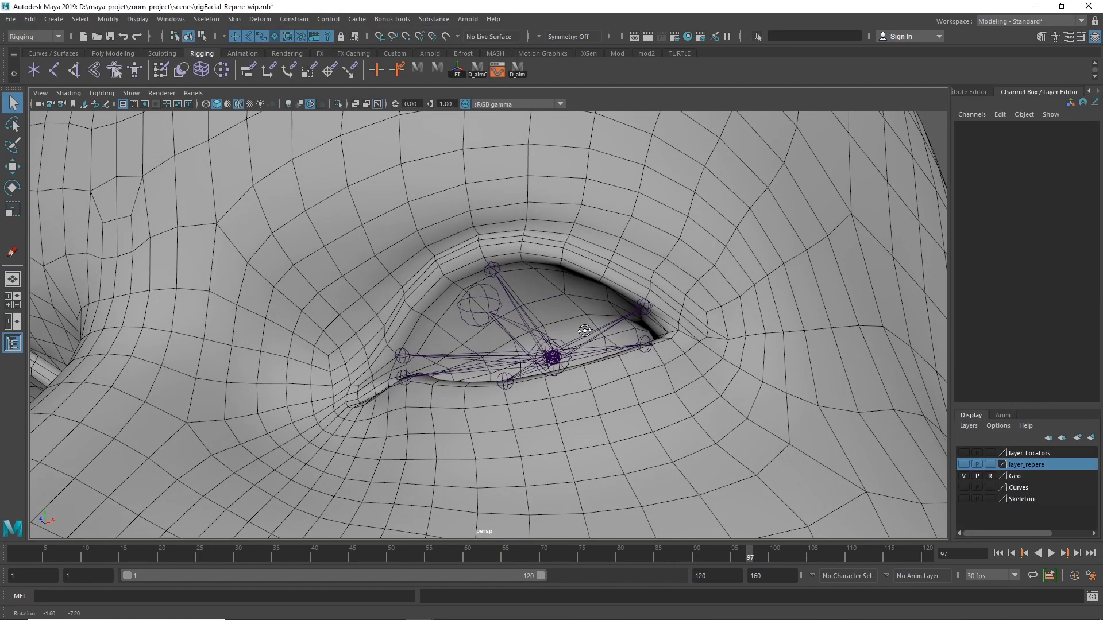
Toggle the visibility of layer_repere to compare its marker spheres with the eyelid joints, leaving the layer hidden.
scroll(571, 330, up, 5)
alt+drag(638, 342, 392, 409)
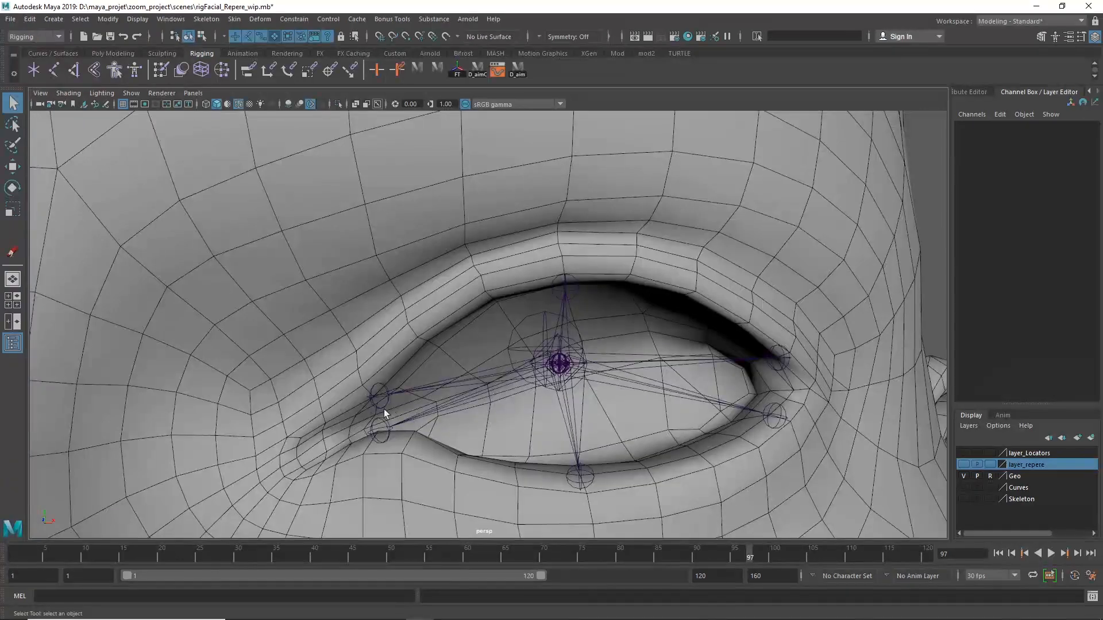
click(962, 464)
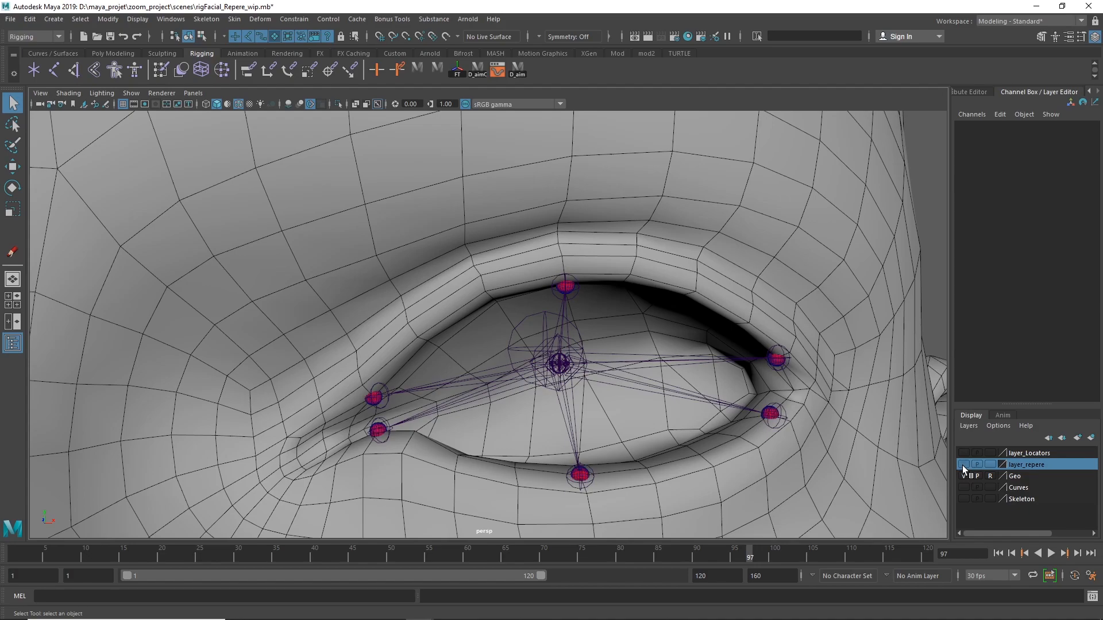
click(962, 465)
click(962, 465)
click(962, 466)
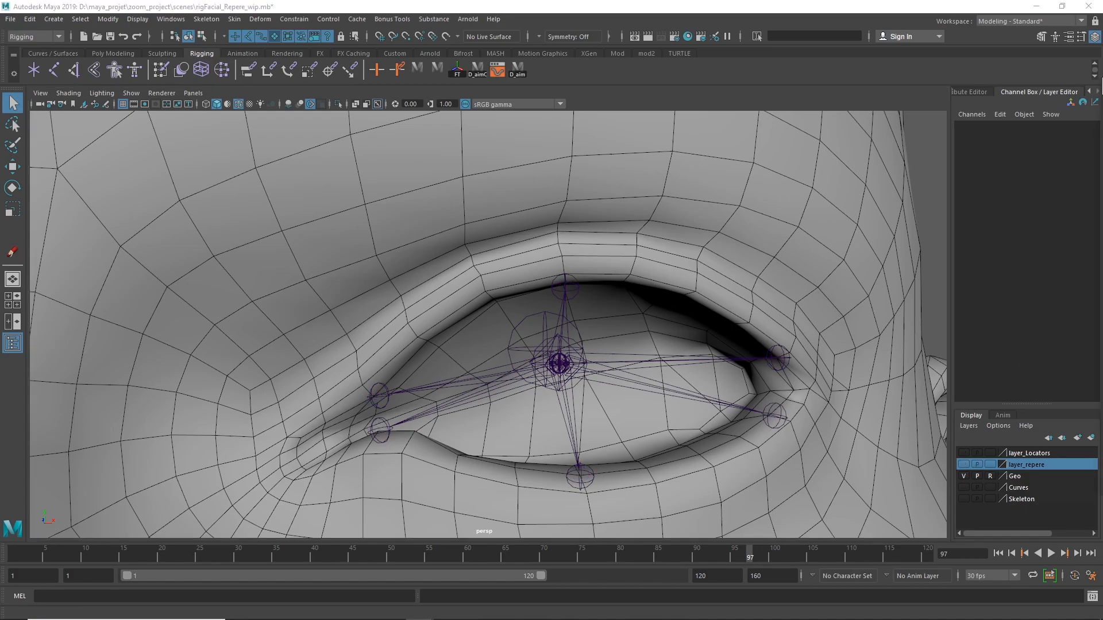
Bring up the Outliner and check the par_upEyeLid_A_l_j, B and C chains by selecting them.
drag(1102, 115, 736, 99)
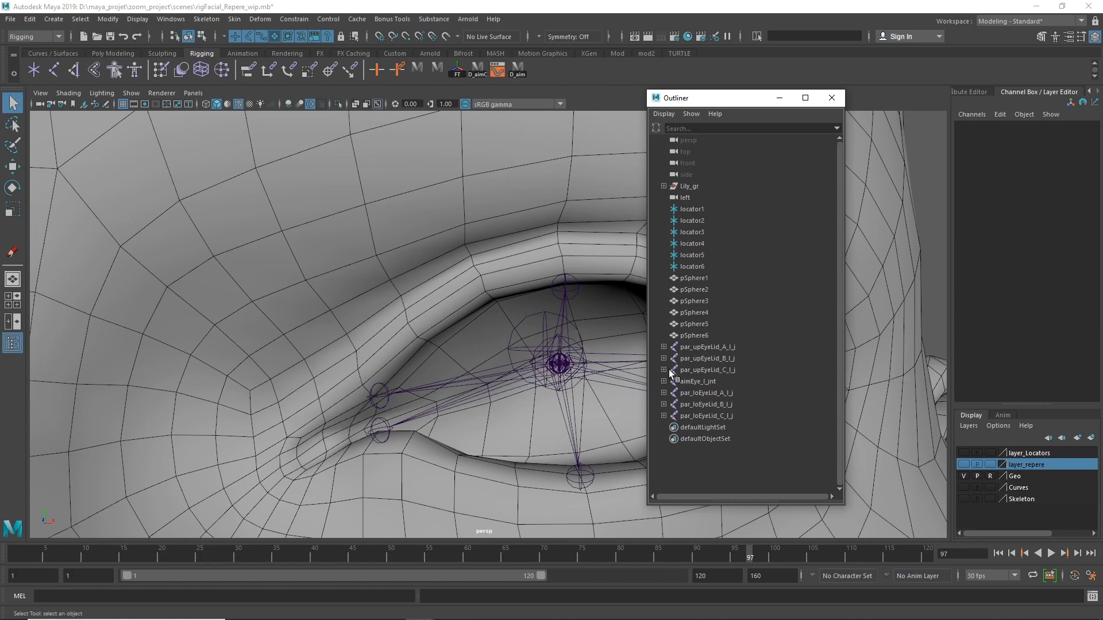
click(725, 347)
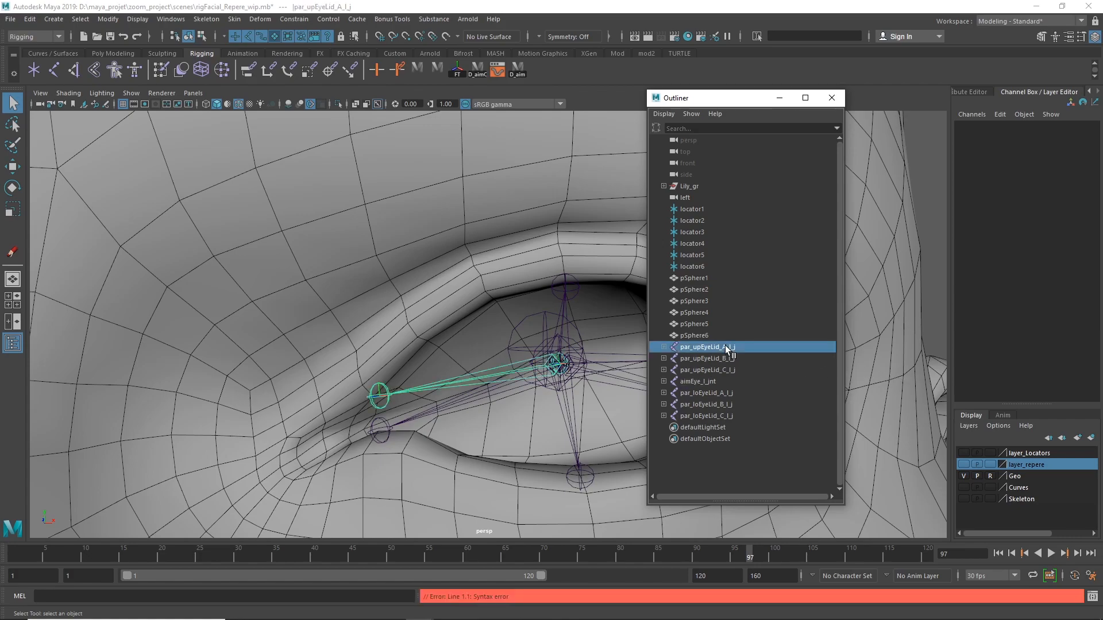
click(723, 358)
click(716, 370)
drag(732, 344, 731, 366)
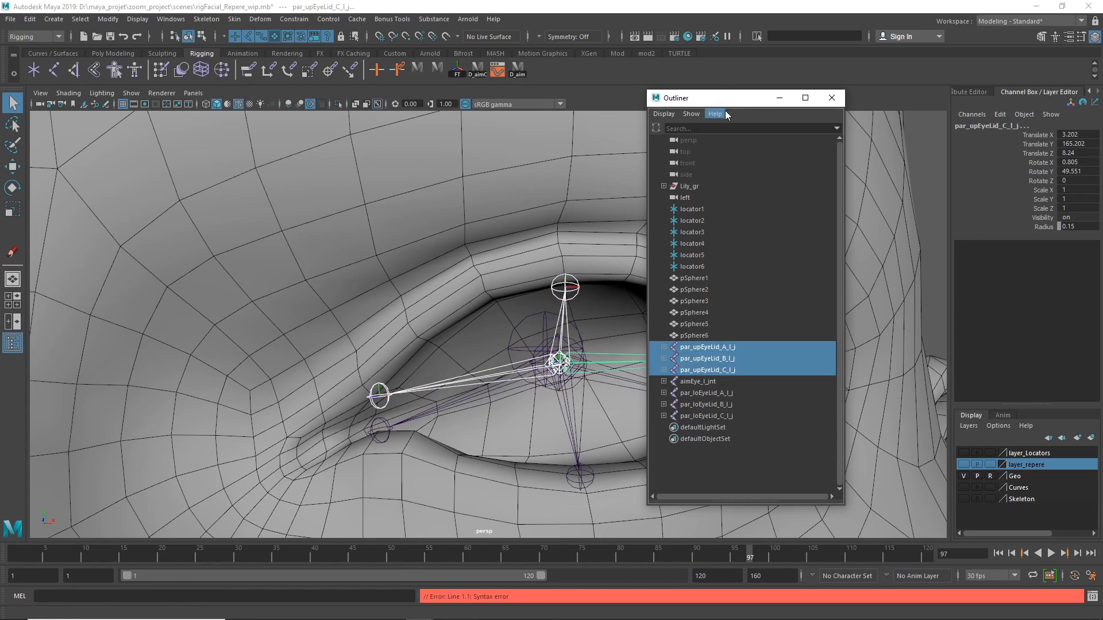
drag(728, 98, 918, 98)
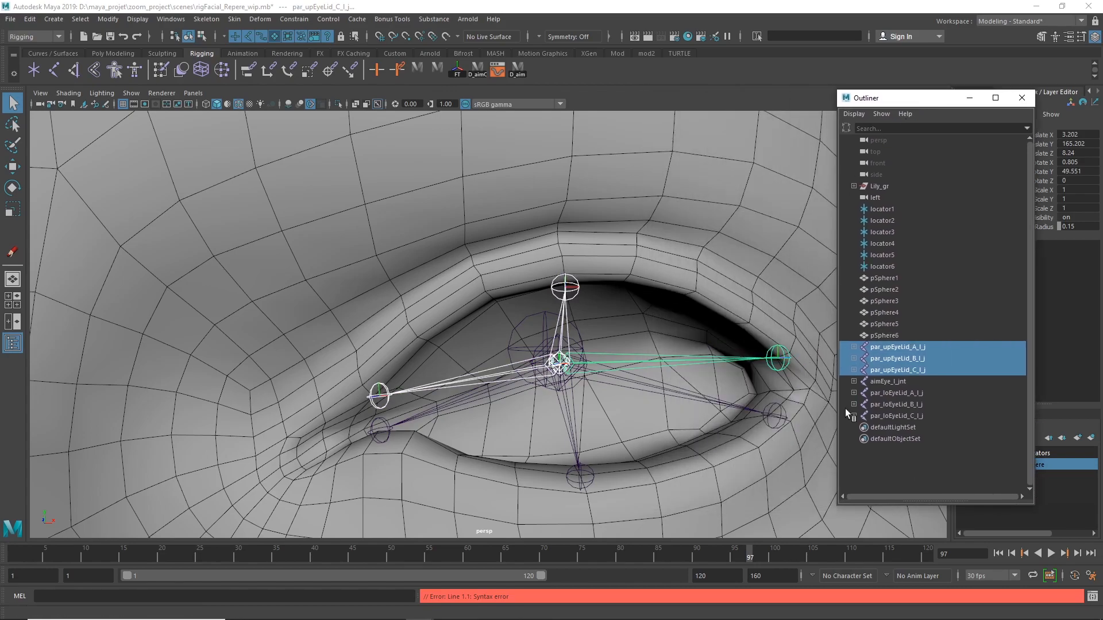
Check the par_loEyeLid_A_l_j, B and C chains and aimEye_l_jnt by selecting each in the Outliner.
click(901, 394)
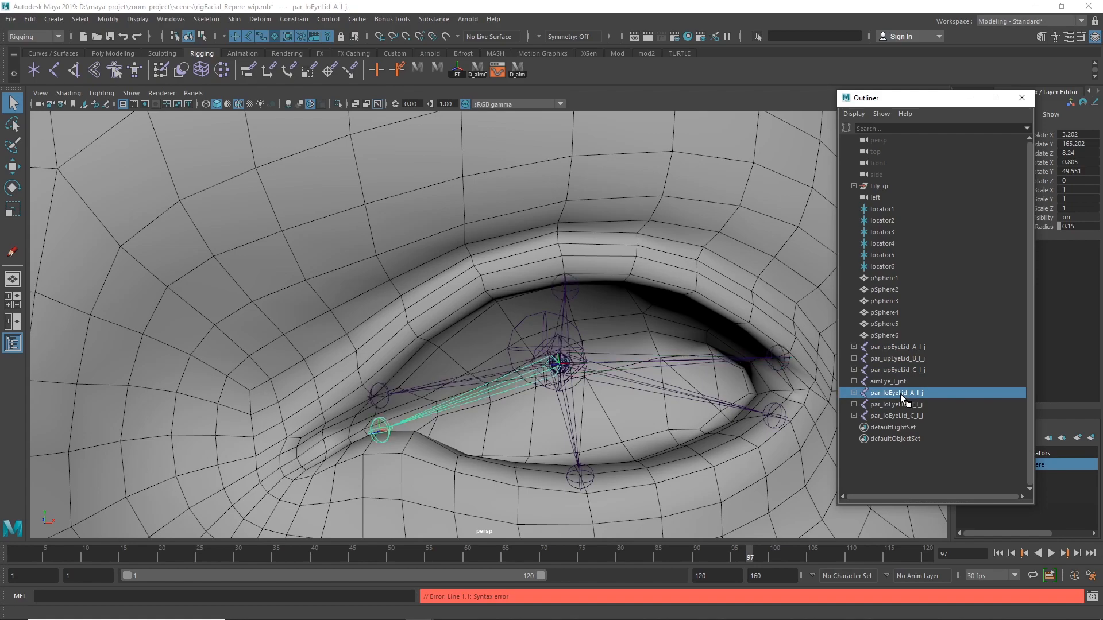
click(891, 404)
click(883, 423)
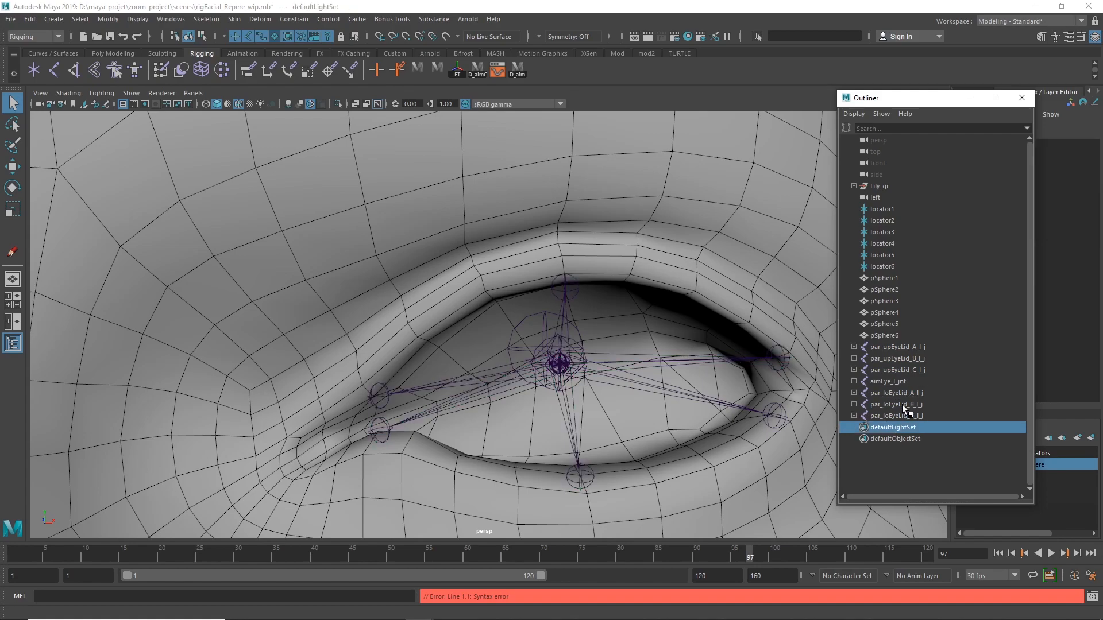
click(907, 395)
click(905, 406)
click(902, 415)
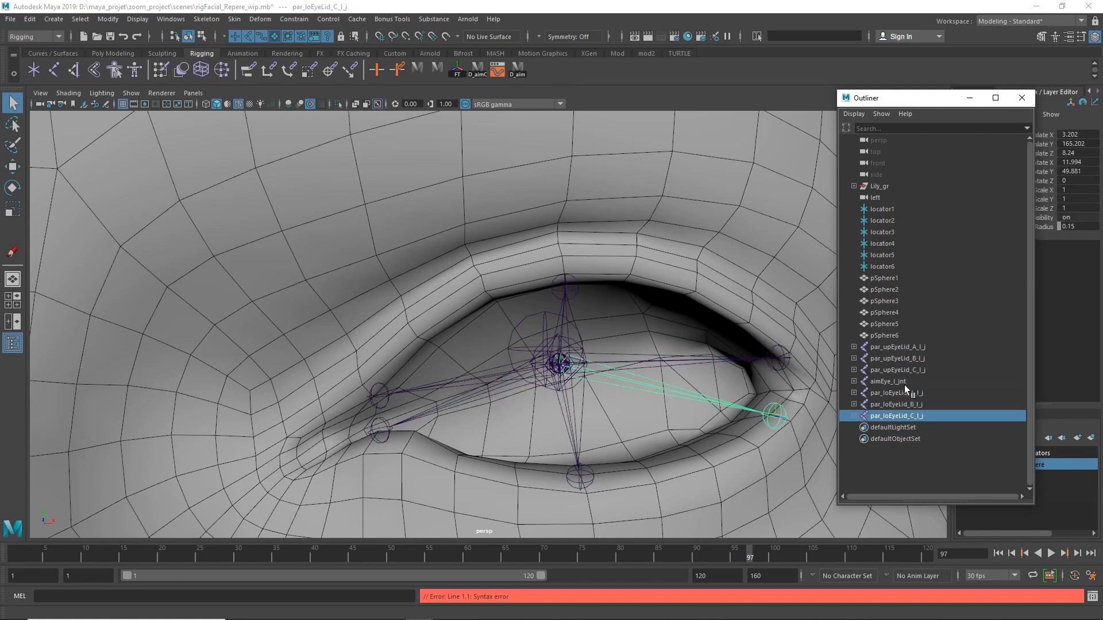
click(904, 382)
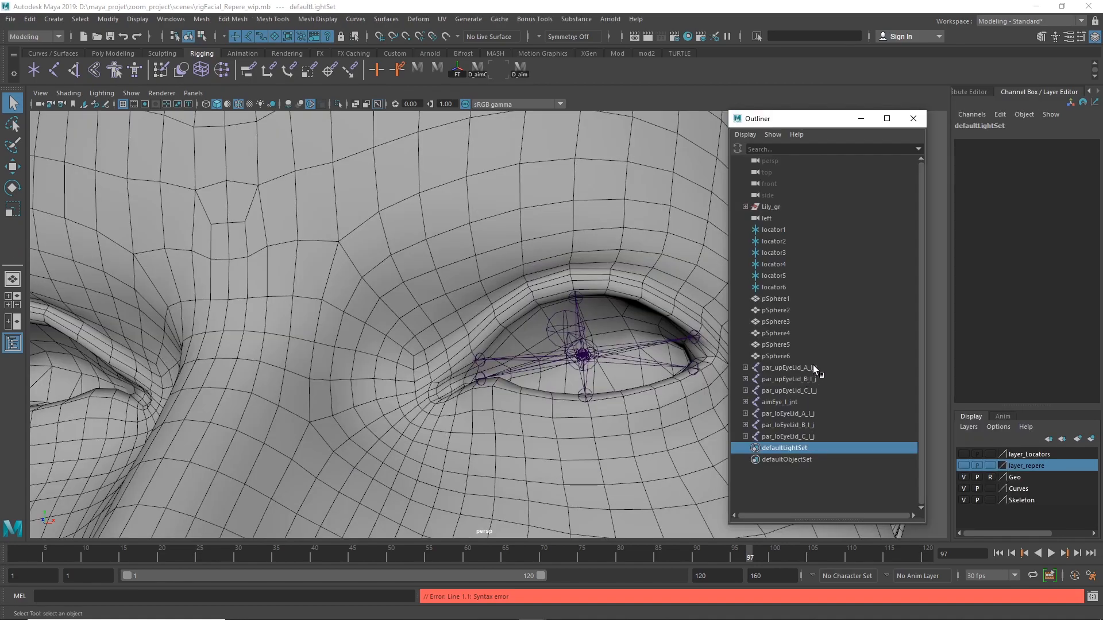
Select all seven eye joint chains and look up the parentEye_l_j name in the Script Editor's naming list.
drag(812, 367, 829, 436)
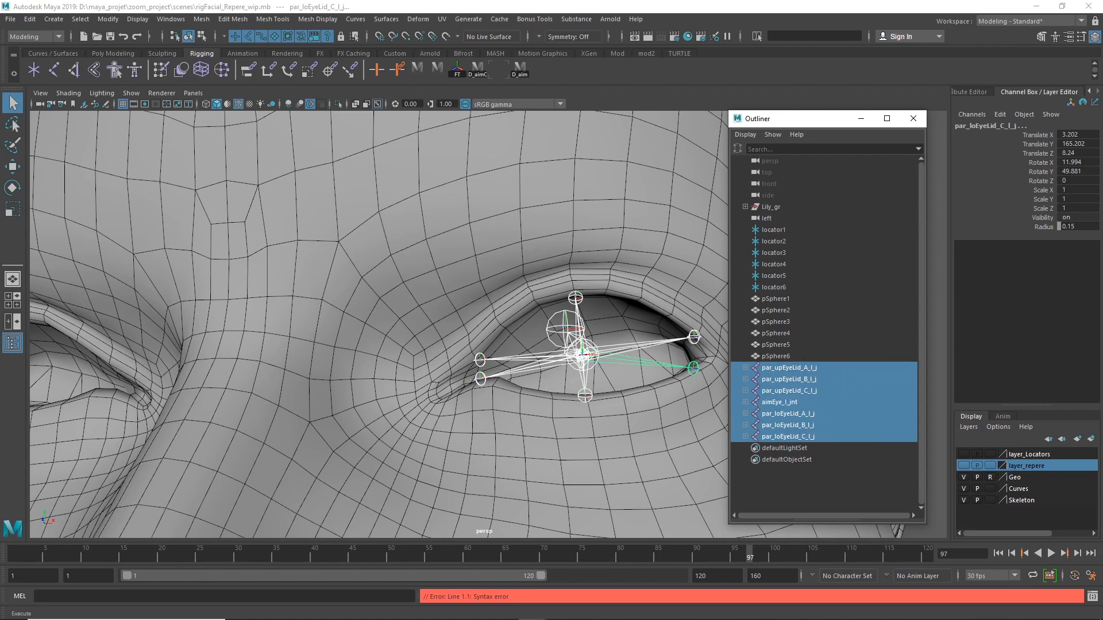
drag(1102, 92, 732, 140)
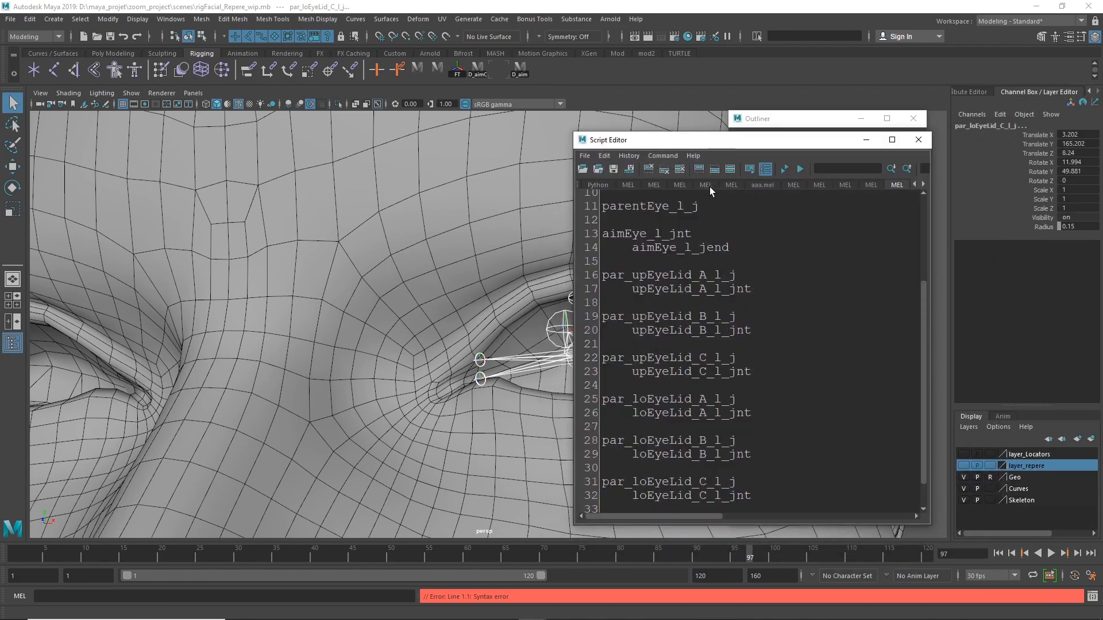
drag(710, 208, 597, 209)
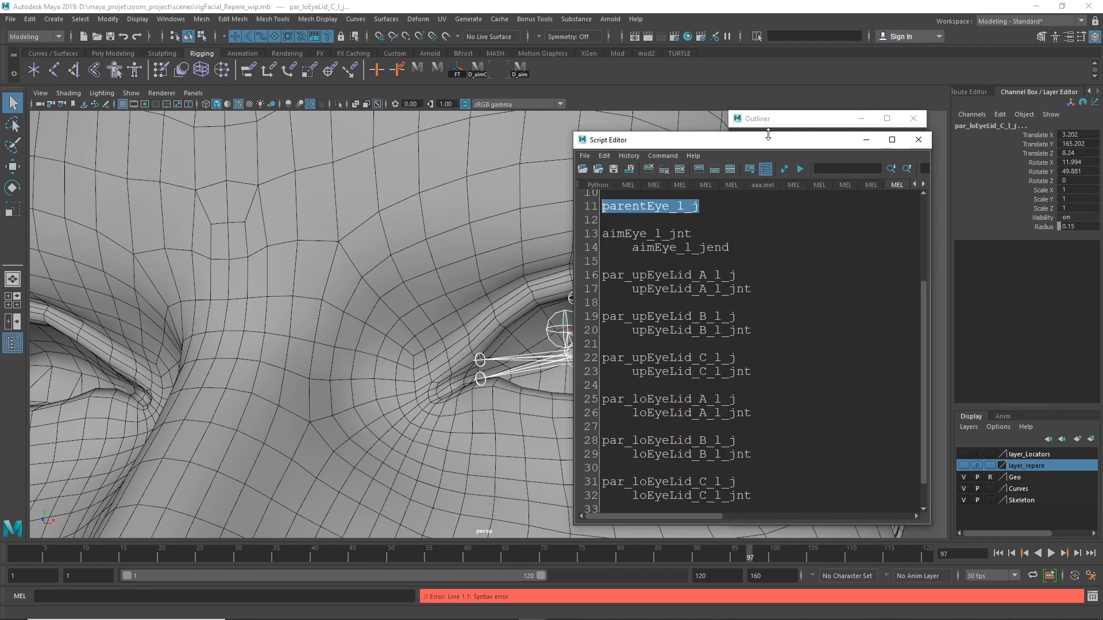
click(917, 139)
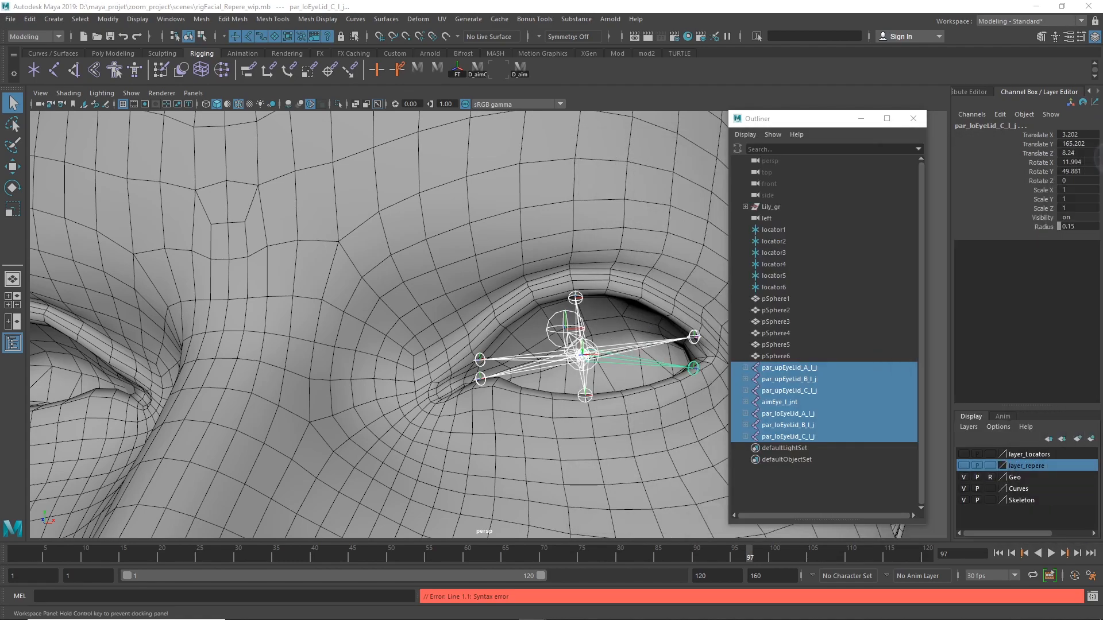
Duplicate par_upEyeLid_A_l_j and delete the child joint upEyeLid_A_l_jnt from the copy.
click(805, 368)
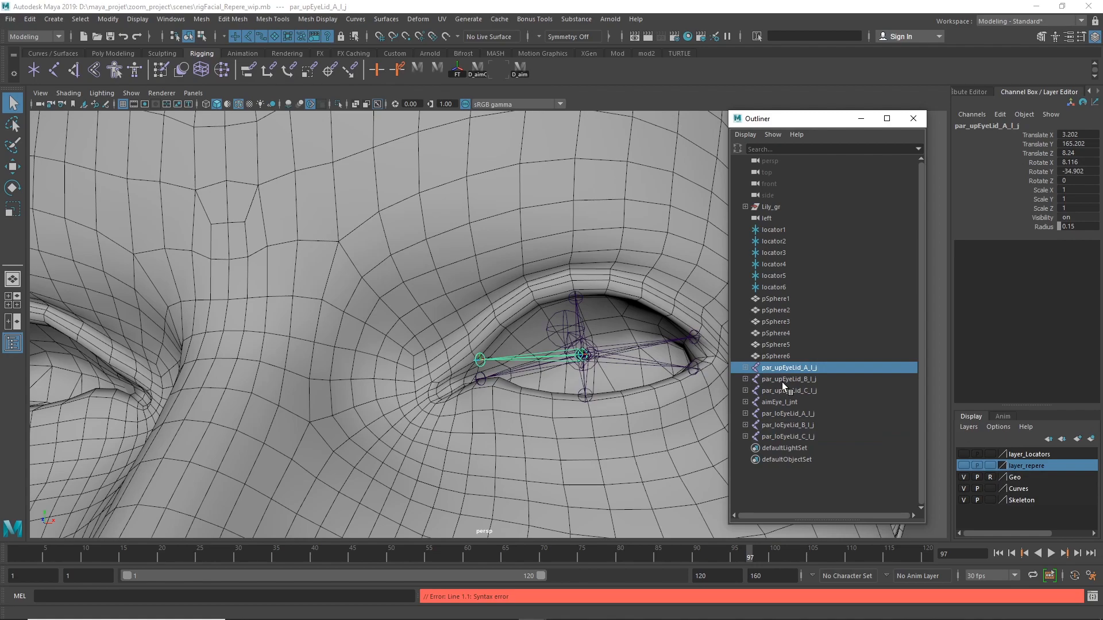
key(ctrl+d)
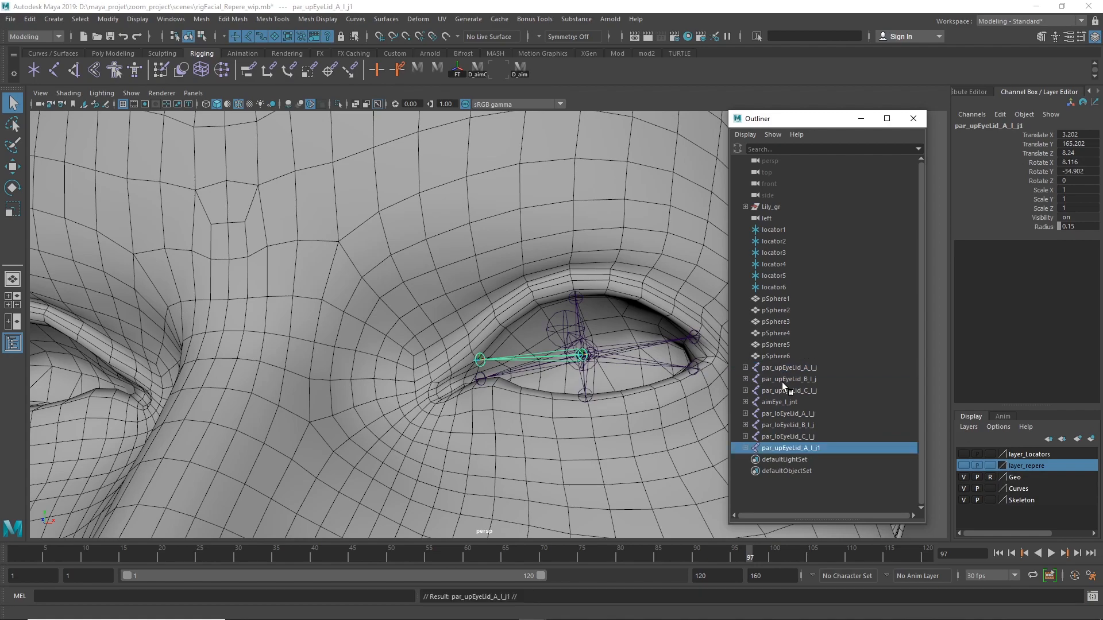
click(744, 449)
click(794, 459)
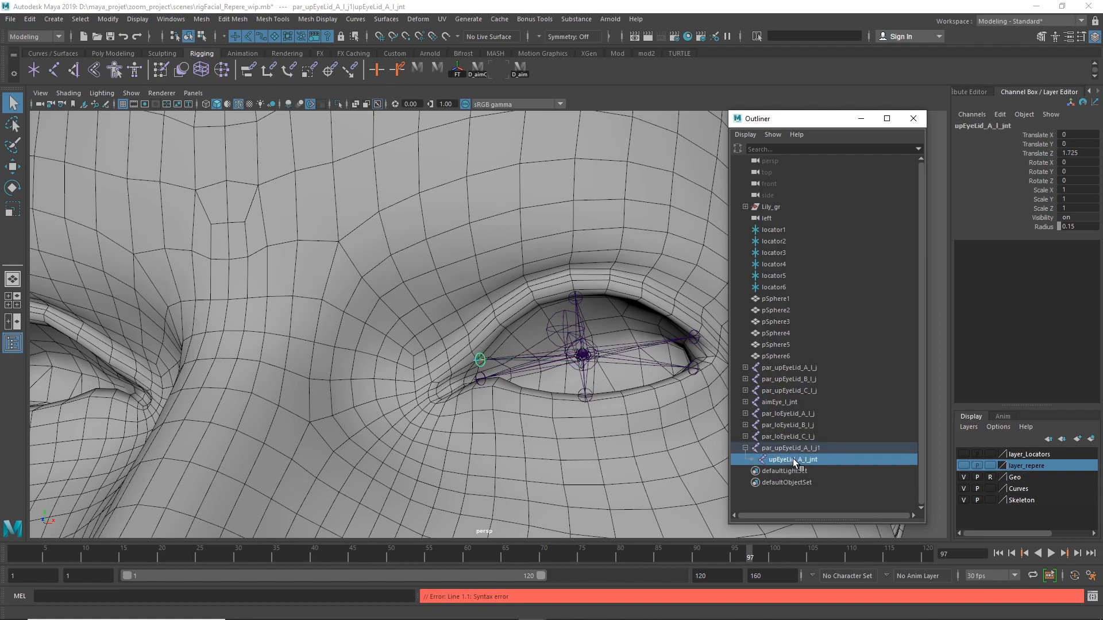
key(Delete)
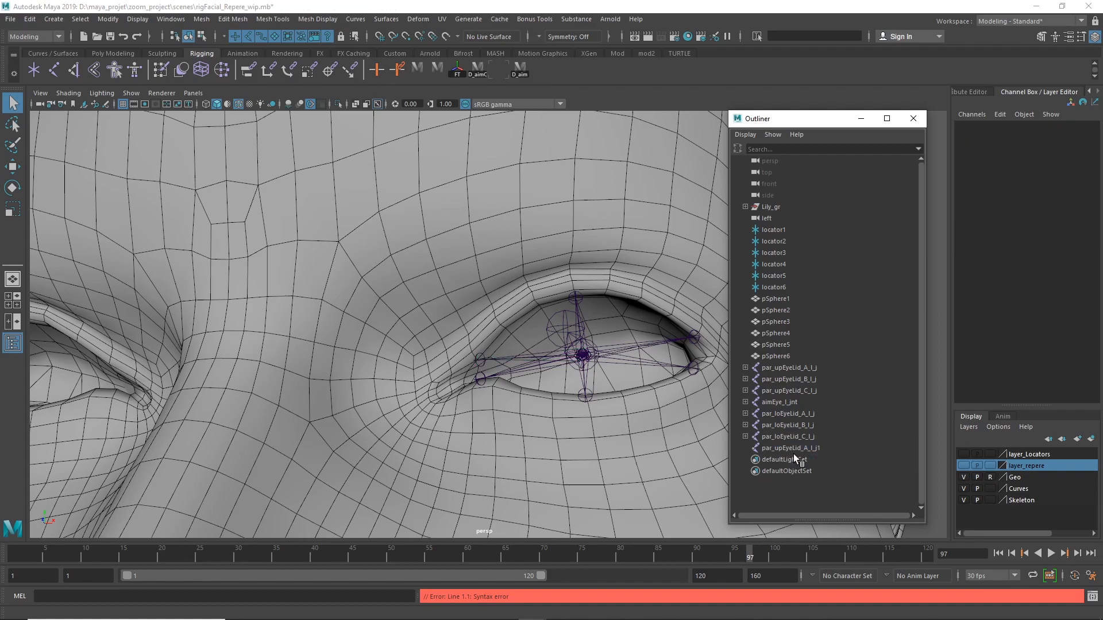
Rename the childless duplicate joint at the eyeball's centre as parentEye_l_j.
click(794, 450)
alt+drag(623, 379, 598, 347)
alt+right_drag(598, 347, 619, 404)
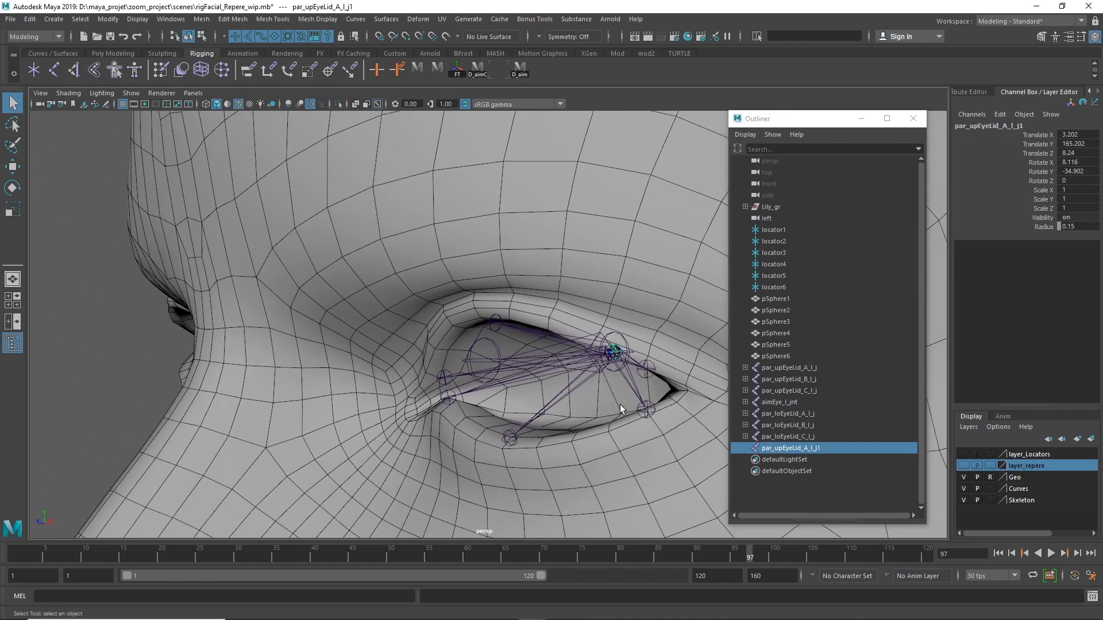
double_click(806, 448)
text(parentEye_l_j)
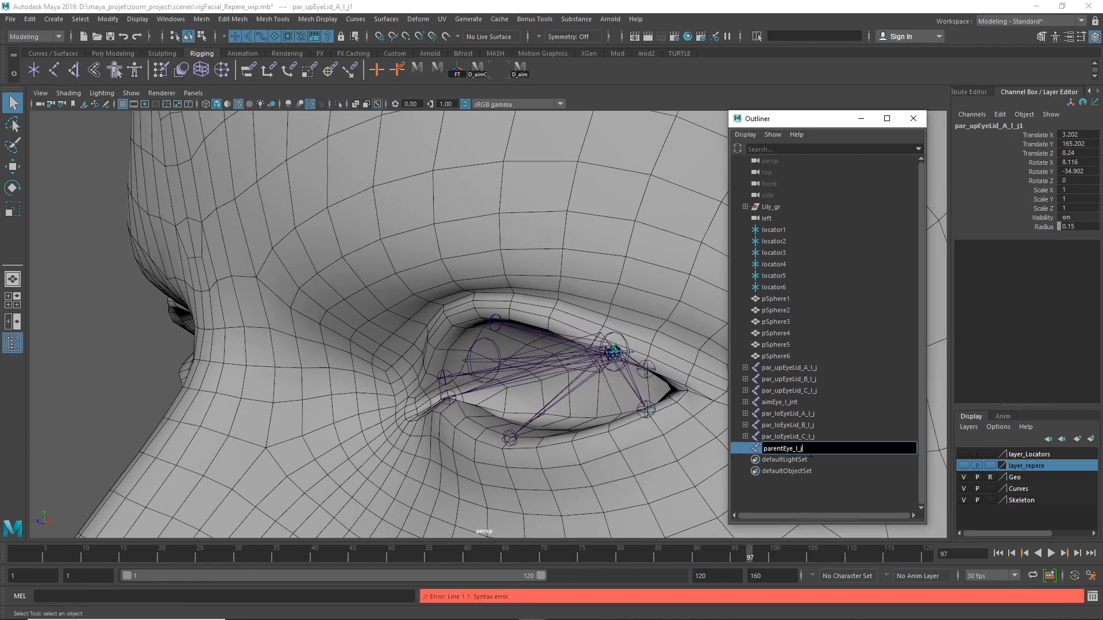
key(Return)
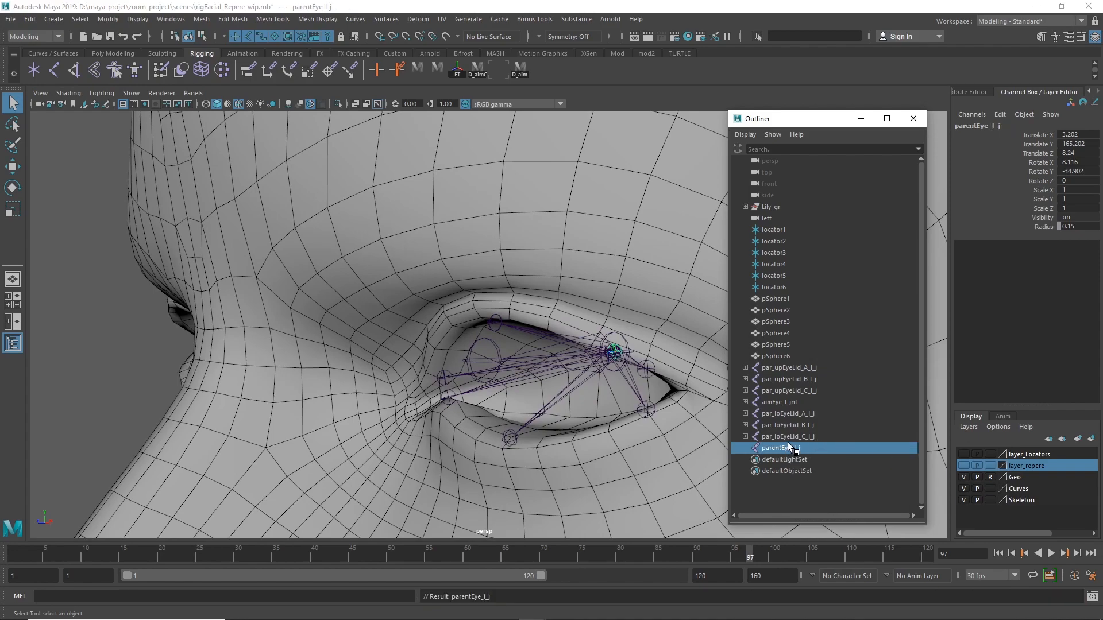
Parent the seven chains from par_upEyeLid_A_l_j to par_loEyeLid_C_l_j, including aimEye_l_jnt, under parentEye_l_j.
click(797, 436)
shift+click(814, 368)
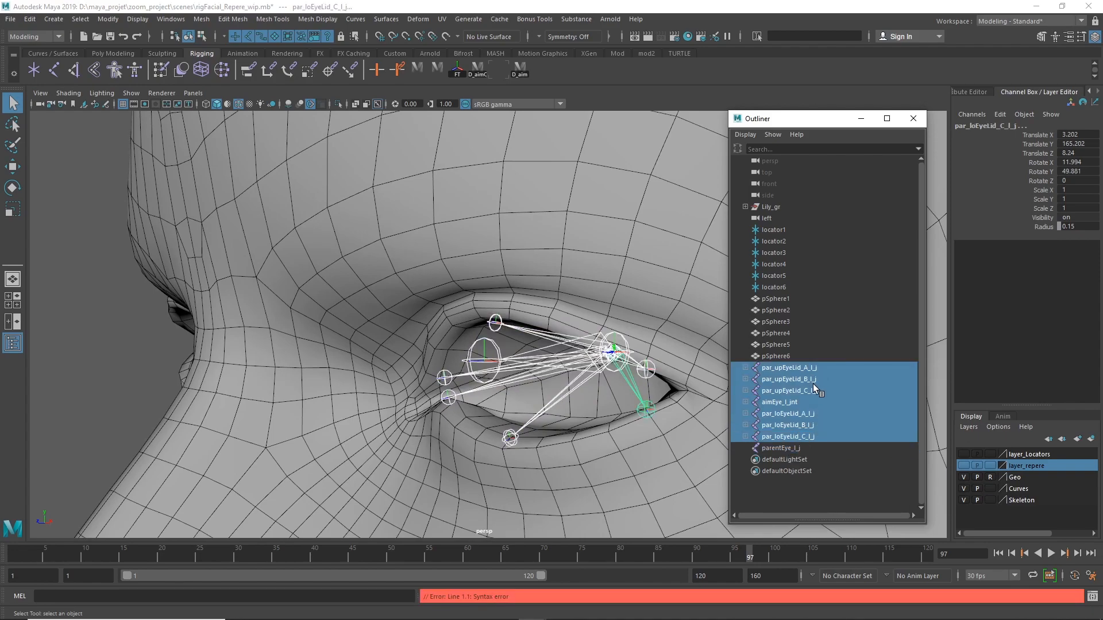
drag(833, 388, 822, 448)
drag(793, 381, 805, 413)
click(797, 368)
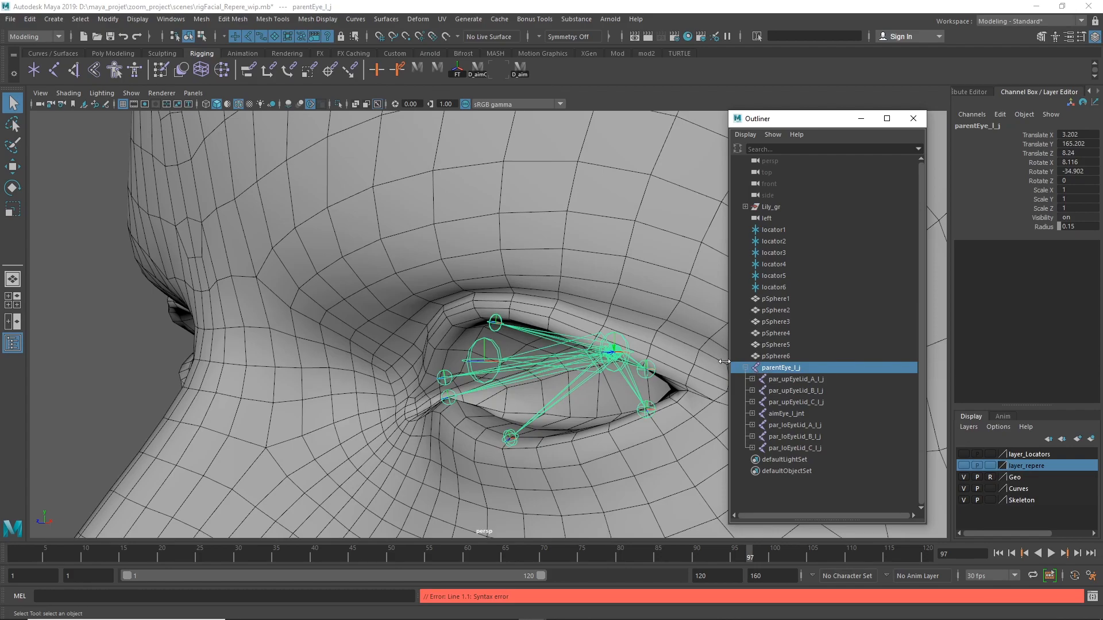
alt+drag(683, 400, 657, 404)
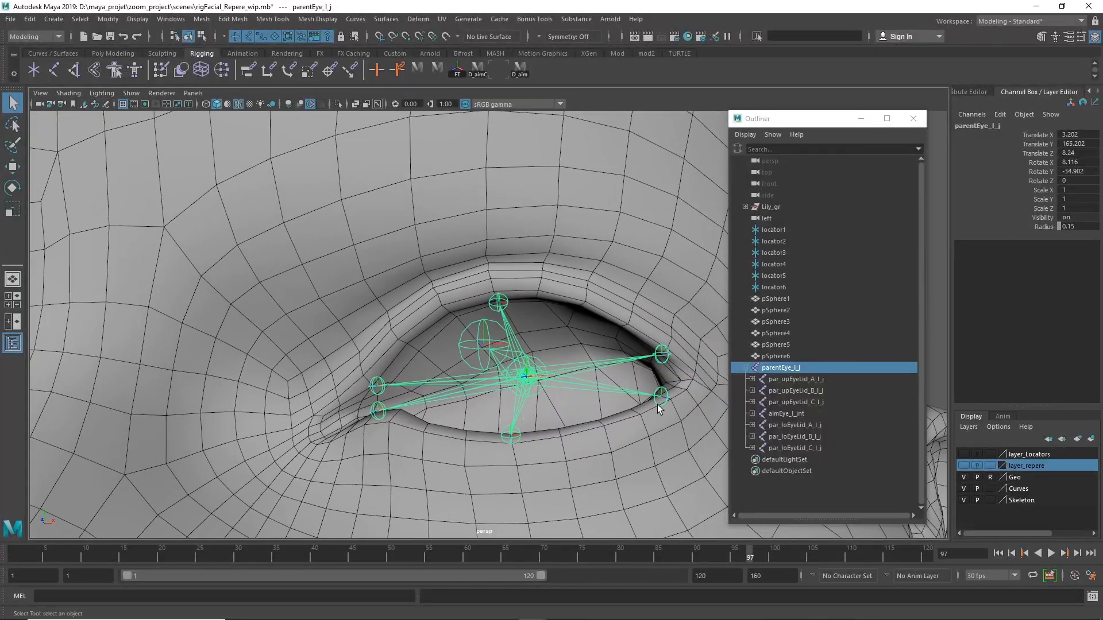
Step through the child chains of parentEye_l_j, from par_upEyeLid_A_l_j onward, to check which joint each one highlights.
click(791, 378)
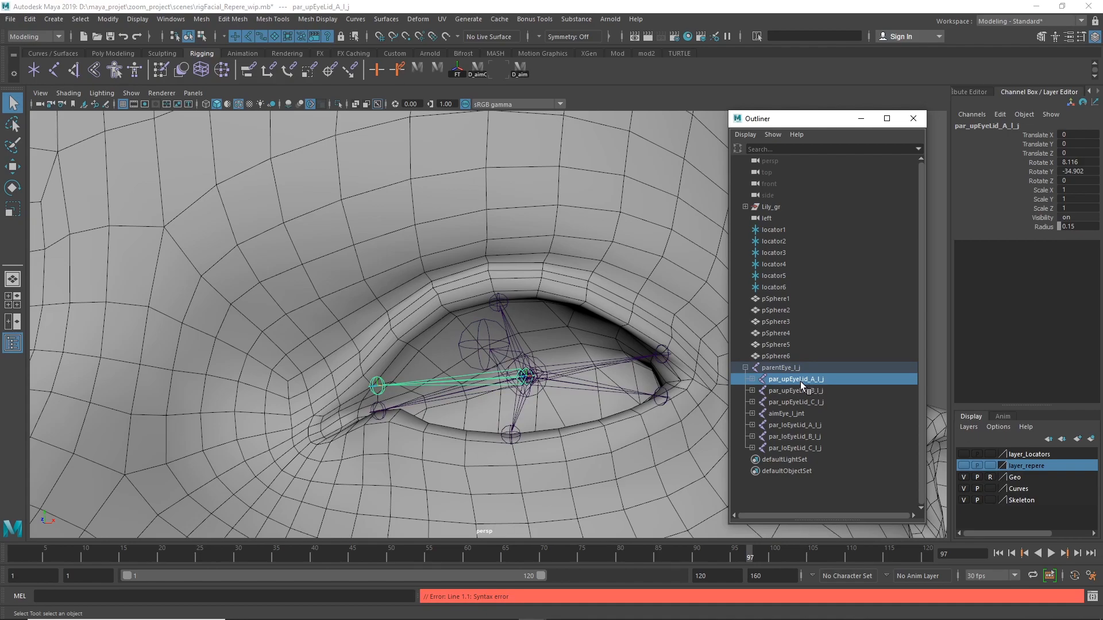
key(Down)
key(Down)
key(Down)
key(Down)
key(Down)
key(Down)
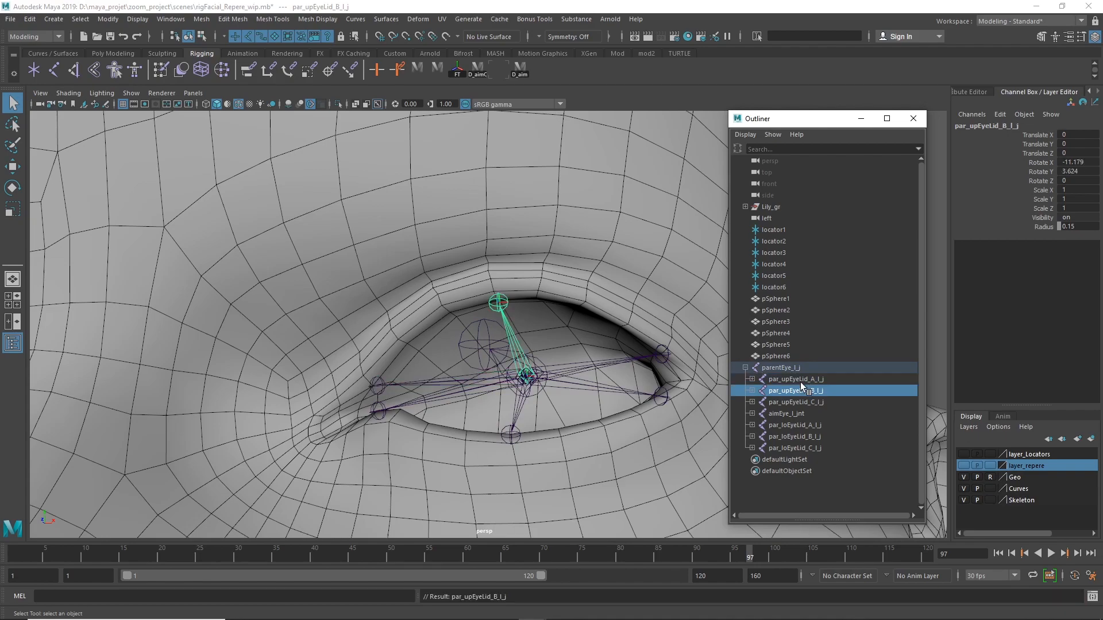
key(Up)
key(Up)
key(Up)
key(Up)
key(Up)
key(Up)
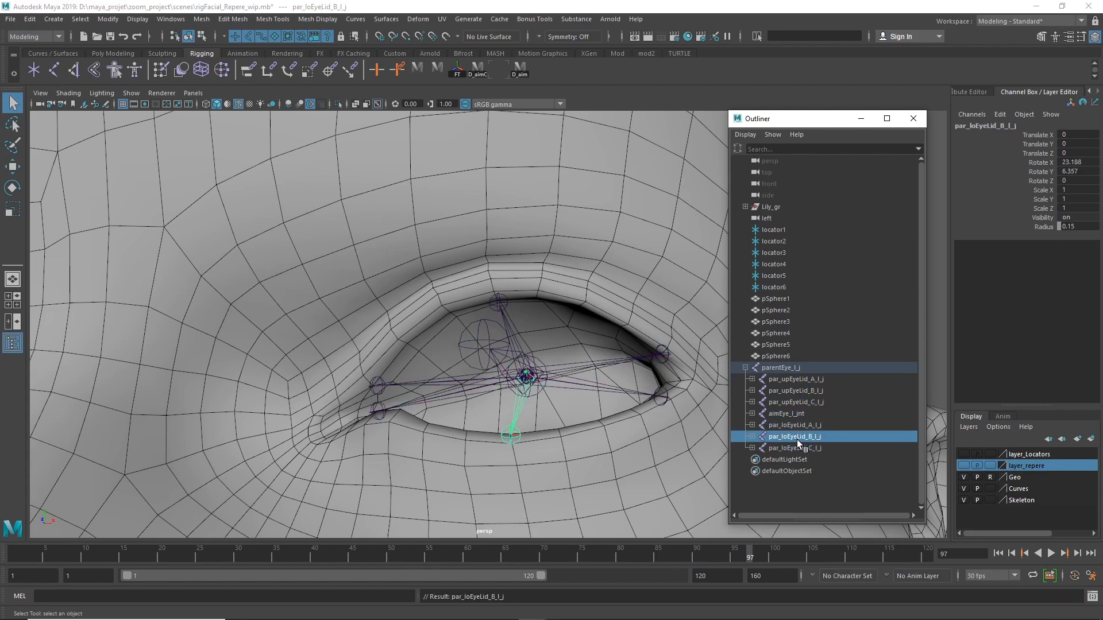
Step through the aim and eyelid chains under parentEye_l_j and examine each joint's rotation values, ending on par_loEyeLid_C_l_j.
key(Down)
key(Down)
key(Up)
key(Up)
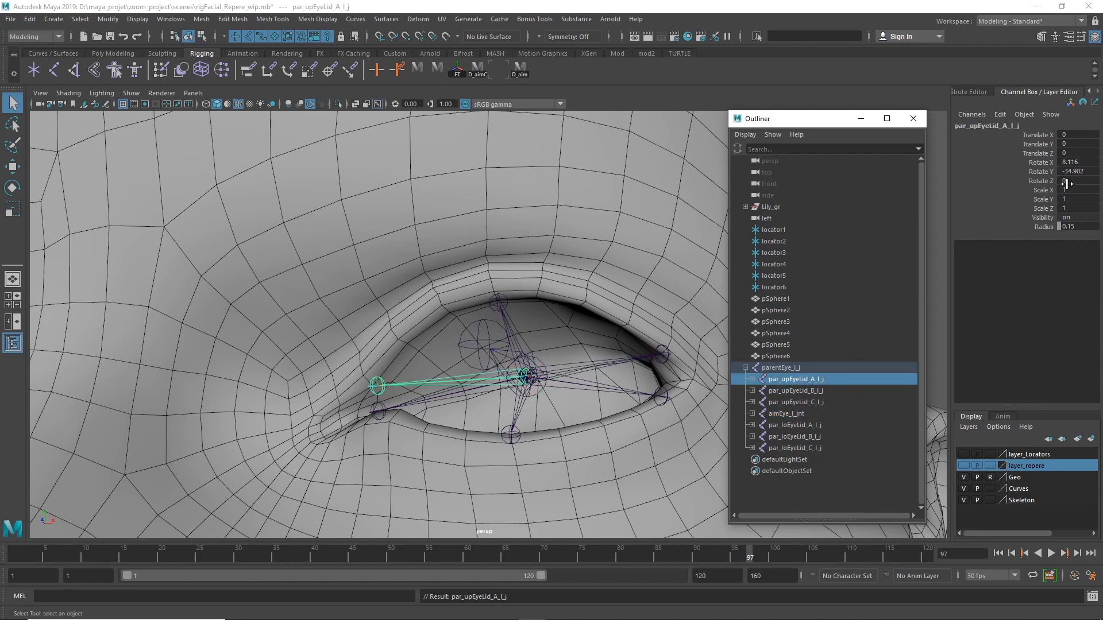
key(Down)
key(Down)
key(Down)
key(Down)
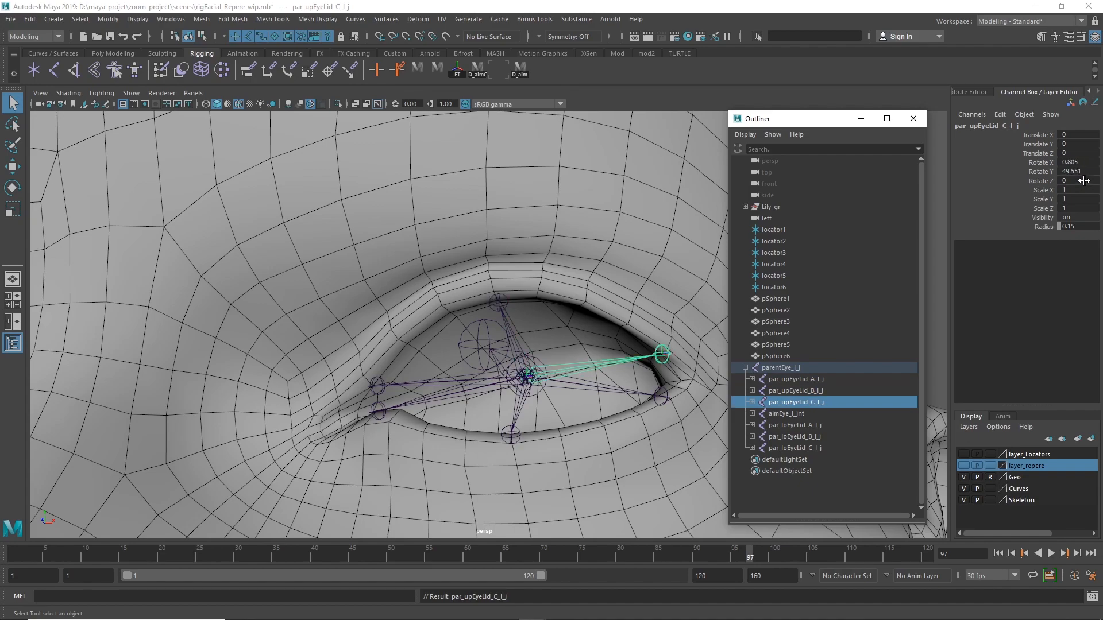
key(Down)
key(Down)
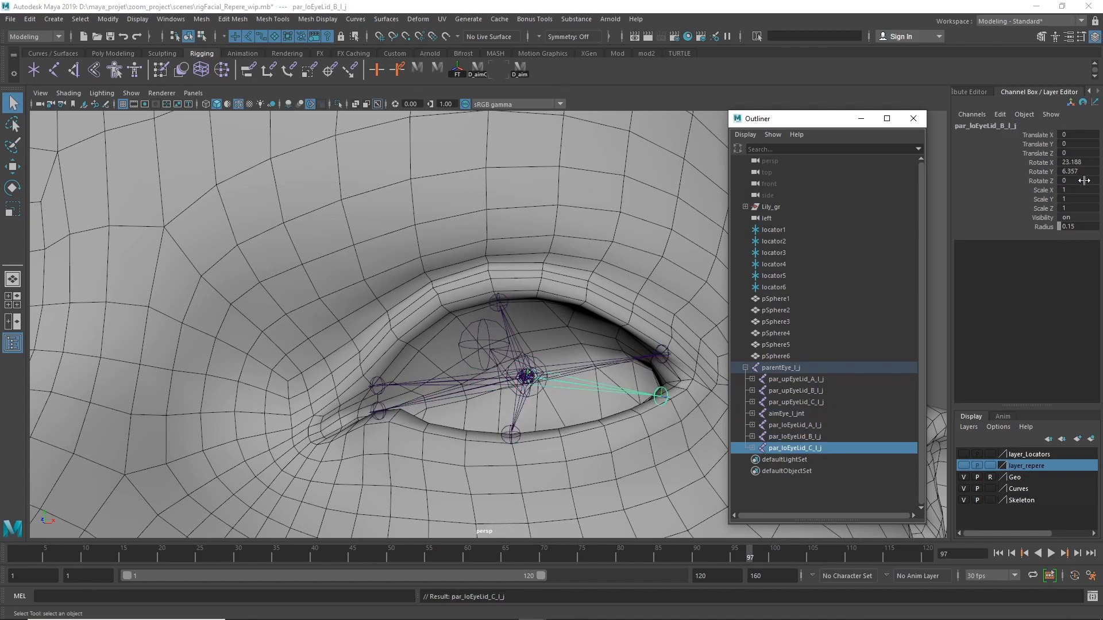
double_click(1083, 181)
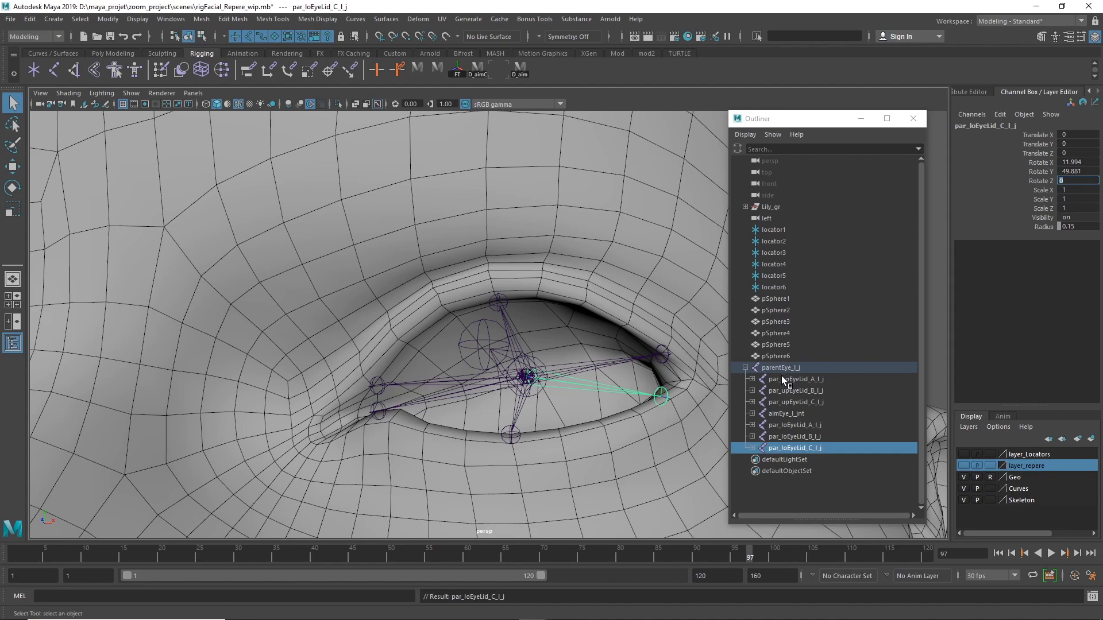
Select parentEye_l_j with its whole joint hierarchy, down to loEyeLid_C_l_jnt, and freeze the transformations.
click(794, 367)
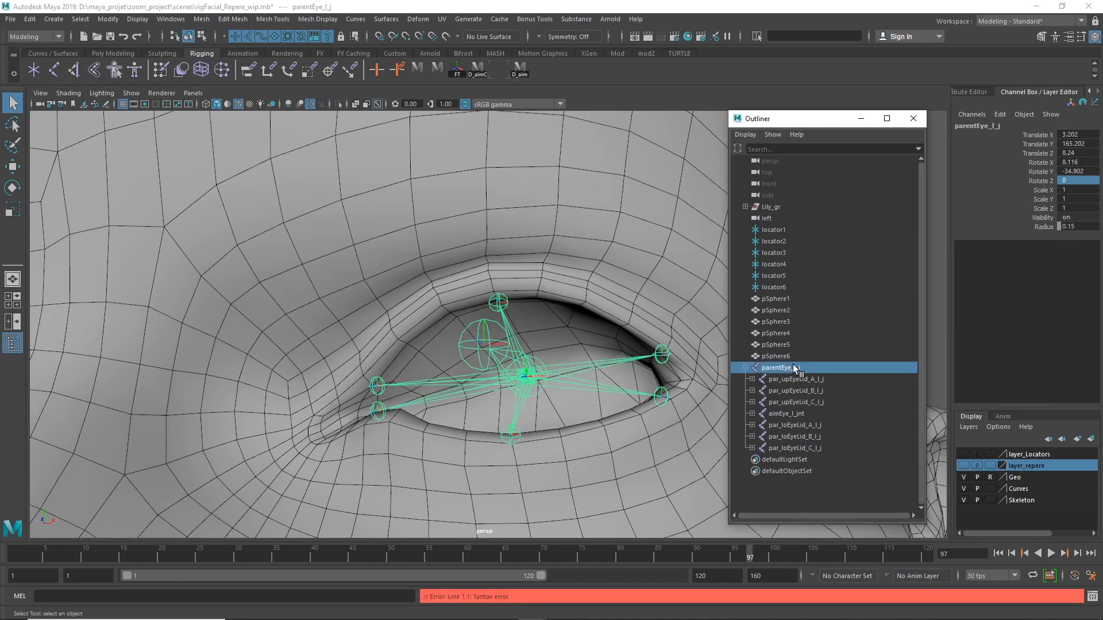
click(745, 367)
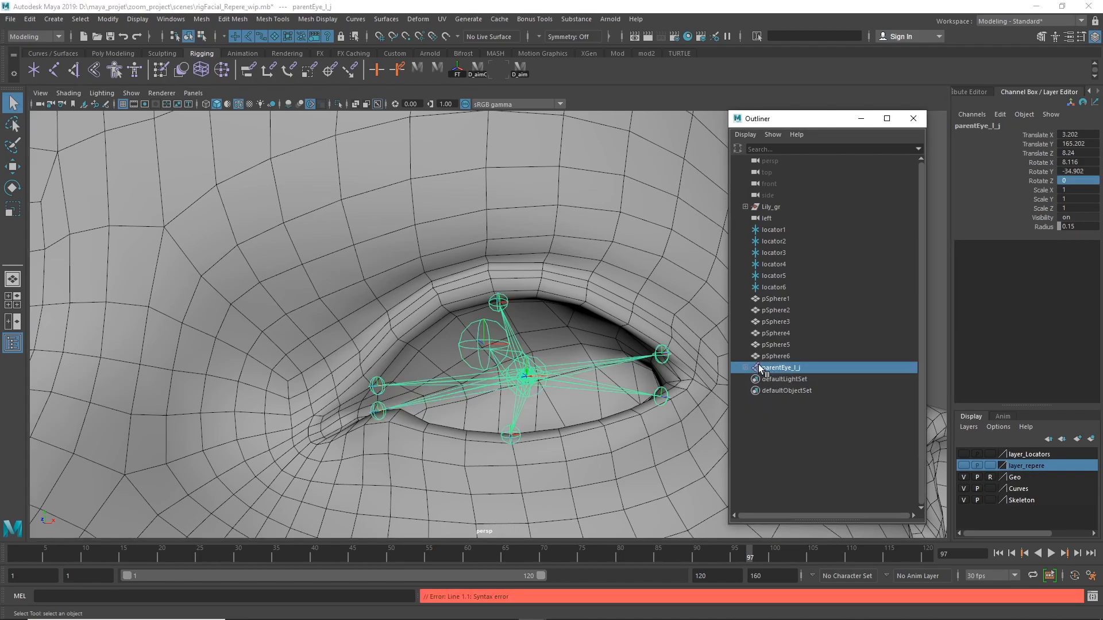
click(746, 367)
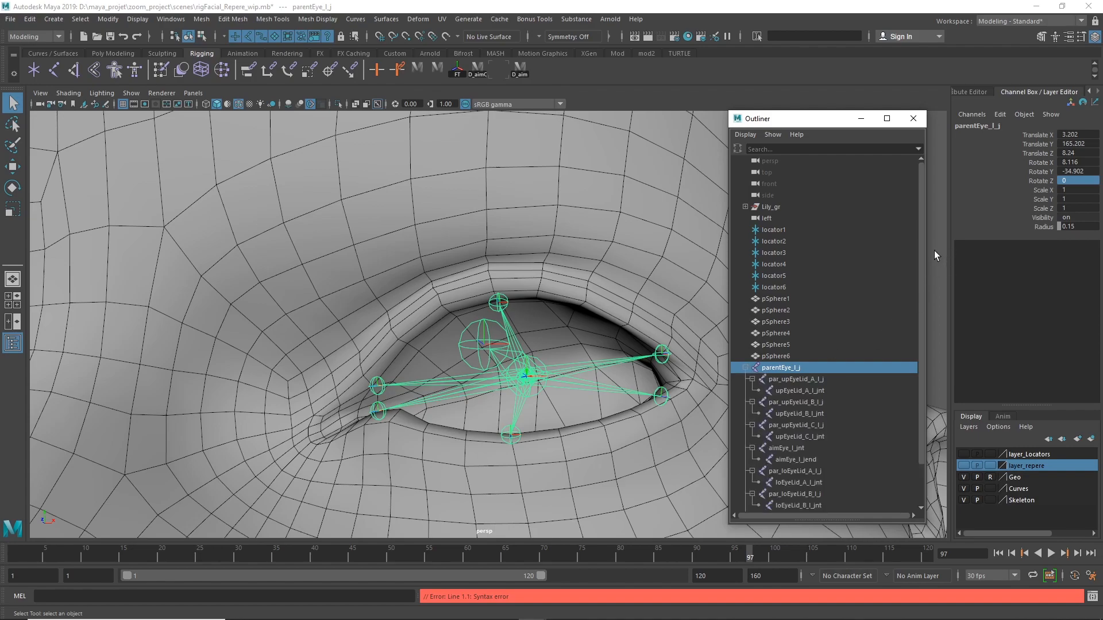
drag(919, 243, 929, 320)
right_drag(560, 205, 554, 309)
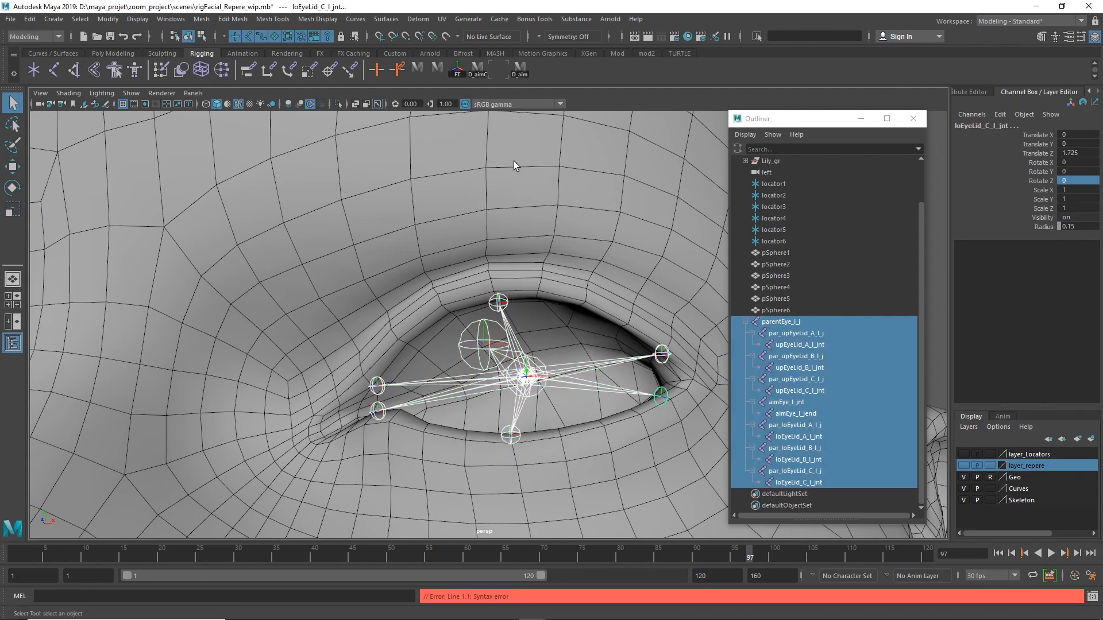
click(116, 18)
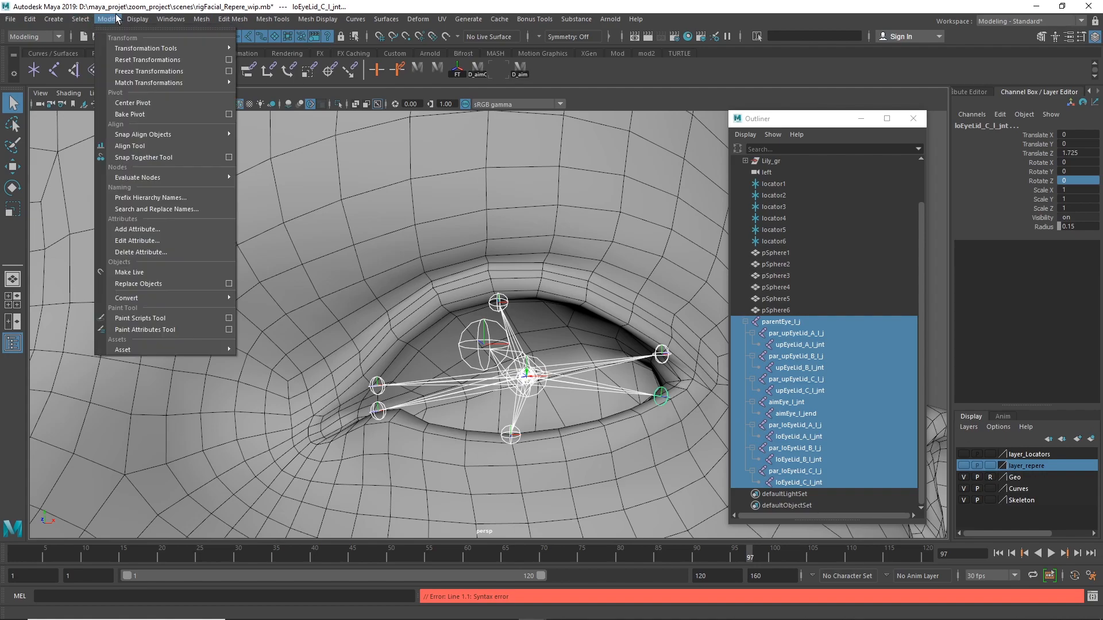
click(160, 70)
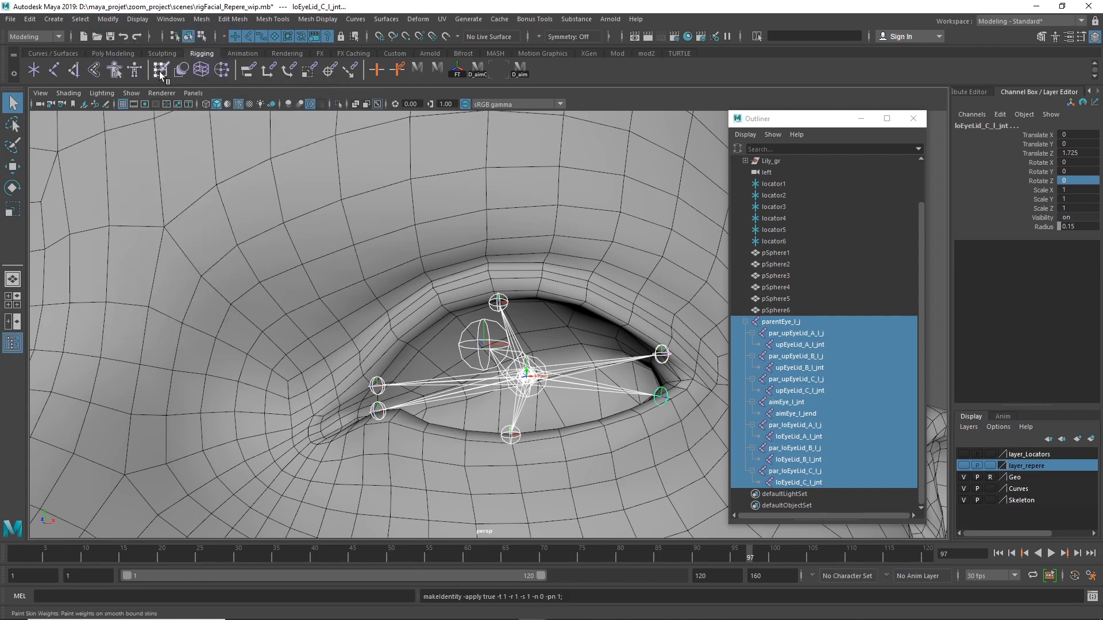
Examine the frozen rotation values of parentEye_l_j, aimEye_l_jnt, aimEye_l_jend and par_upEyeLid_A_l_j.
click(798, 322)
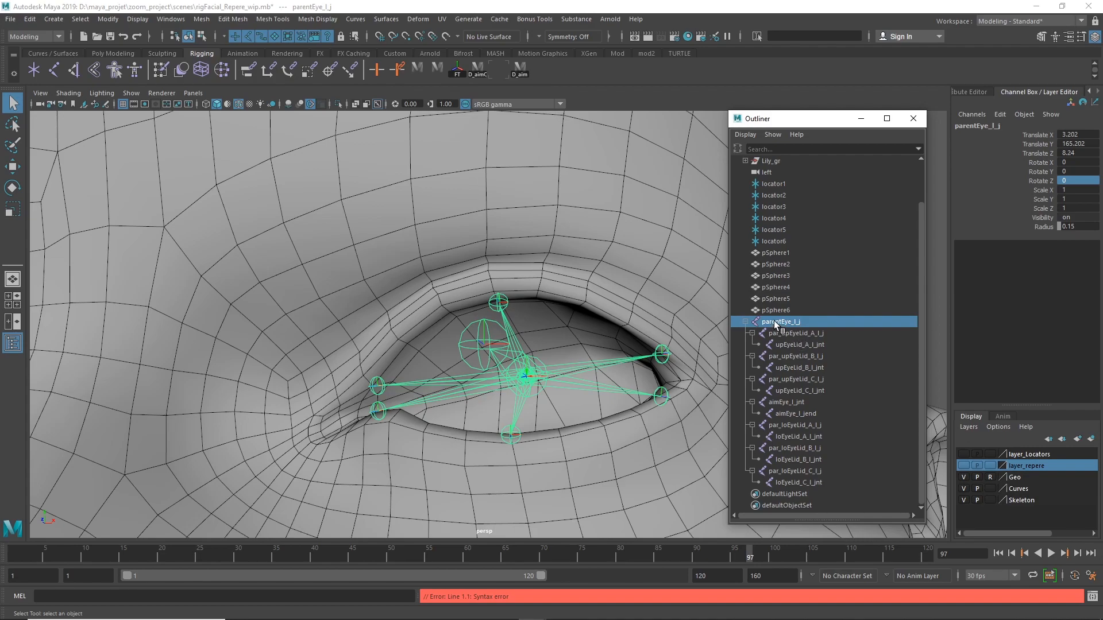
click(787, 402)
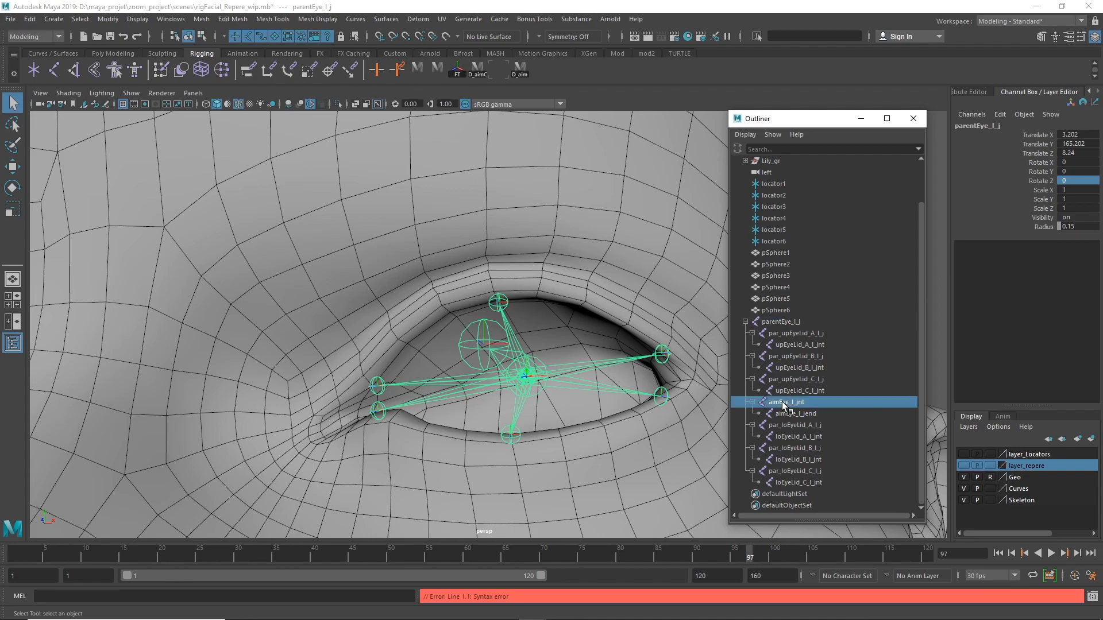
click(784, 413)
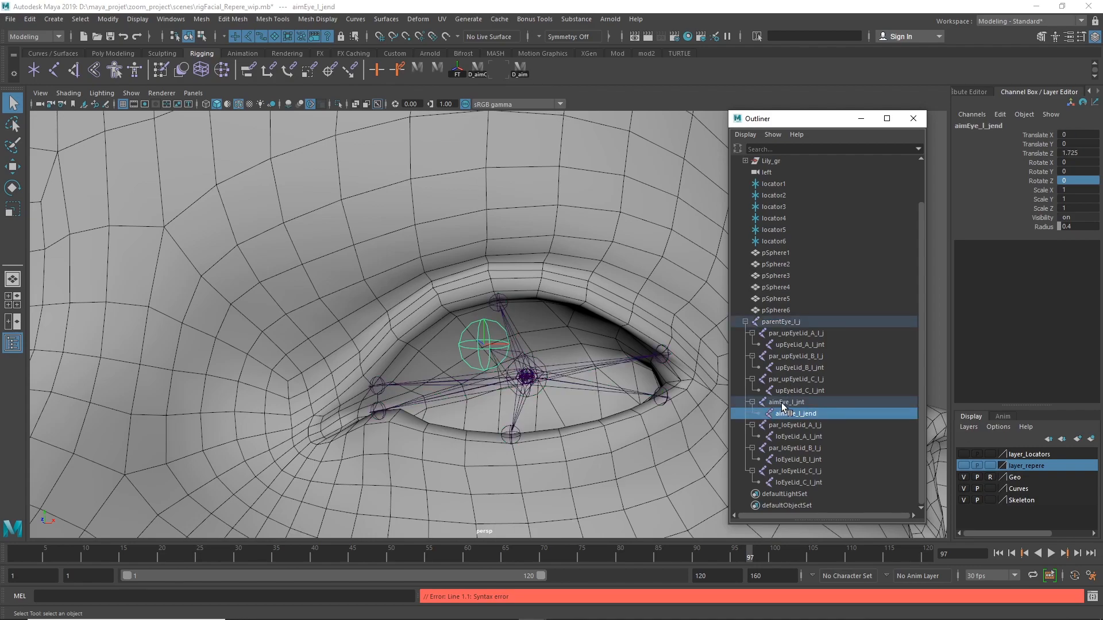
click(781, 402)
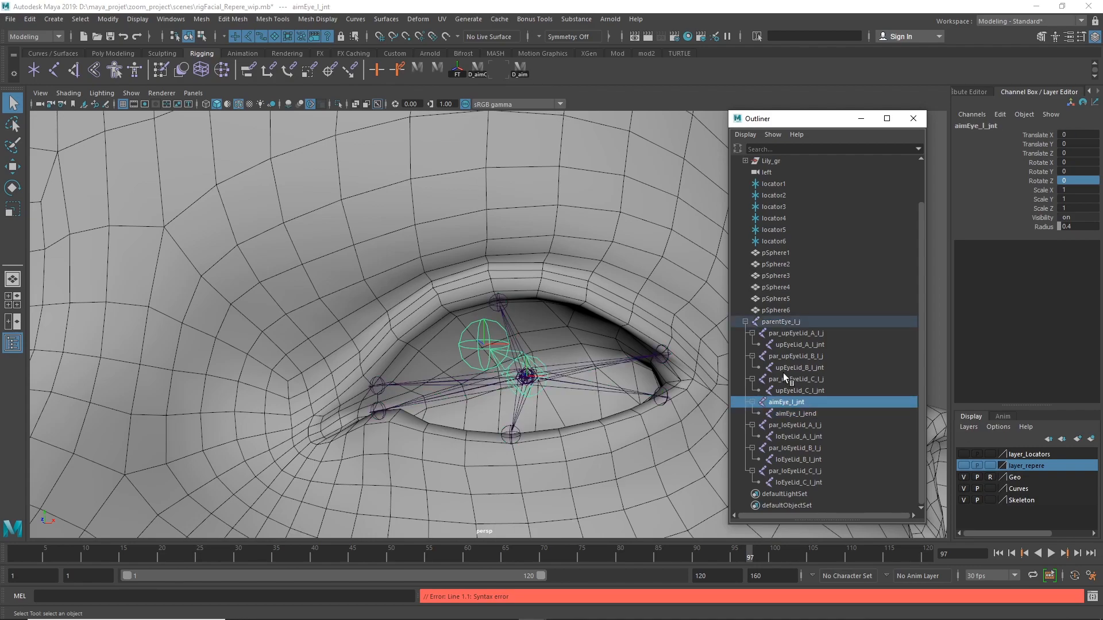
click(783, 343)
click(786, 333)
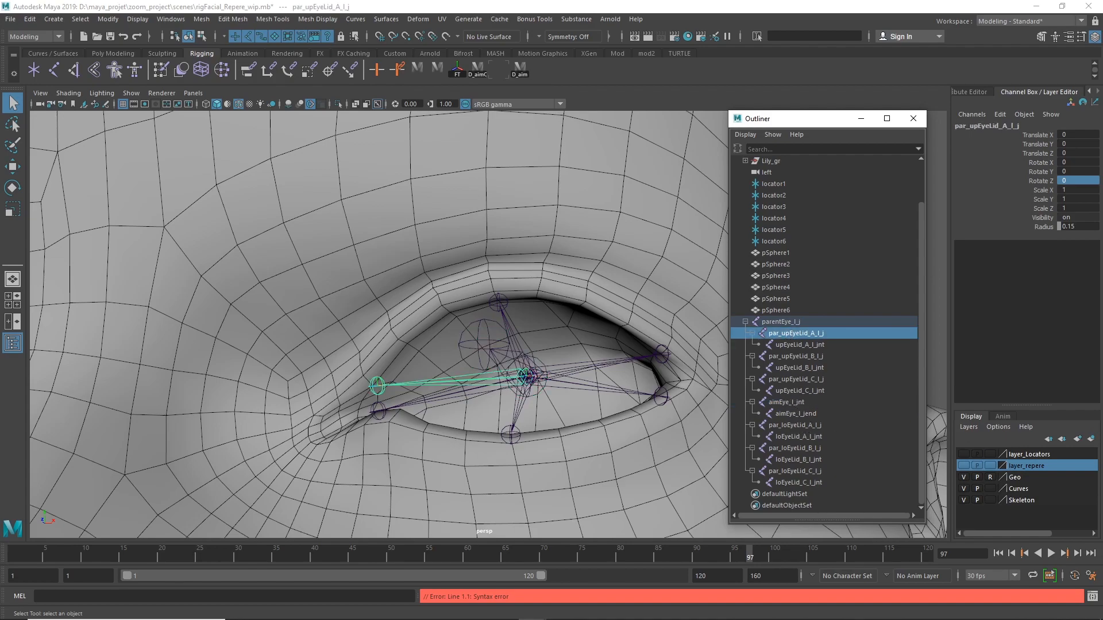
Select the parentEye_l_j root joint and switch to the Rigging menu set.
click(780, 322)
alt+right_drag(587, 355, 238, 394)
alt+drag(237, 393, 381, 421)
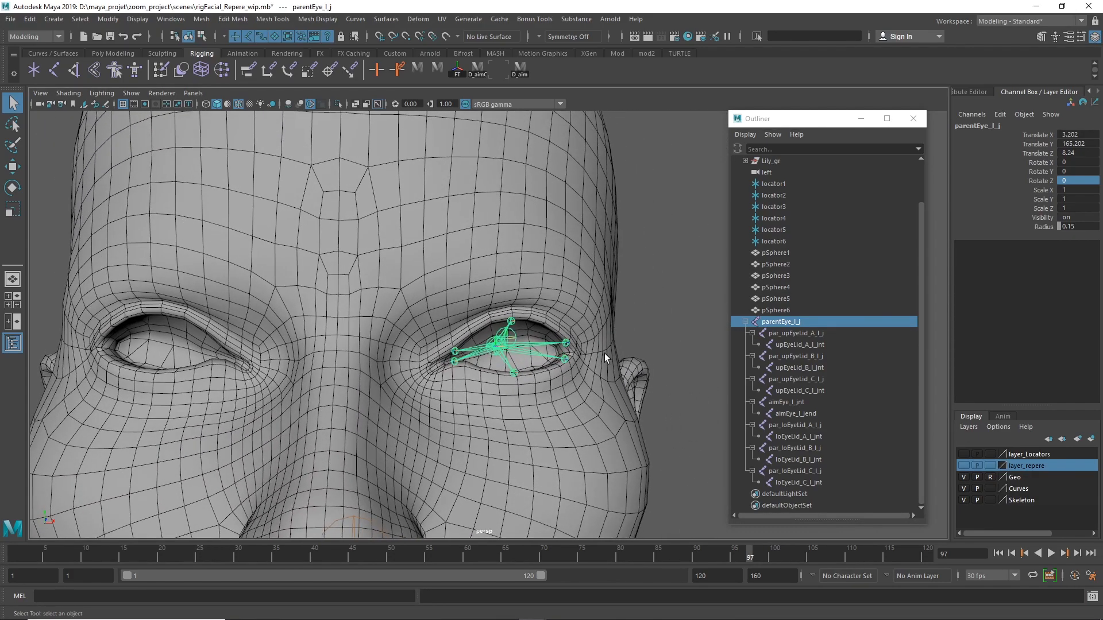
click(777, 322)
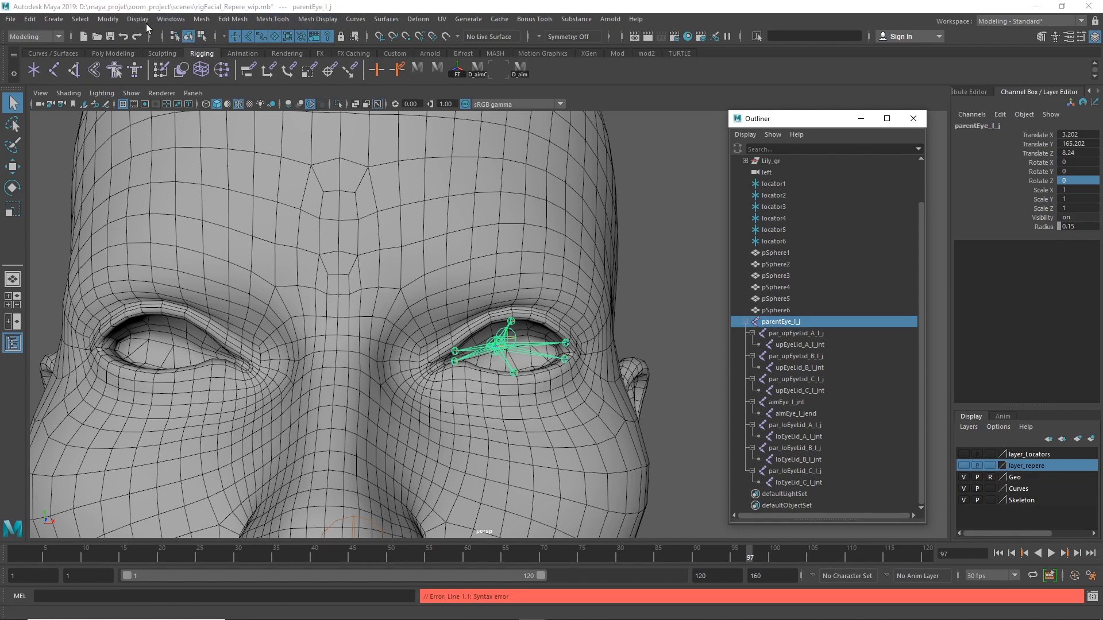
click(37, 34)
click(29, 64)
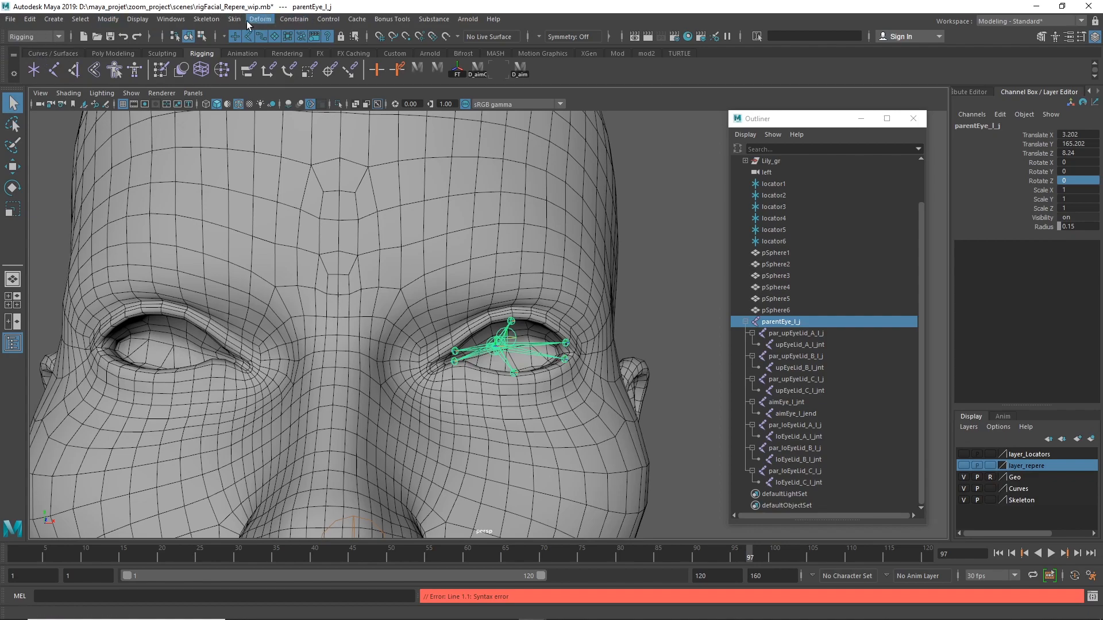
Reset the Mirror Joint options and mirror parentEye_l_j across YZ with the Behavior function, replacing _l_ with _r_ in the joint names.
click(209, 20)
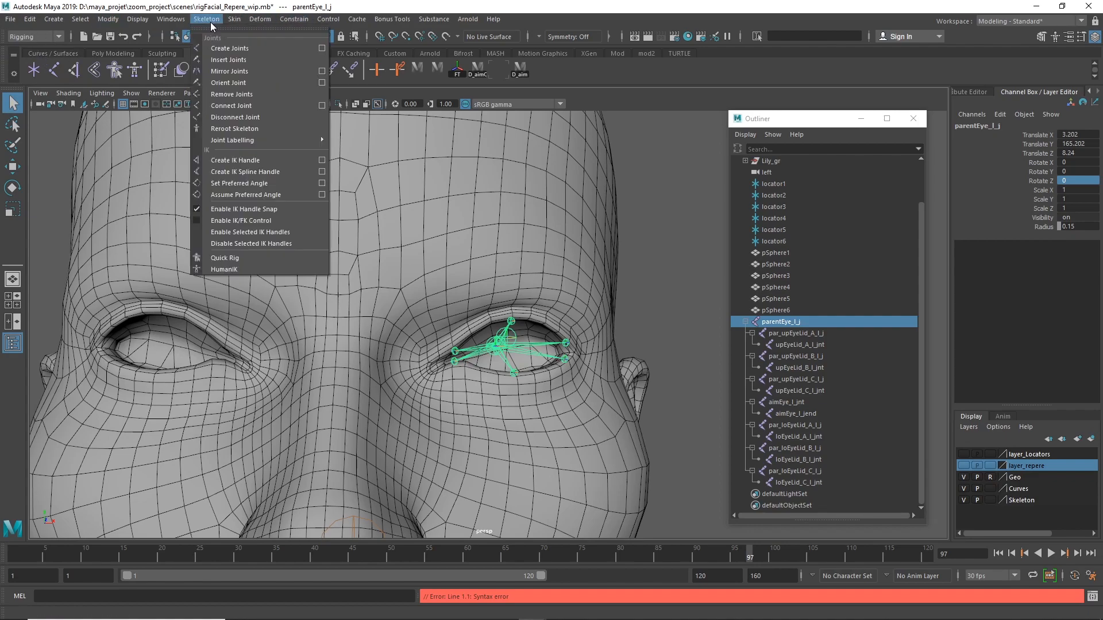
click(319, 71)
click(335, 162)
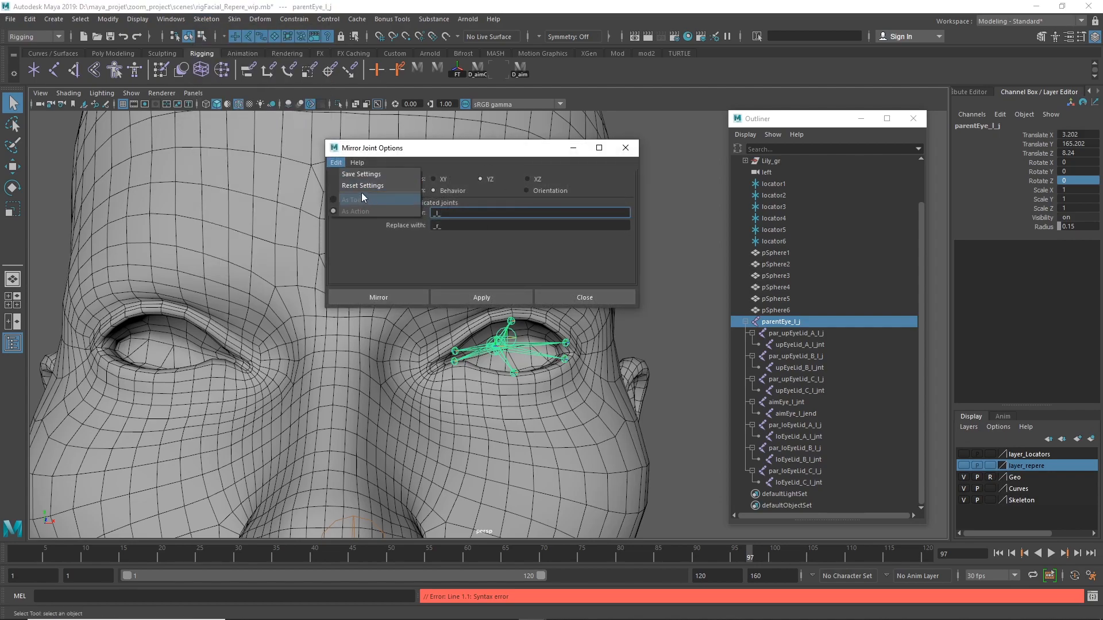
click(357, 184)
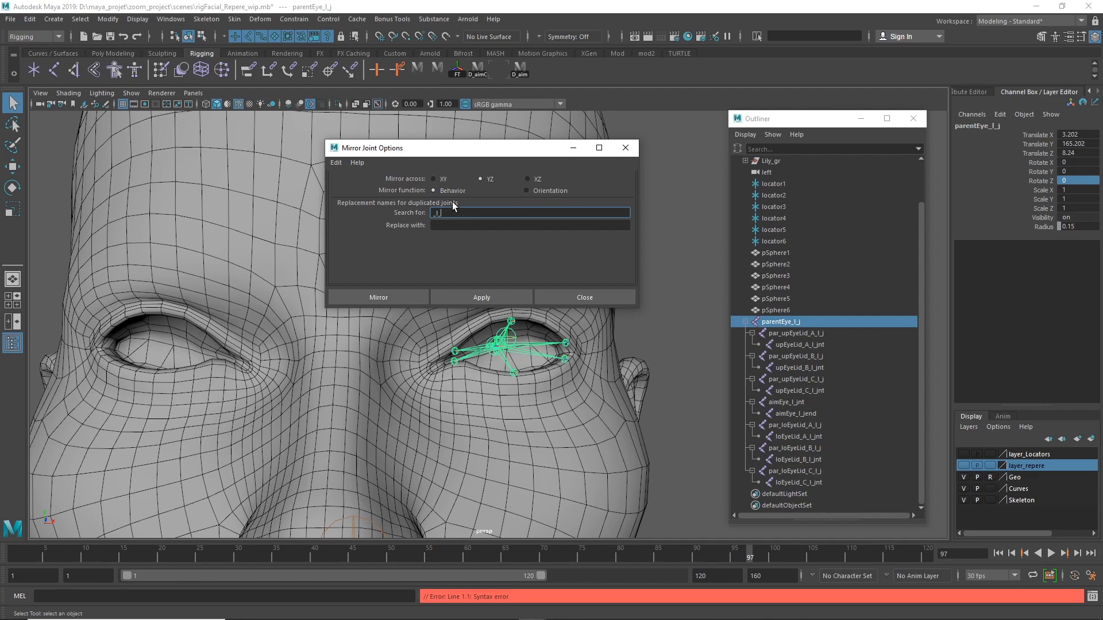
click(483, 229)
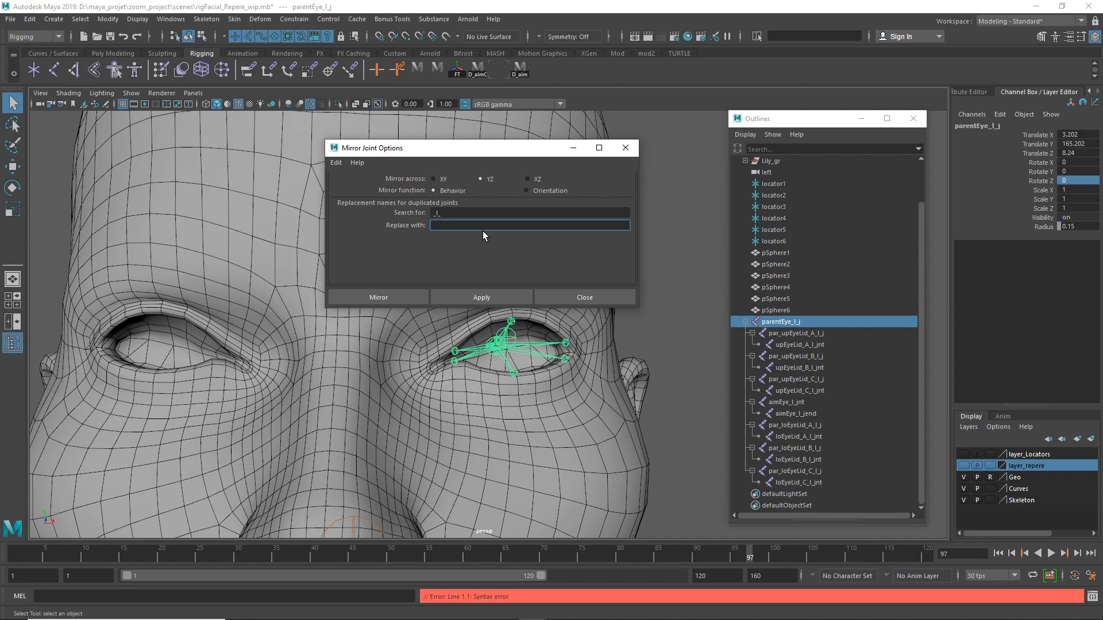
text(_r_)
click(394, 298)
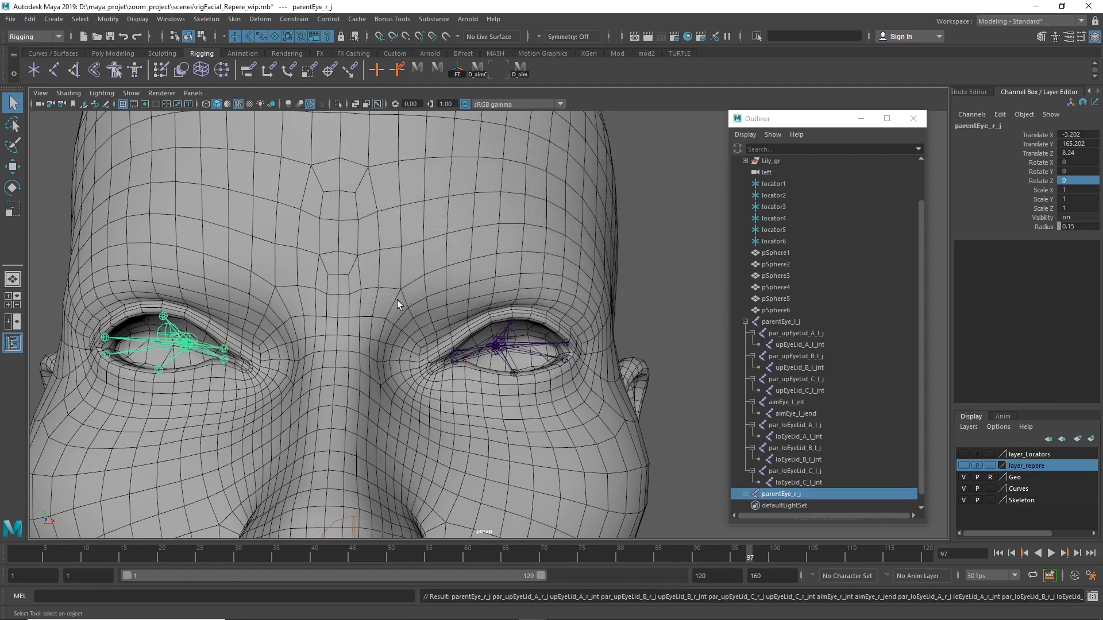
Go through the mirrored chains under parentEye_r_j, from par_upEyeLid_A_r_j to par_loEyeLid_C_r_j, to check their names, positions and rotations.
click(745, 321)
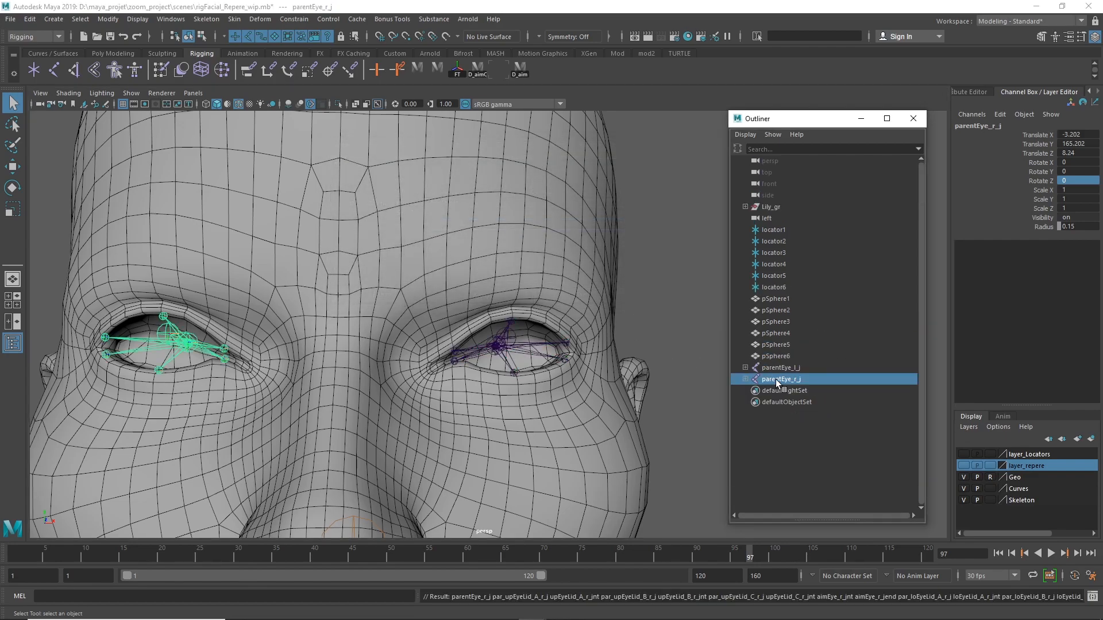
click(745, 379)
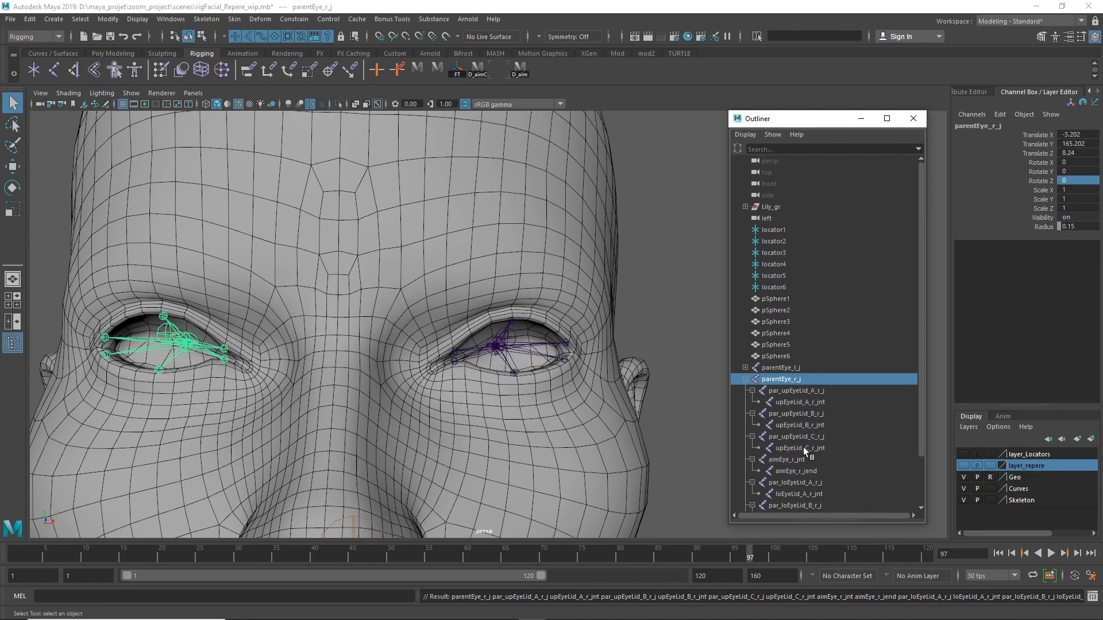
click(815, 392)
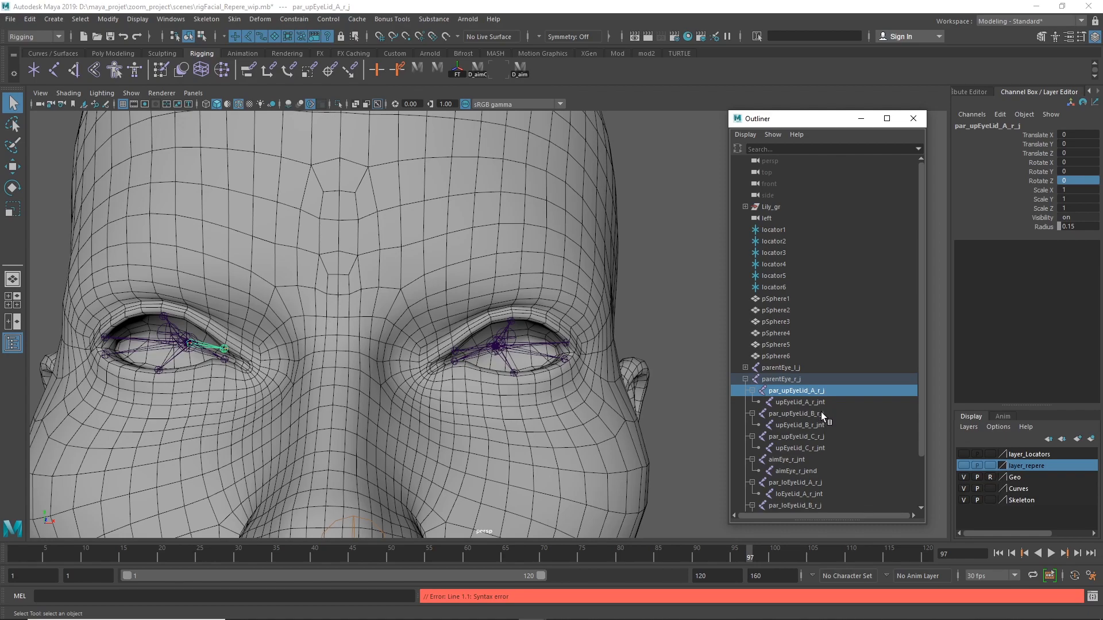
click(821, 412)
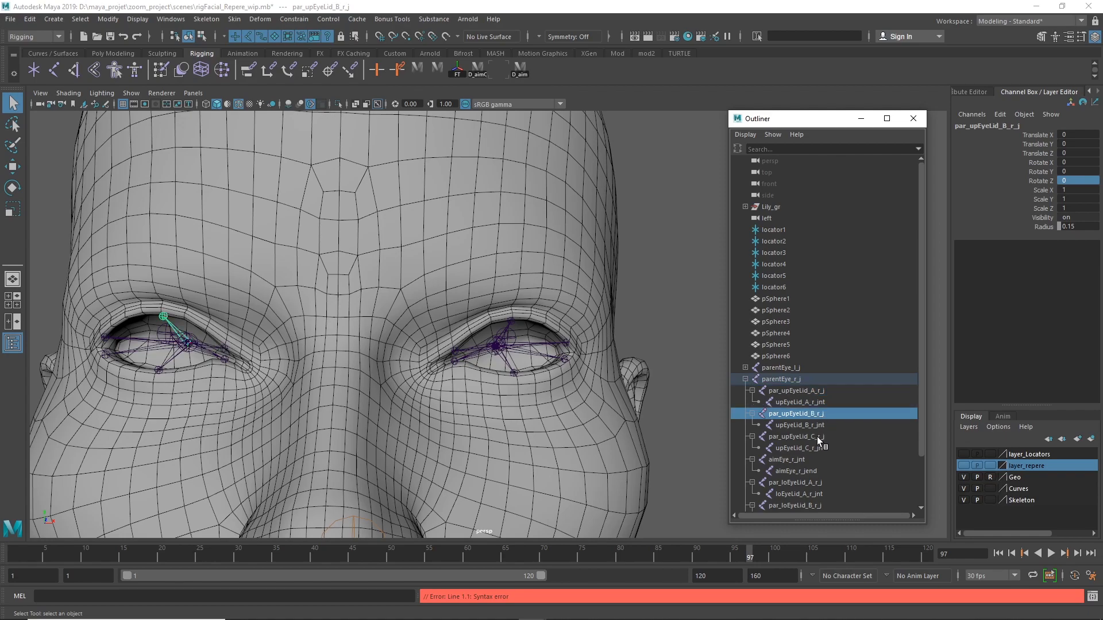
click(817, 436)
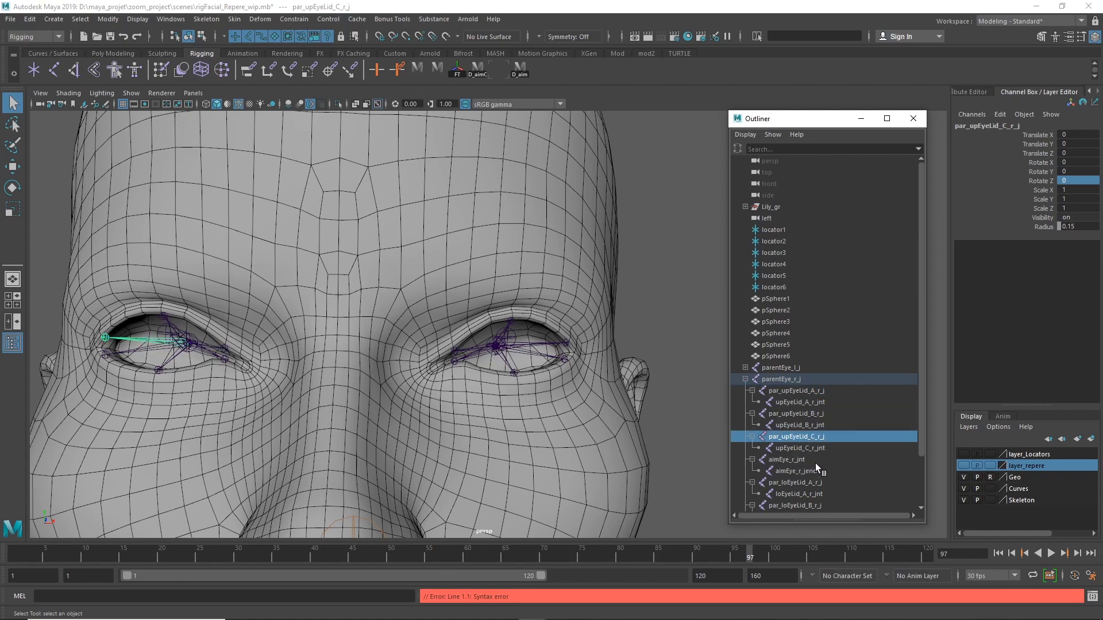
click(816, 462)
click(823, 482)
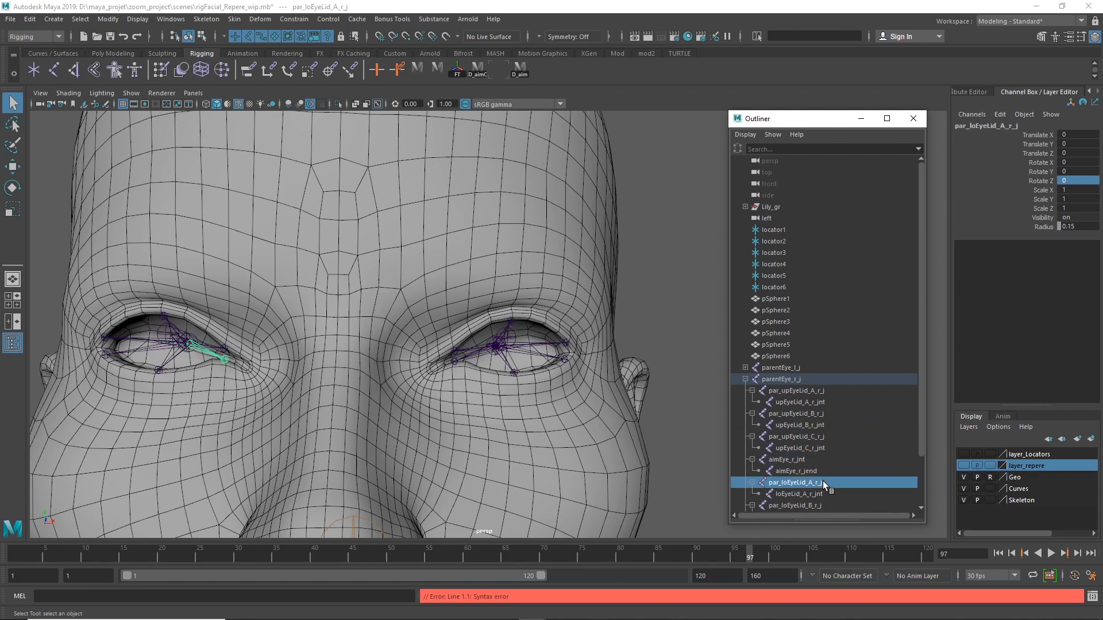
click(814, 503)
scroll(852, 471, down, 2)
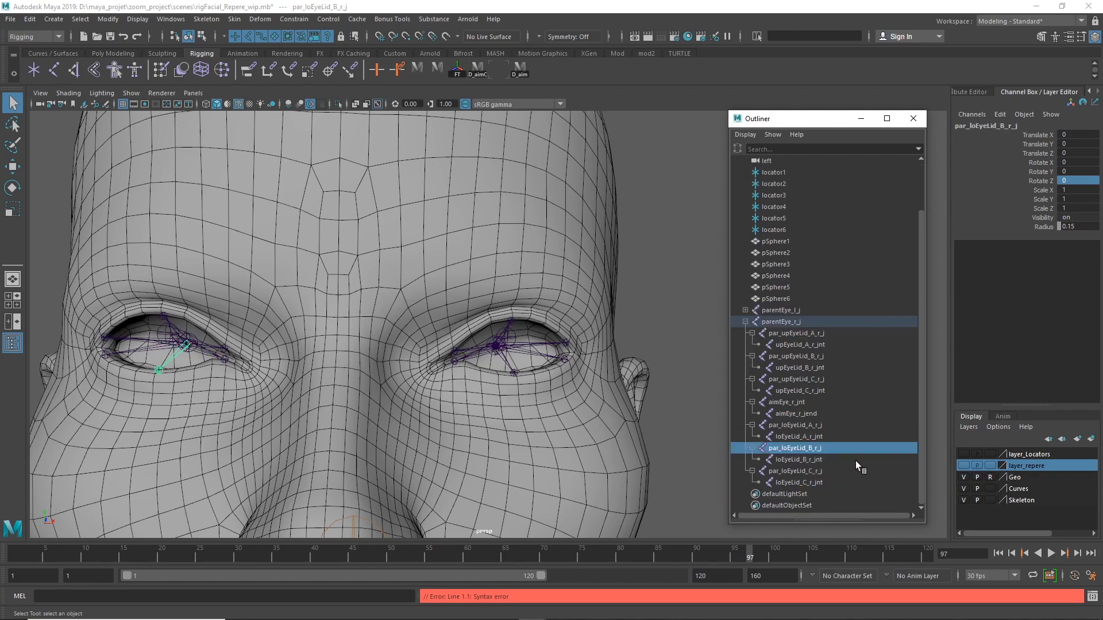
click(809, 471)
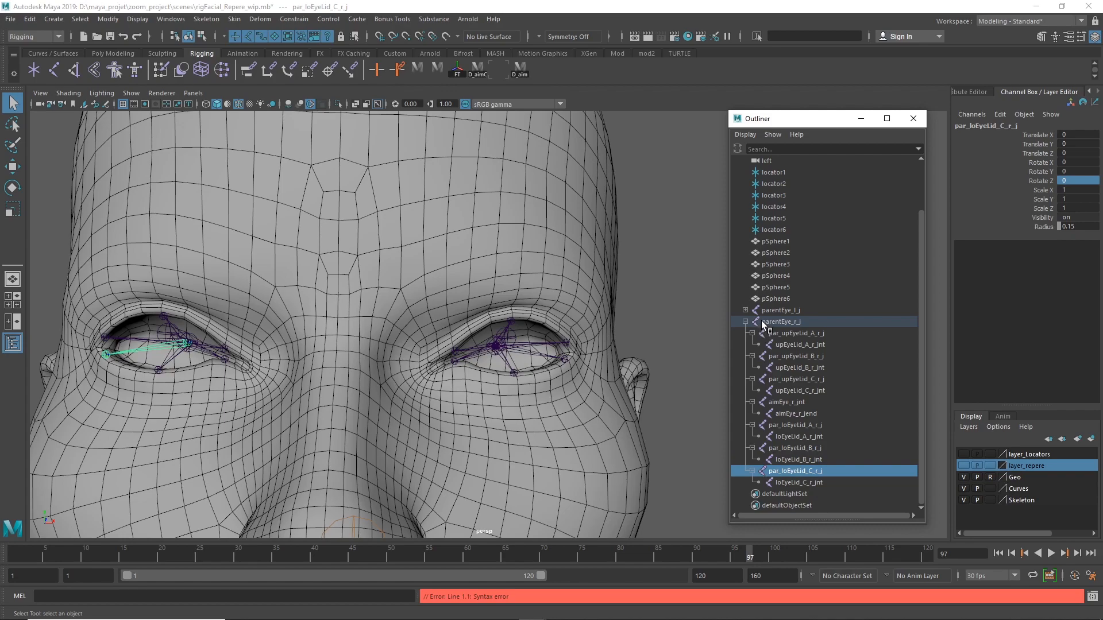
click(745, 322)
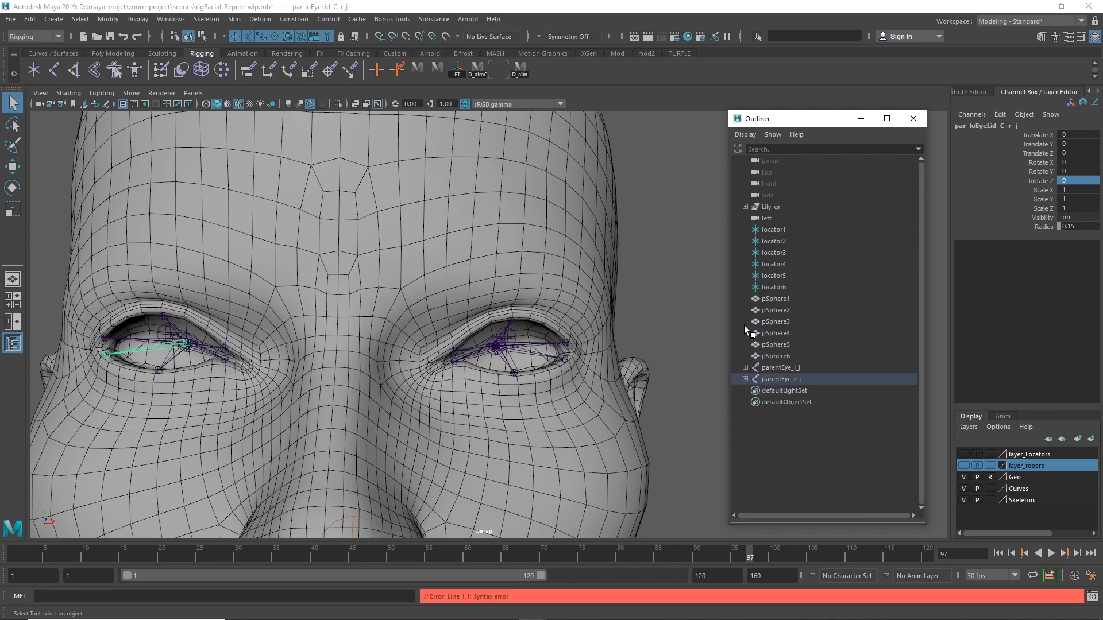
Select pSphere6 and turn on the visibility of layer_repere.
click(805, 370)
ctrl+click(809, 377)
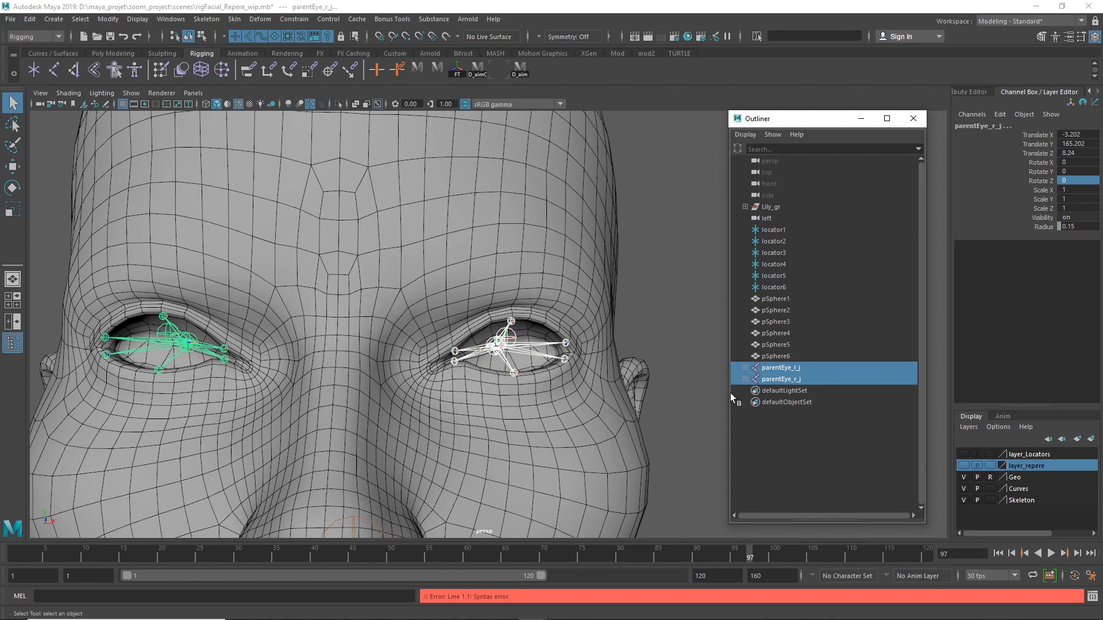
click(783, 357)
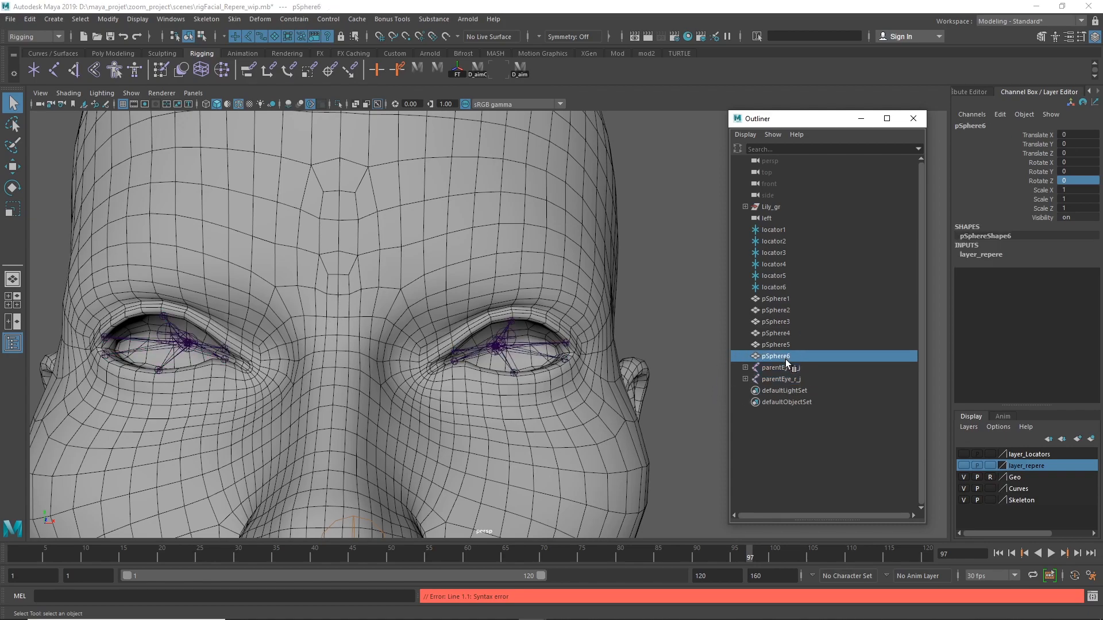
click(963, 465)
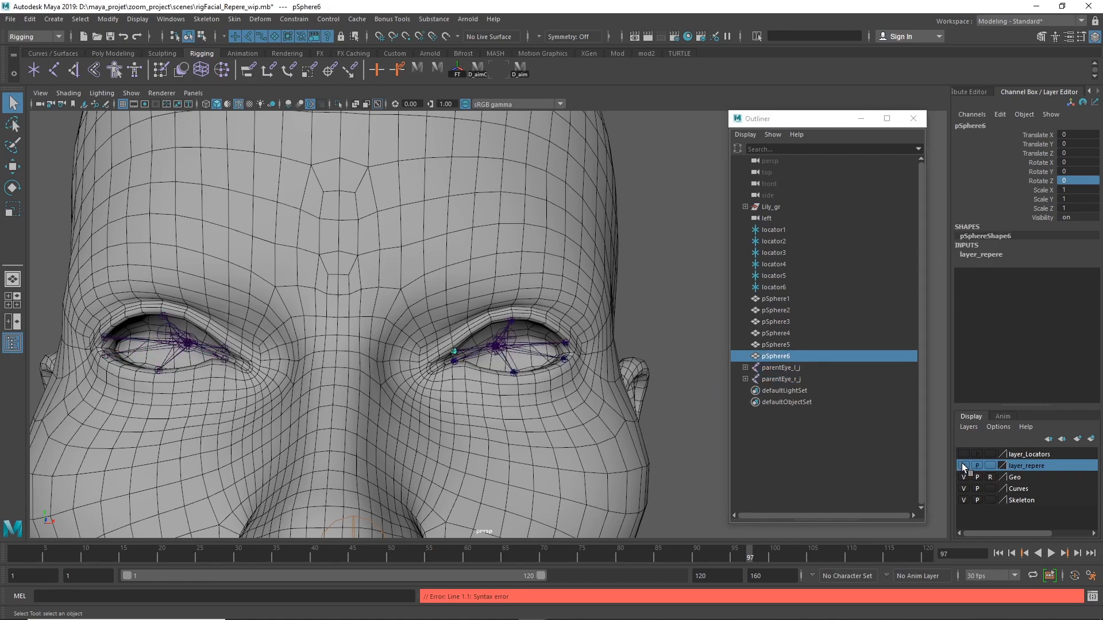
Delete pSphere1 to pSphere6, then turn on layer_Locators and delete the left camera with locator1 to locator6.
alt+right_drag(663, 435, 935, 460)
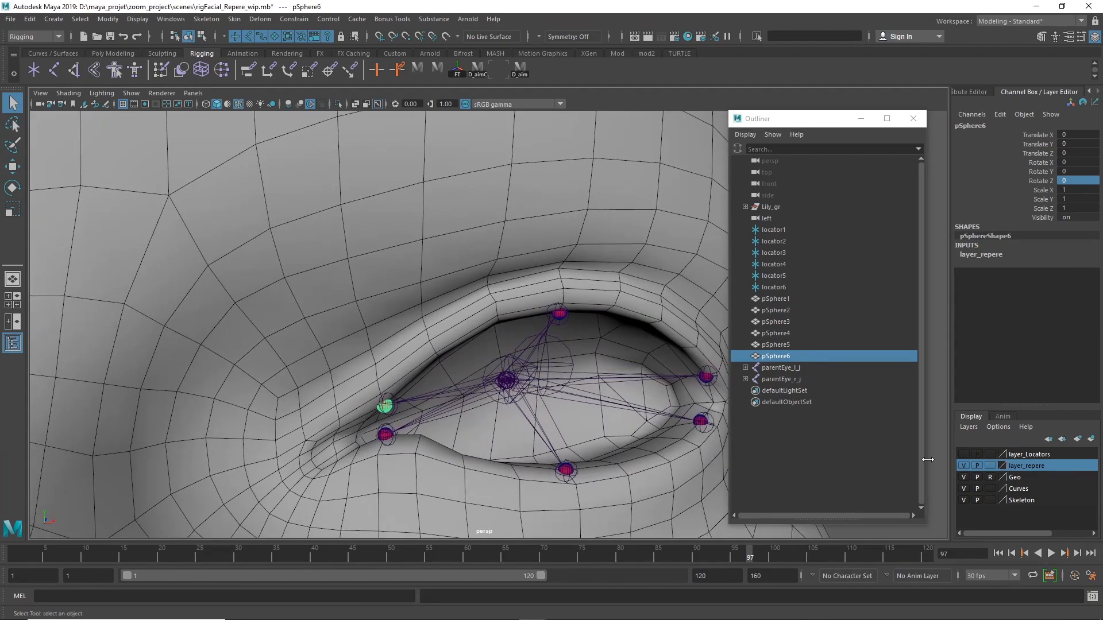
drag(787, 302, 807, 351)
key(Delete)
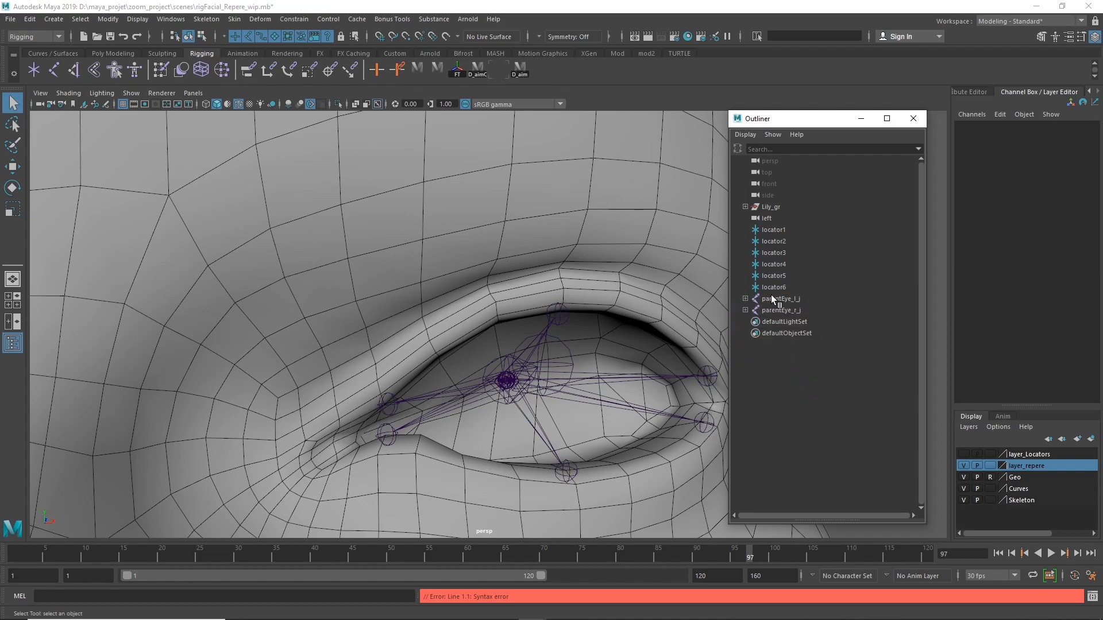
click(962, 453)
drag(775, 220, 786, 282)
key(Delete)
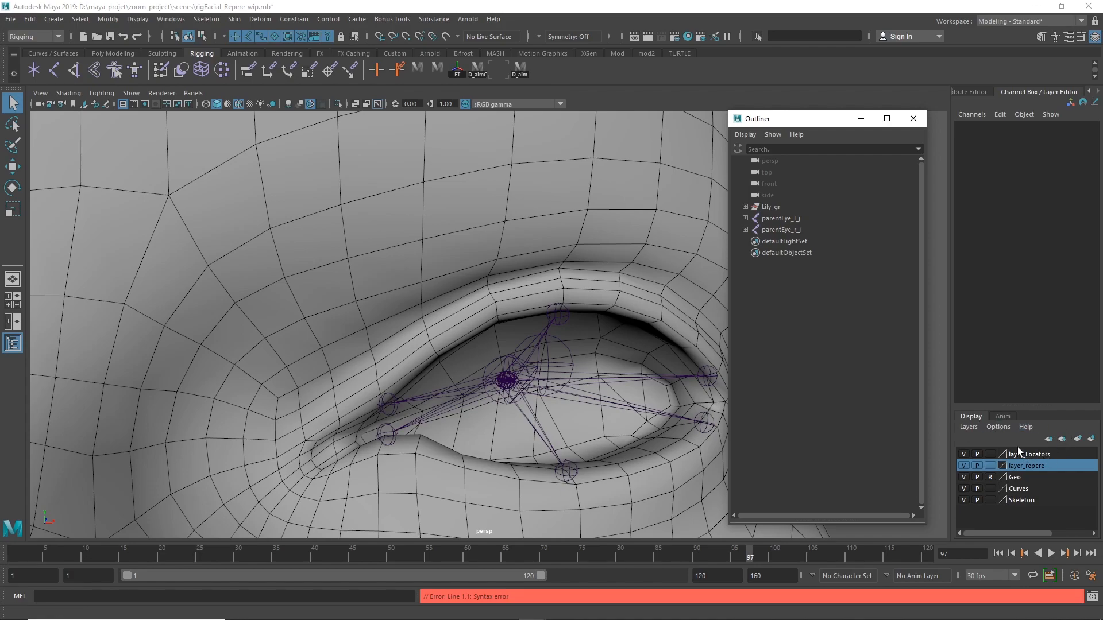
Delete the unused display layers layer_Locators and layer_repere.
right_click(1049, 457)
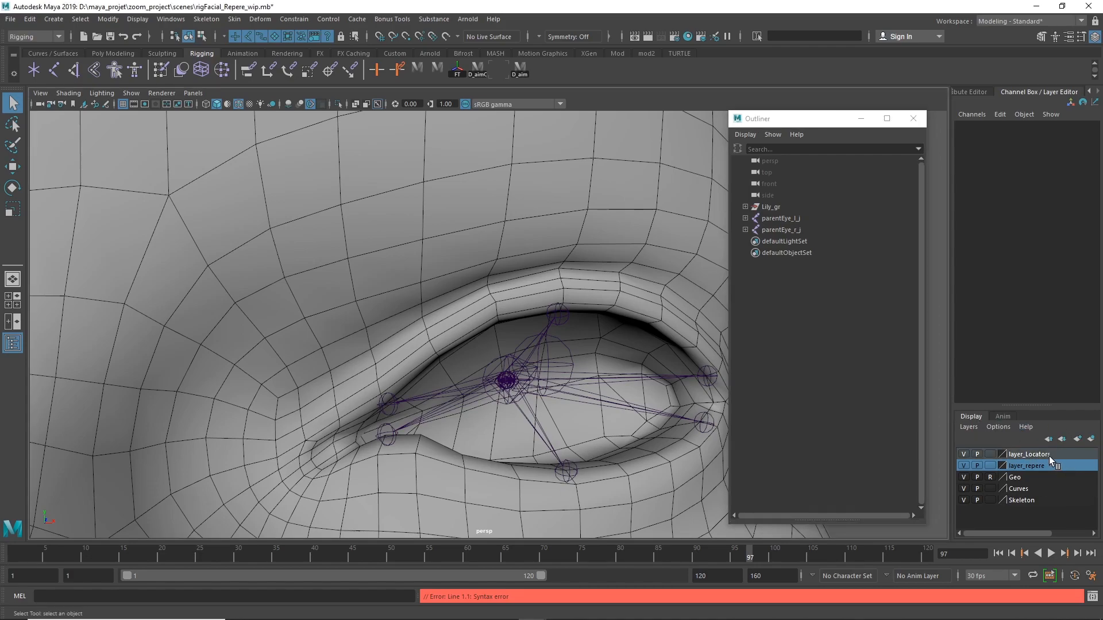
click(976, 429)
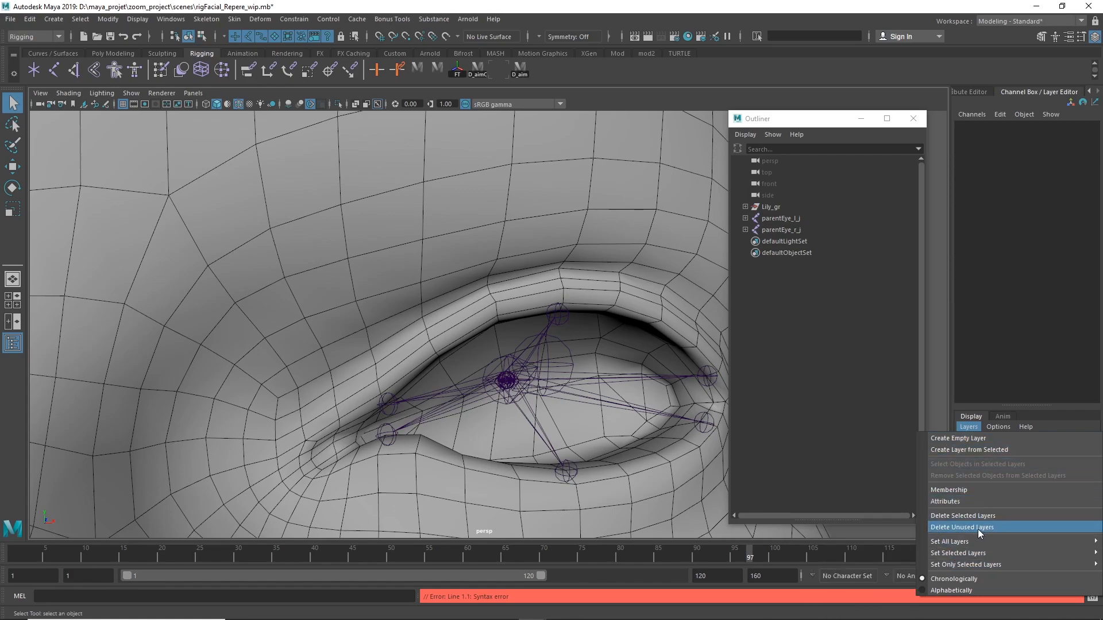
click(997, 527)
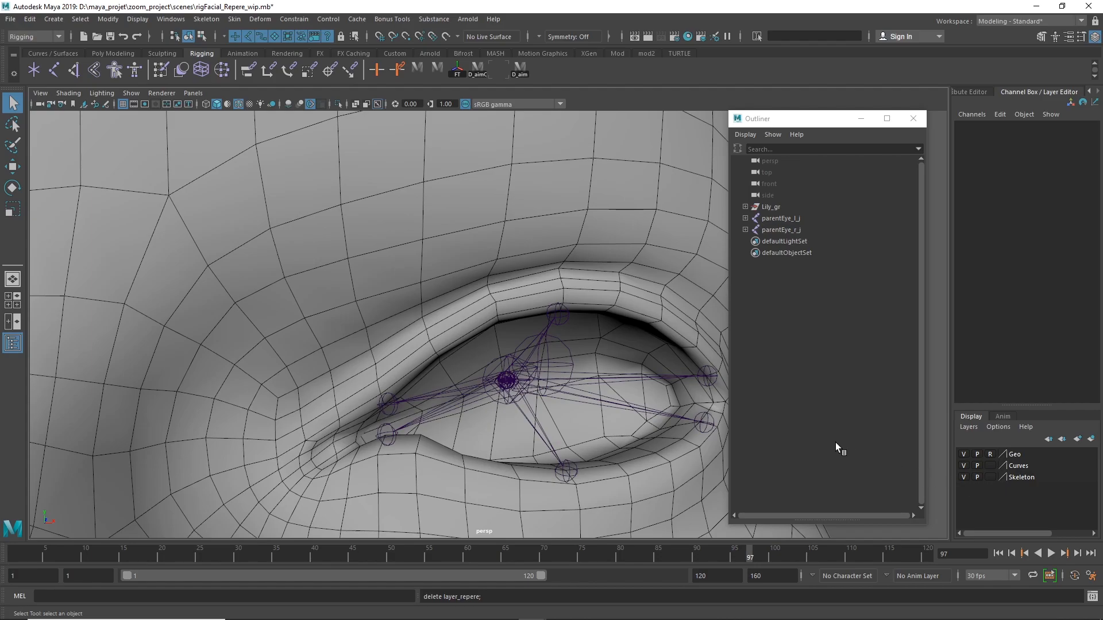
Select the ctr_head joint inside the head and reveal it in the Lily_gr hierarchy.
alt+right_drag(669, 377, 217, 286)
alt+drag(546, 304, 333, 322)
alt+middle_drag(583, 339, 330, 261)
alt+drag(424, 338, 461, 344)
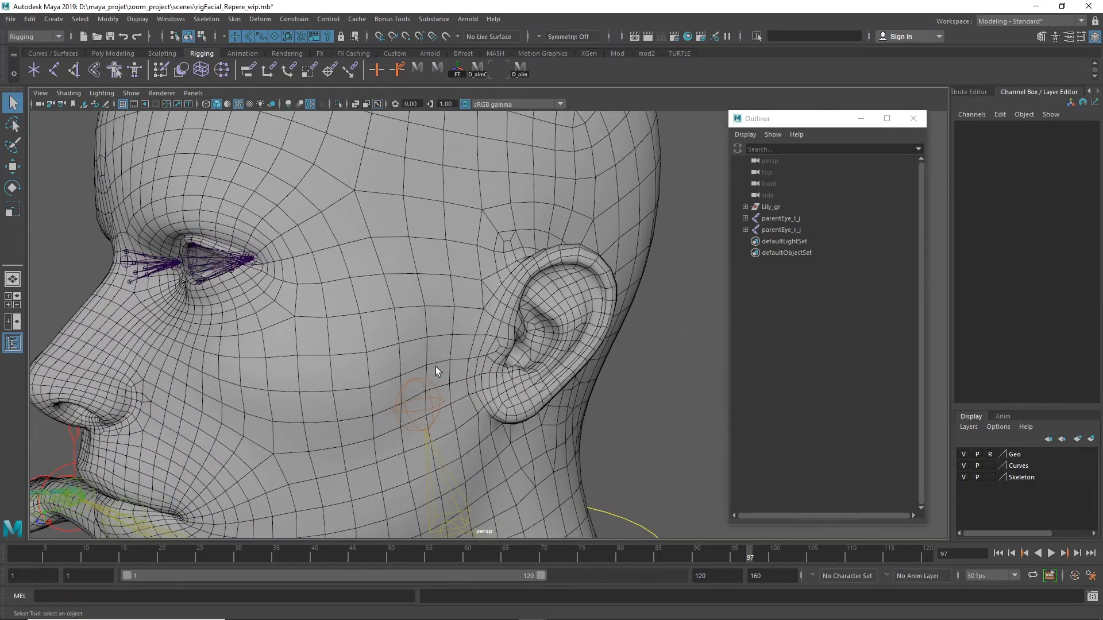
click(419, 391)
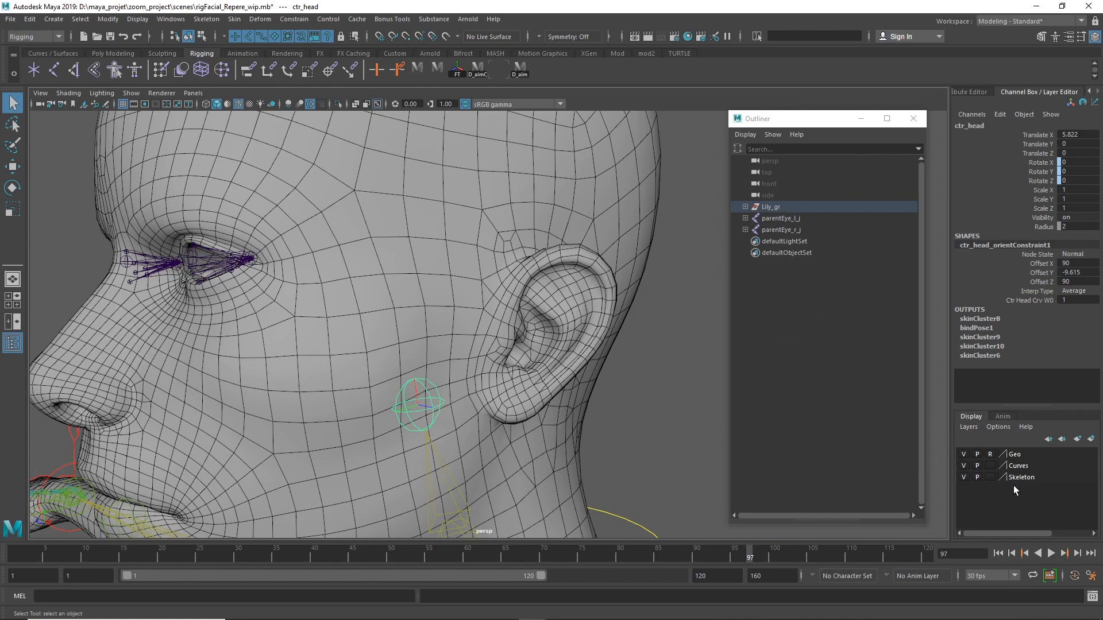
click(964, 465)
click(963, 465)
key(f)
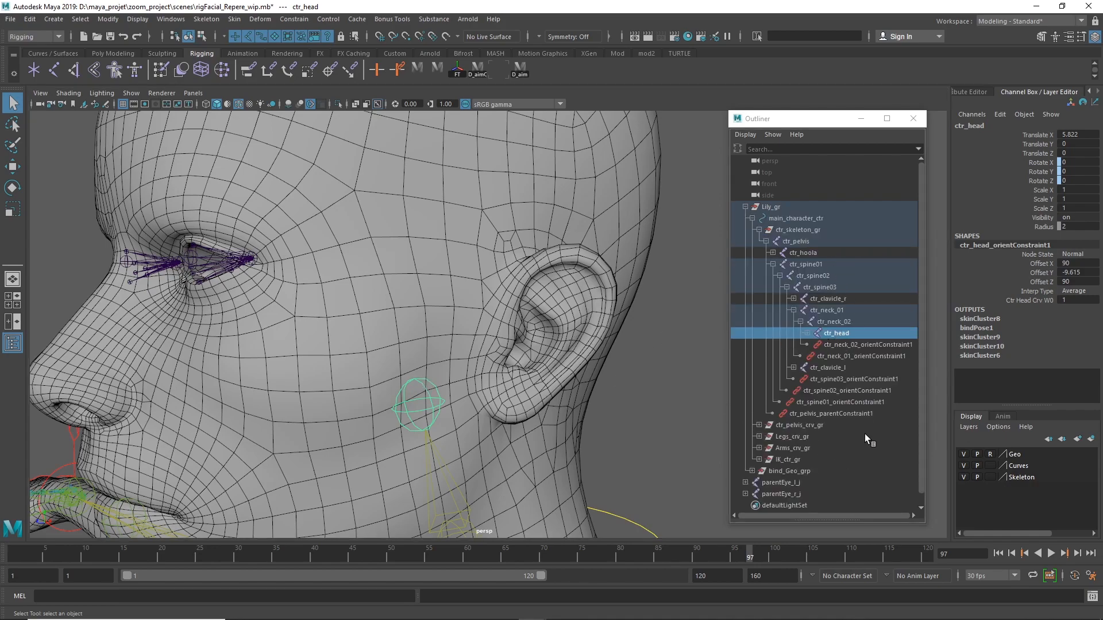
Parent the parentEye_l_j and parentEye_r_j root joints to the ctr_head joint.
click(786, 481)
shift+click(780, 489)
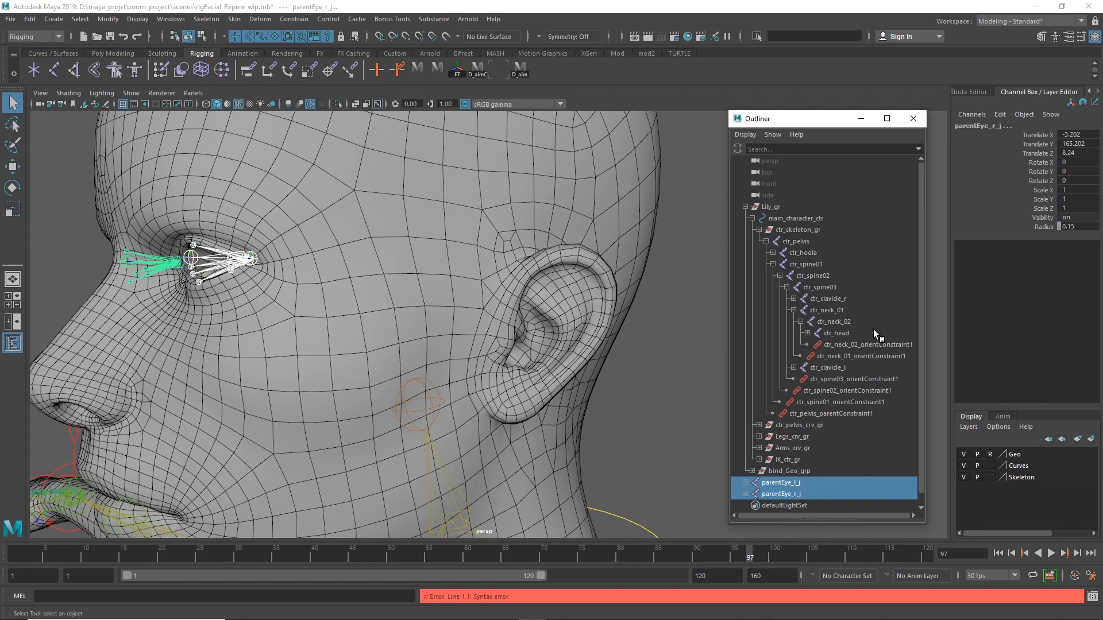
ctrl+click(842, 338)
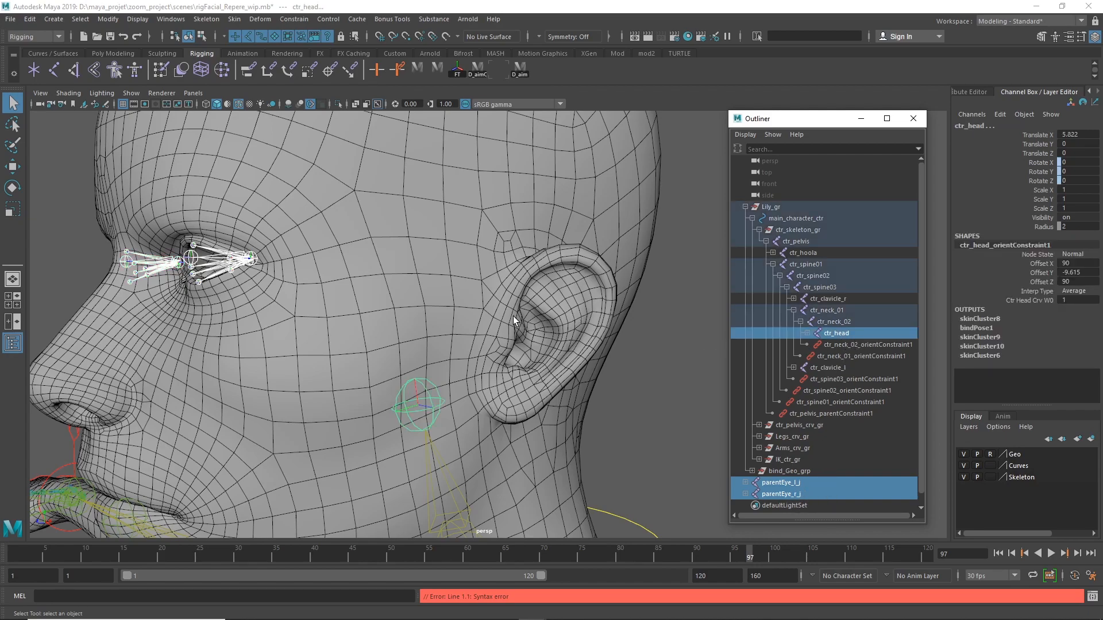
key(p)
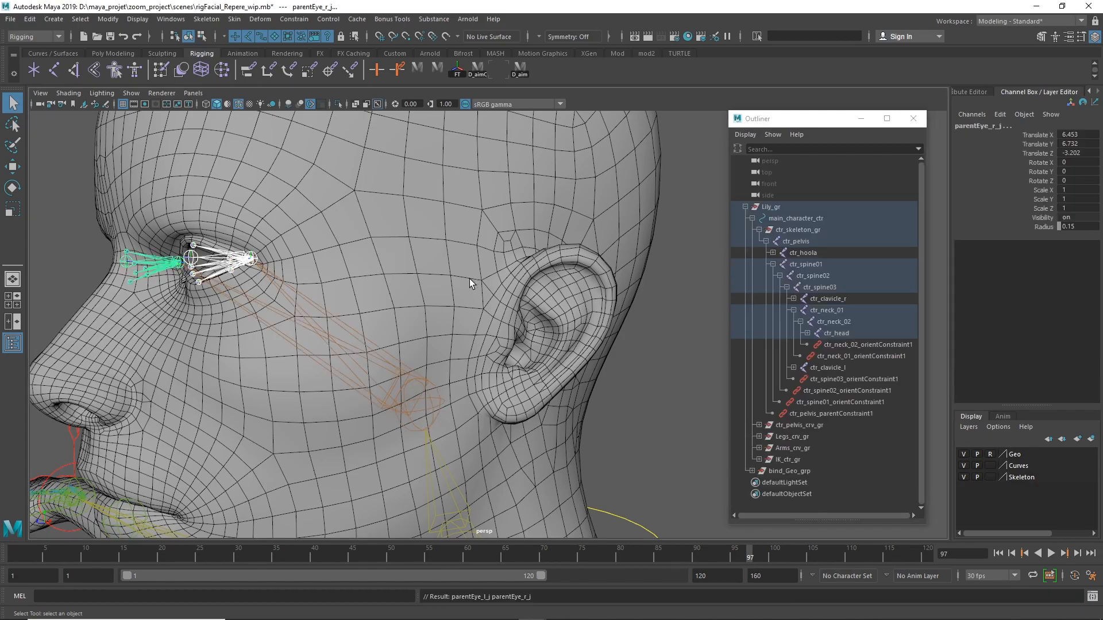
alt+drag(657, 367, 457, 295)
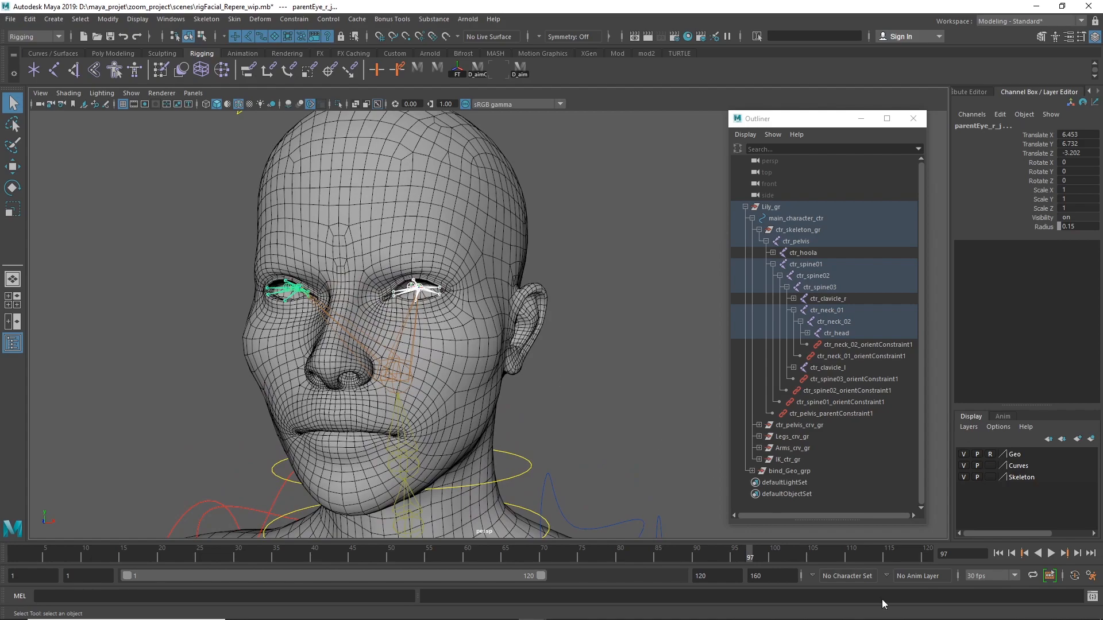